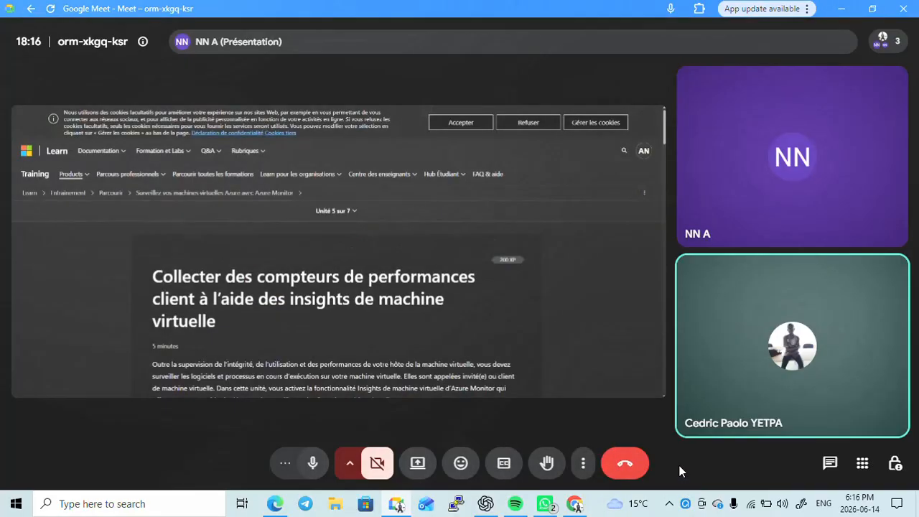
Switch to Chrome and view the opening of the Microsoft Learn unit on collecting client performance counters with VM insights.
{"action": "left_click", "coordinate": [579, 508]}
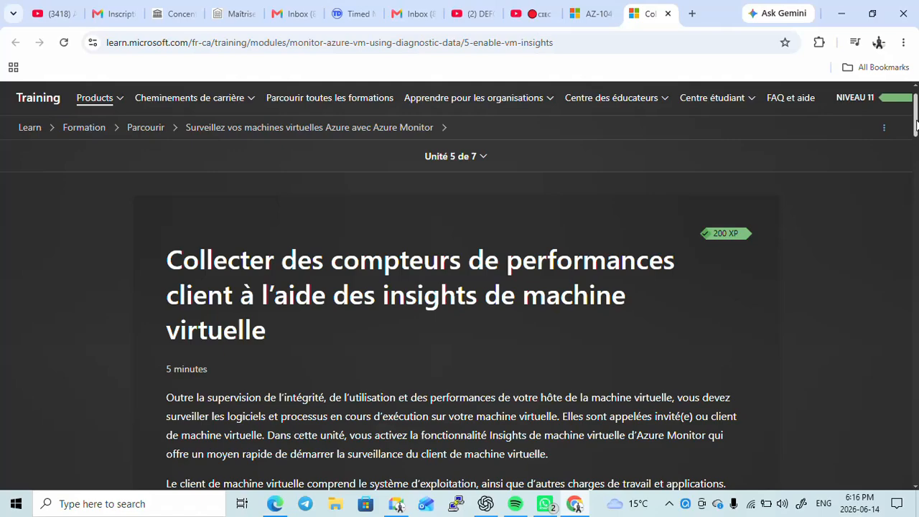
{"action": "scroll", "coordinate": [917, 126], "scroll_direction": "down", "scroll_amount": 1}
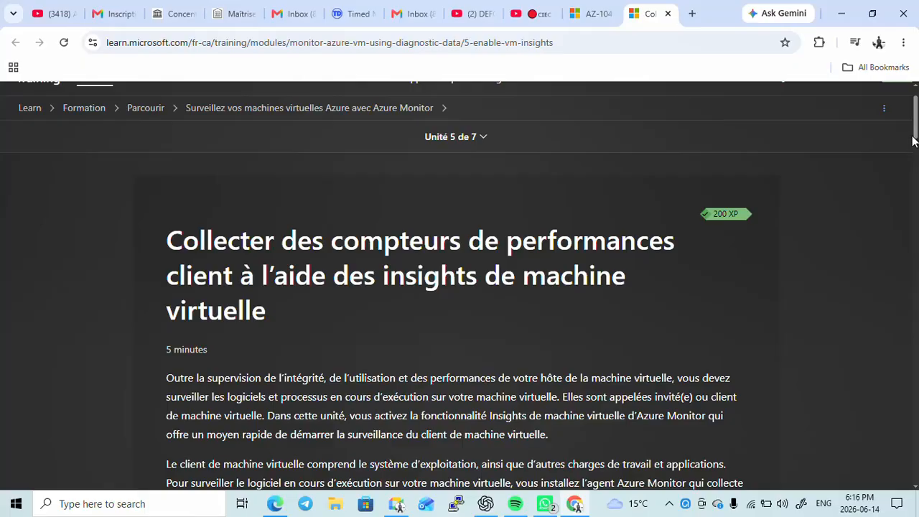
{"action": "mouse_move", "coordinate": [916, 131]}
{"action": "left_mouse_down"}
{"action": "mouse_move", "coordinate": [912, 212]}
{"action": "mouse_move", "coordinate": [915, 142]}
{"action": "mouse_move", "coordinate": [913, 188]}
{"action": "mouse_move", "coordinate": [876, 269]}
{"action": "mouse_move", "coordinate": [917, 181]}
{"action": "mouse_move", "coordinate": [913, 131]}
{"action": "left_mouse_up"}
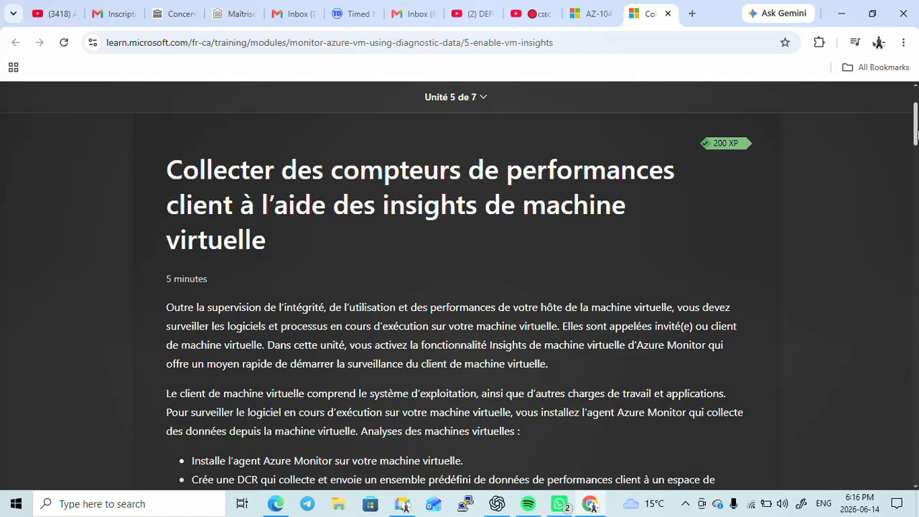
{"action": "left_click_drag", "start_coordinate": [914, 135], "coordinate": [857, 277]}
Open the unit "Collecter les journaux des événements du client de machine virtuelle" from the AZ-104 learning path in a new tab and view its introduction.
{"action": "left_click", "coordinate": [595, 25]}
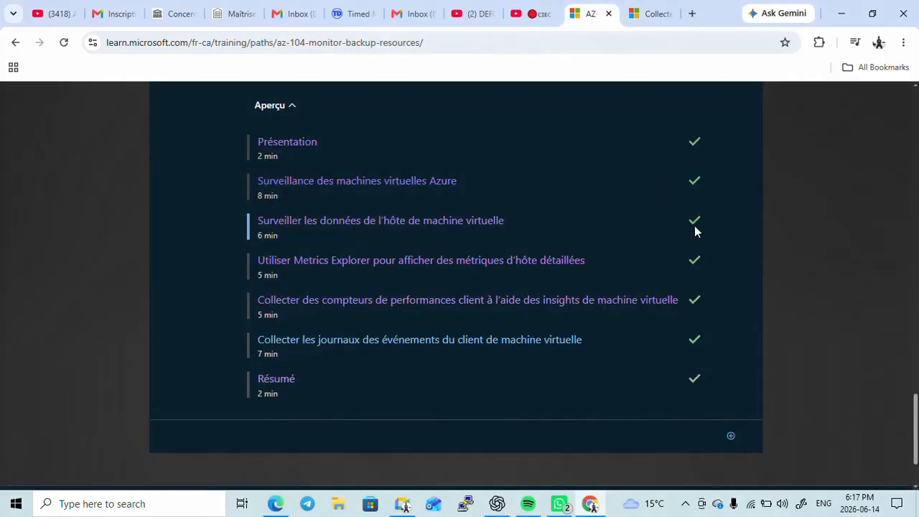
{"action": "right_click", "coordinate": [435, 342]}
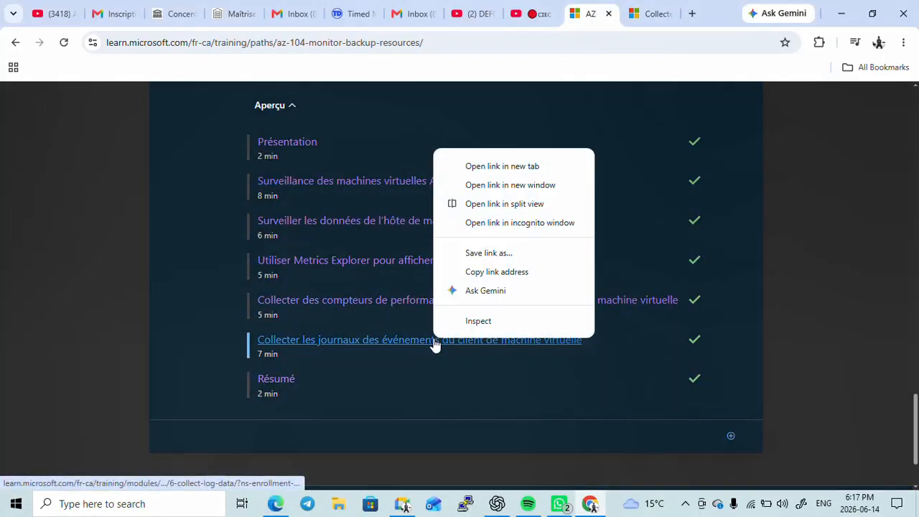
{"action": "left_click", "coordinate": [509, 168]}
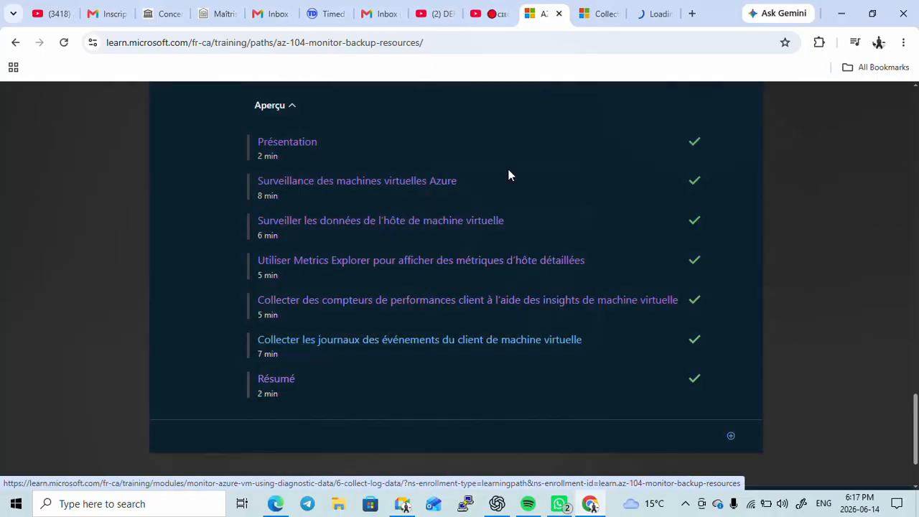
{"action": "left_click", "coordinate": [655, 15]}
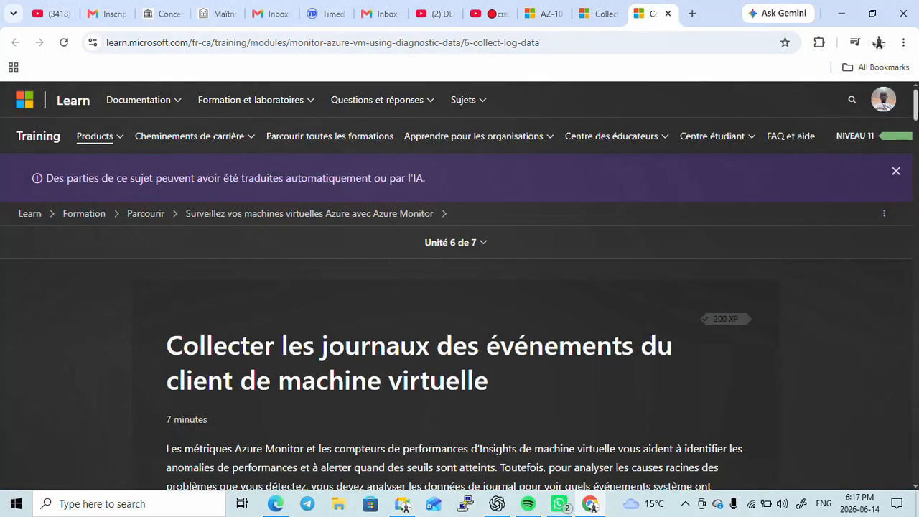
{"action": "mouse_move", "coordinate": [916, 103]}
{"action": "left_mouse_down"}
{"action": "mouse_move", "coordinate": [916, 201]}
{"action": "mouse_move", "coordinate": [915, 106]}
{"action": "left_mouse_up"}
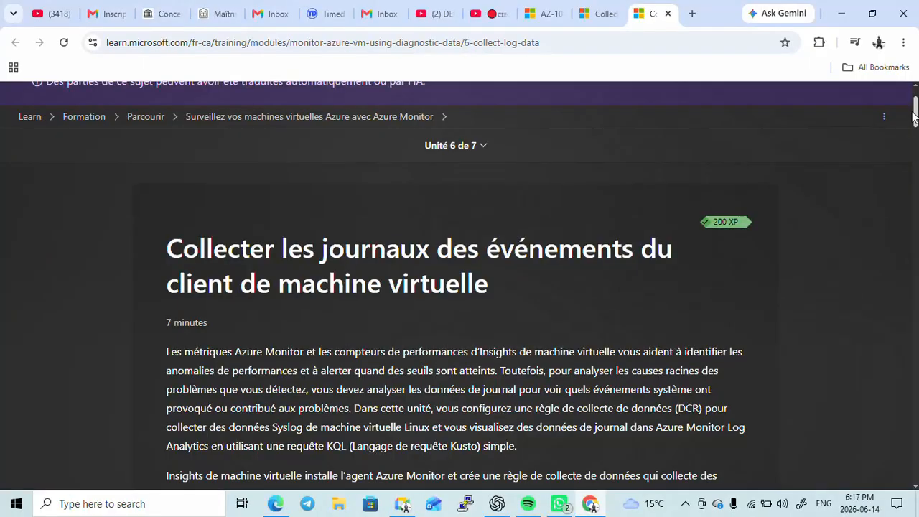
Return to the unit 5 page on client performance counters and enlarge its text for reading.
{"action": "left_click", "coordinate": [599, 14]}
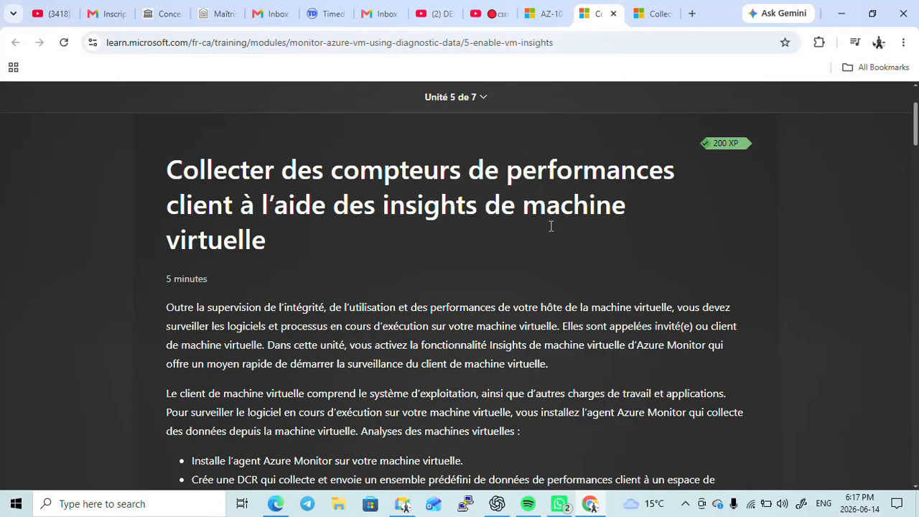
{"action": "key", "text": "ctrl+plus"}
{"action": "key", "text": "ctrl+plus"}
{"action": "key", "text": "ctrl+plus"}
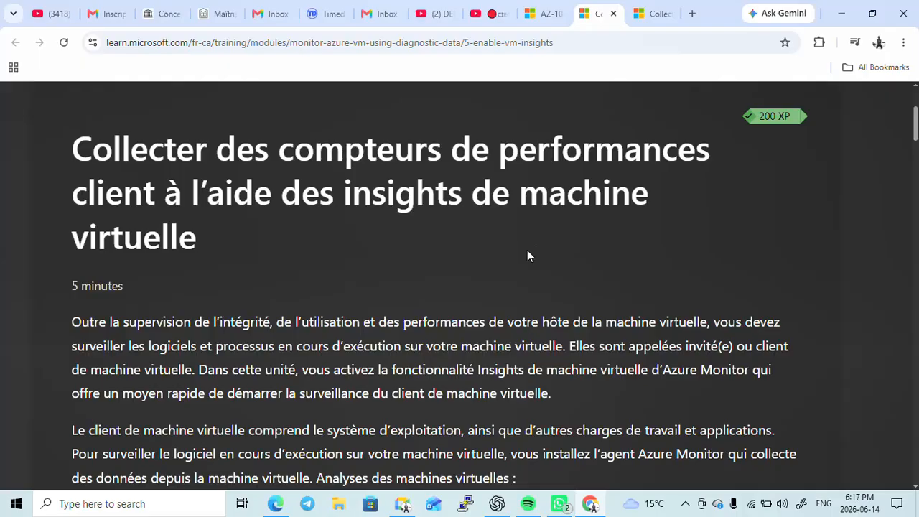
{"action": "scroll", "coordinate": [520, 254], "scroll_direction": "up", "scroll_amount": 2}
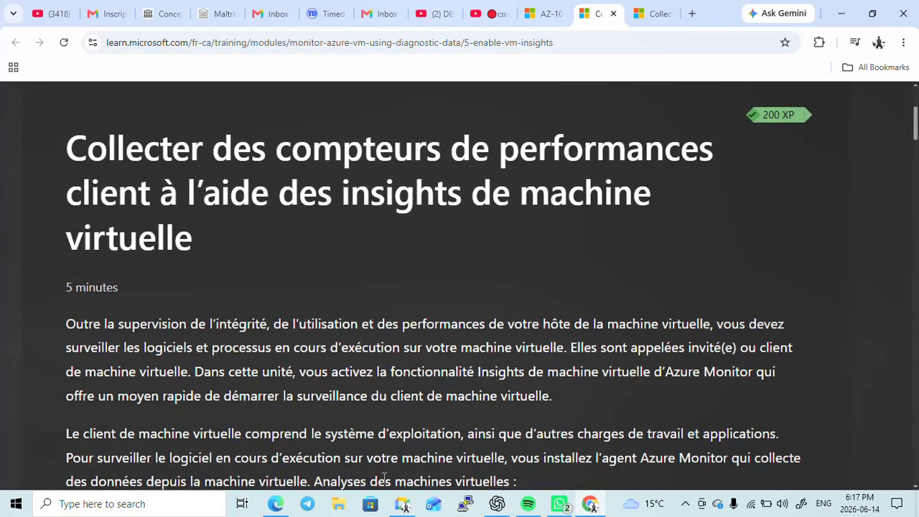
Switch to Google Meet to check the presentation shared by the other participant.
{"action": "left_click", "coordinate": [398, 507]}
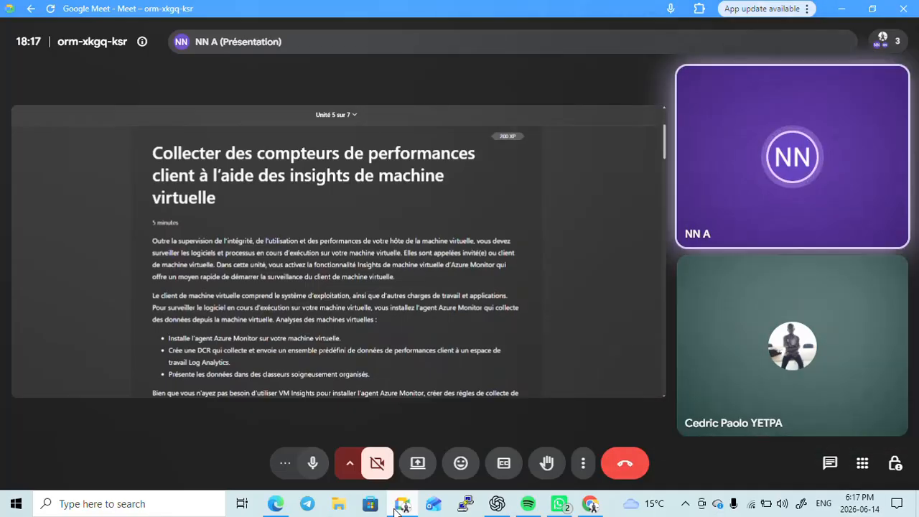
{"action": "left_click", "coordinate": [402, 505]}
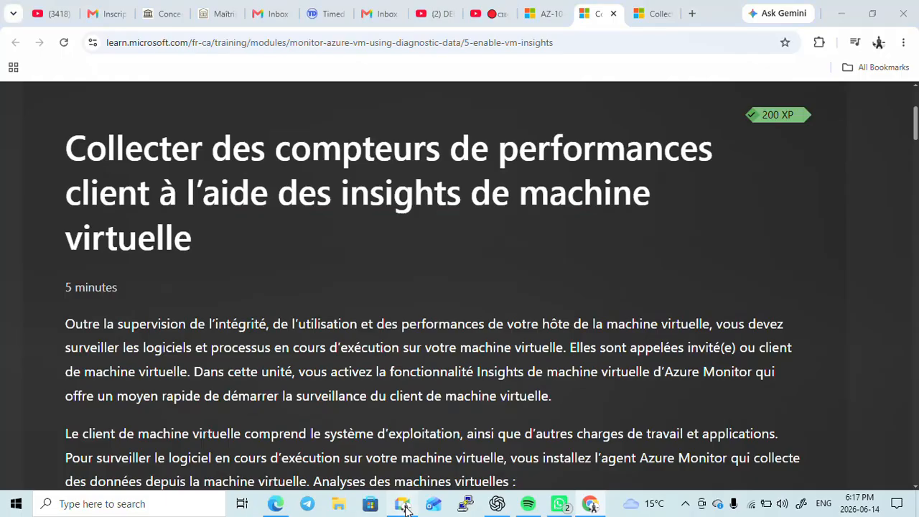
{"action": "left_click", "coordinate": [404, 506]}
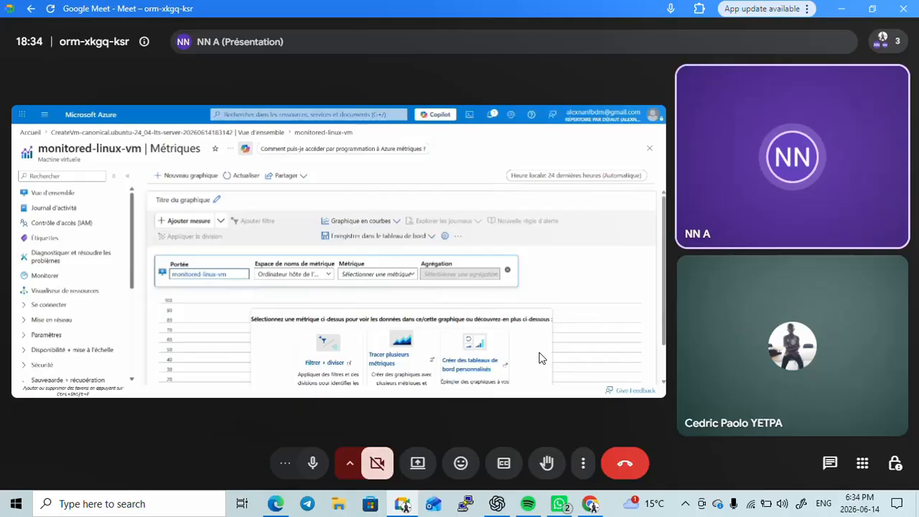
Switch to Chrome and read the VM Insights introduction and the start of the "Activez les insights de machine virtuelle" instructions.
{"action": "left_click", "coordinate": [575, 507]}
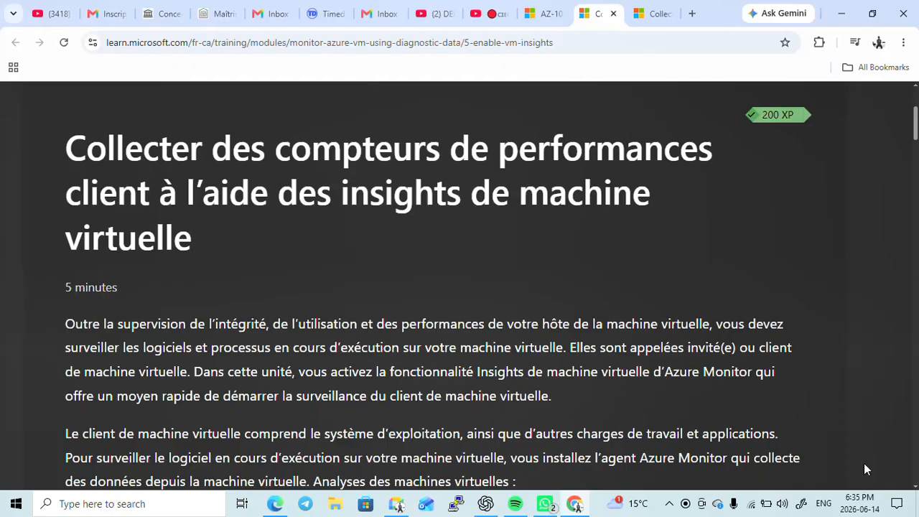
{"action": "scroll", "coordinate": [915, 490], "scroll_direction": "down", "scroll_amount": 3}
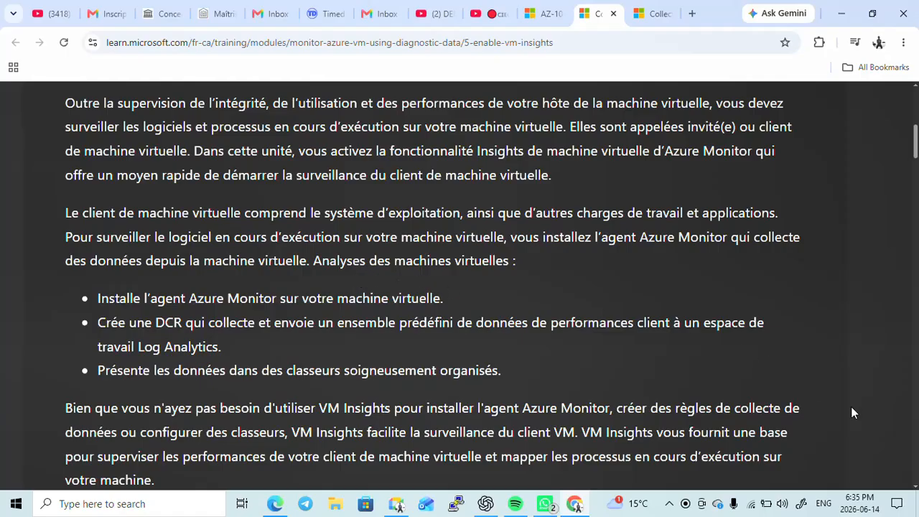
{"action": "scroll", "coordinate": [917, 474], "scroll_direction": "down", "scroll_amount": 2}
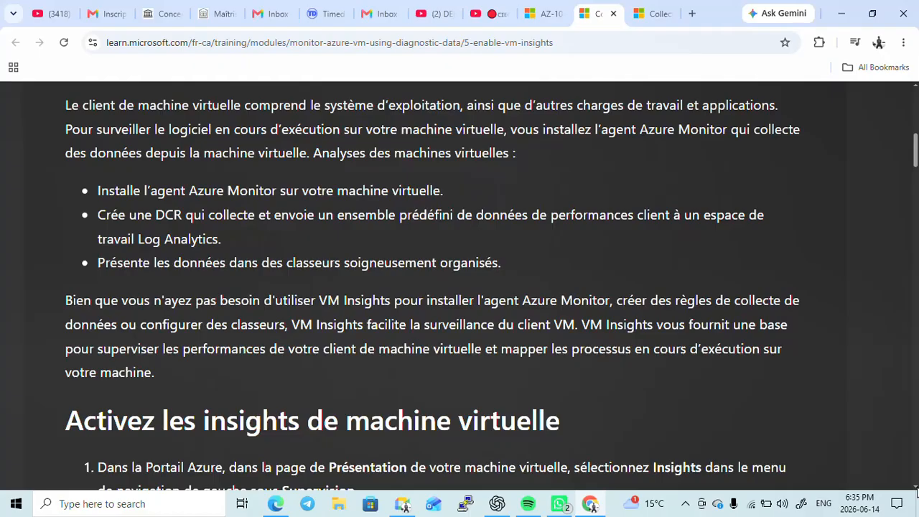
{"action": "scroll", "coordinate": [917, 492], "scroll_direction": "down", "scroll_amount": 1}
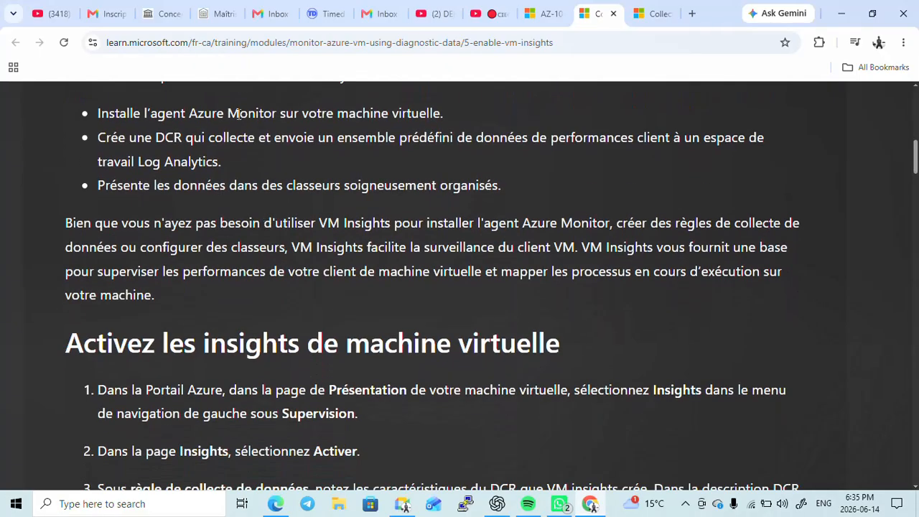
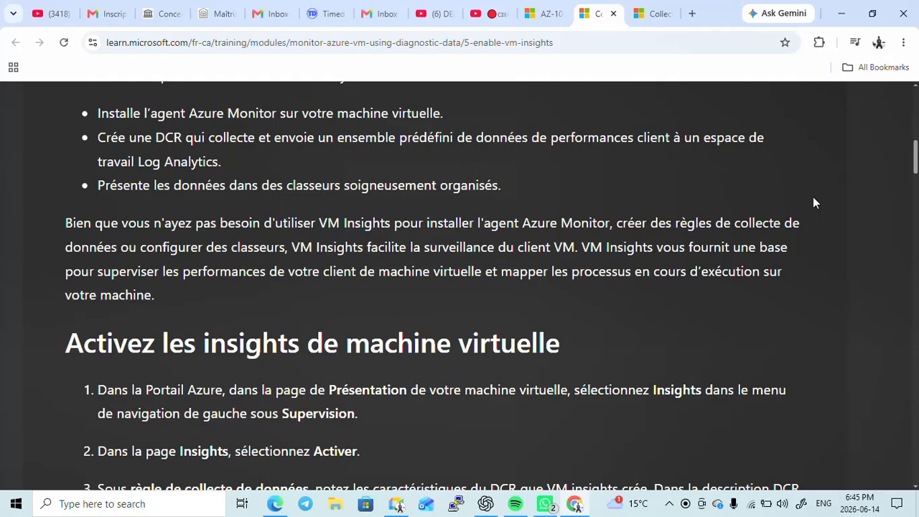
{"action": "scroll", "coordinate": [917, 156], "scroll_direction": "down", "scroll_amount": 1}
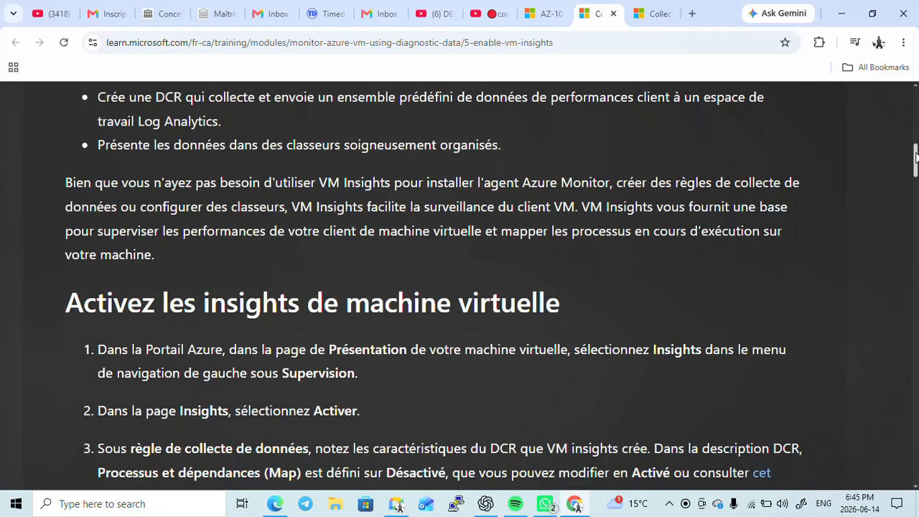
{"action": "scroll", "coordinate": [917, 156], "scroll_direction": "up", "scroll_amount": 1}
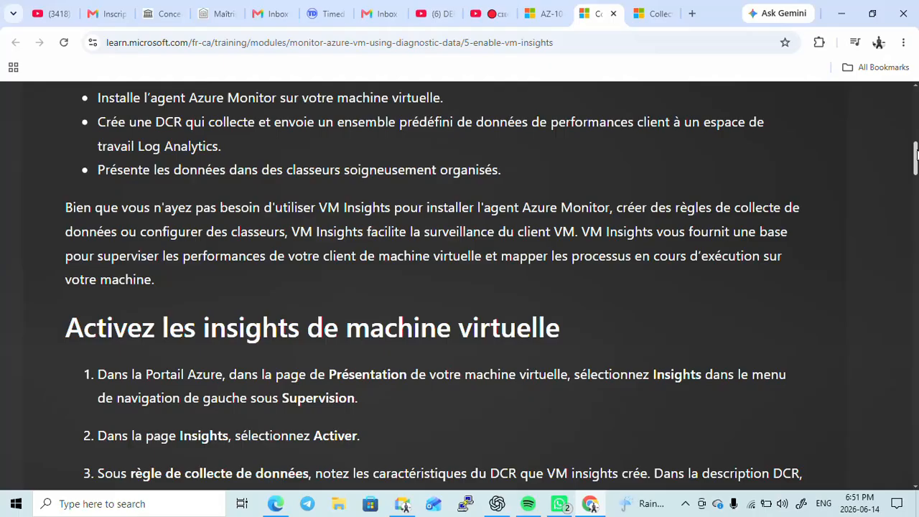
{"action": "left_click_drag", "start_coordinate": [917, 155], "coordinate": [898, 170]}
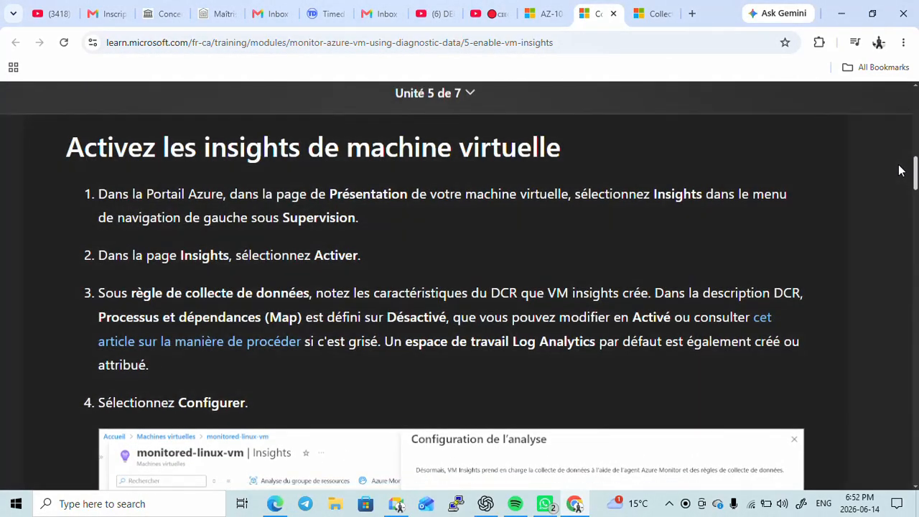
{"action": "mouse_move", "coordinate": [900, 170]}
{"action": "left_mouse_down"}
{"action": "mouse_move", "coordinate": [905, 269]}
{"action": "mouse_move", "coordinate": [886, 397]}
{"action": "mouse_move", "coordinate": [857, 118]}
{"action": "mouse_move", "coordinate": [909, 149]}
{"action": "mouse_move", "coordinate": [905, 166]}
{"action": "left_mouse_up"}
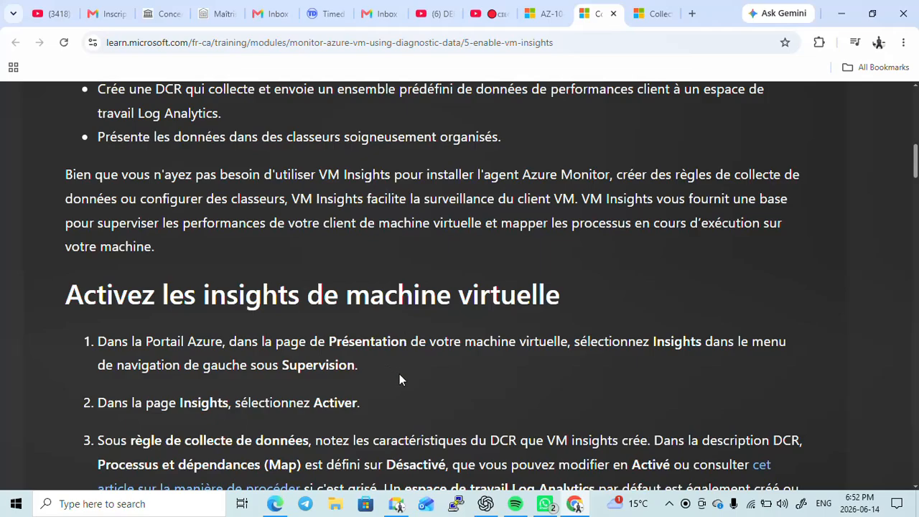
Check the shared Azure metrics screen in Google Meet, and examine the guide's VM insights activation steps and configuration screenshot in Chrome.
{"action": "left_click", "coordinate": [395, 505]}
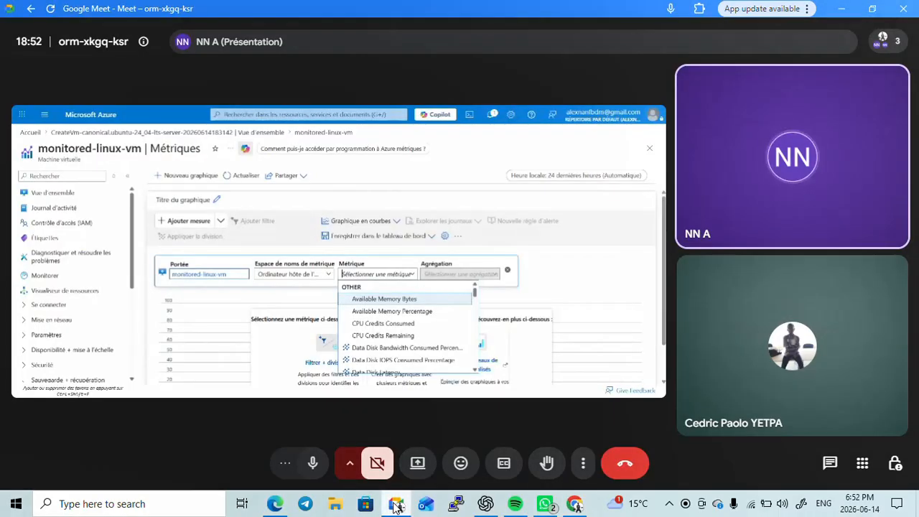
{"action": "left_click", "coordinate": [395, 505]}
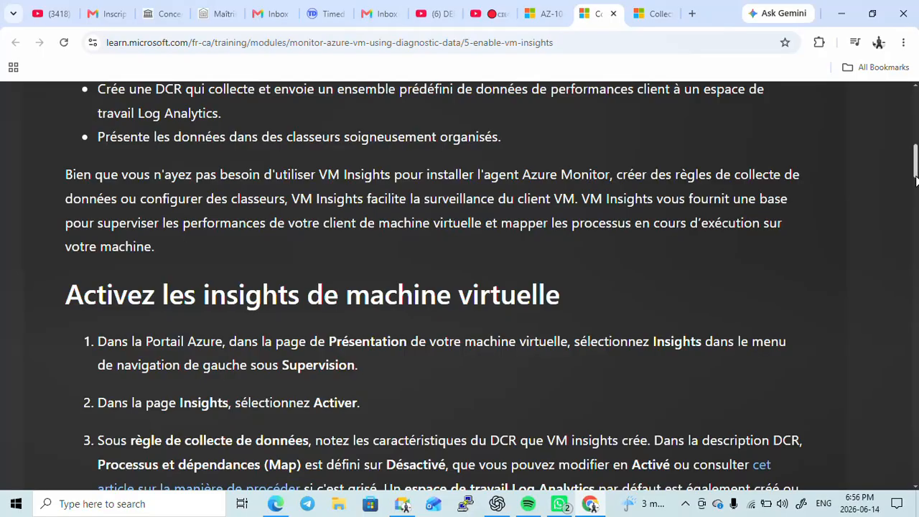
{"action": "scroll", "coordinate": [913, 181], "scroll_direction": "down", "scroll_amount": 2}
{"action": "left_click_drag", "start_coordinate": [914, 181], "coordinate": [895, 186]}
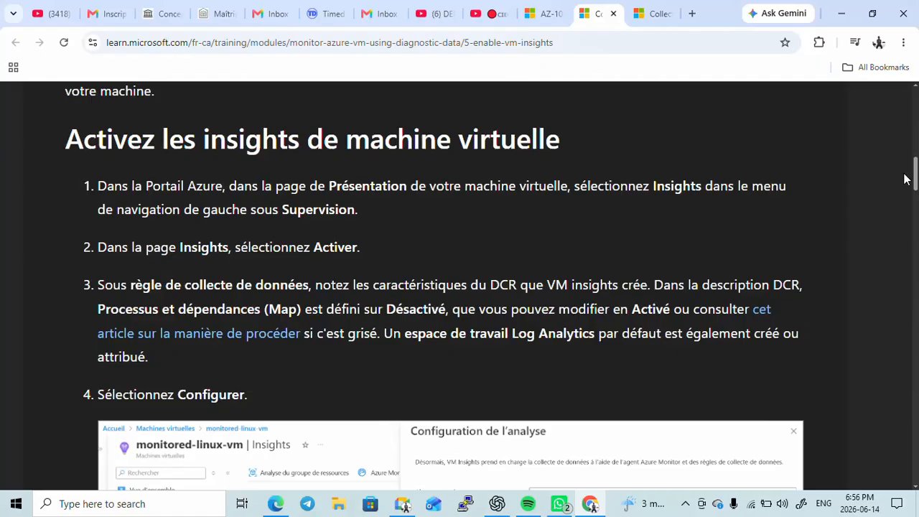
{"action": "left_click_drag", "start_coordinate": [916, 174], "coordinate": [917, 204]}
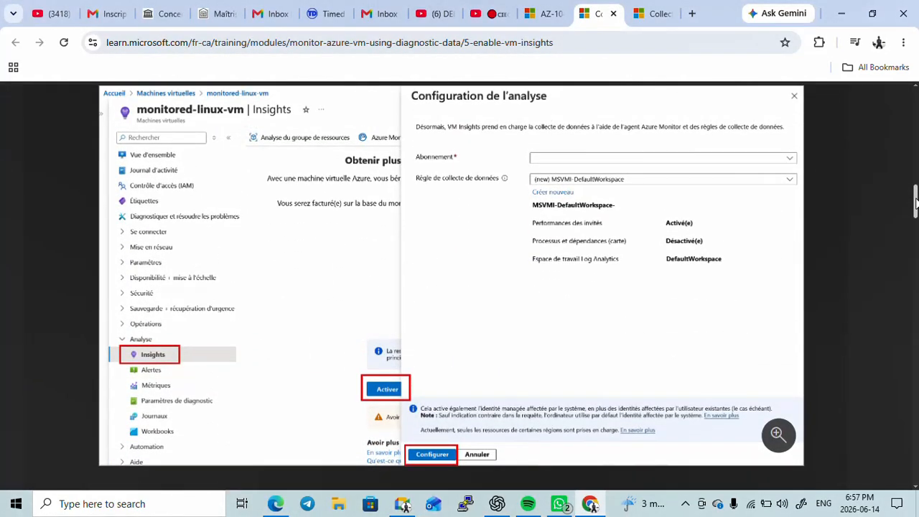
{"action": "left_click_drag", "start_coordinate": [916, 203], "coordinate": [915, 163]}
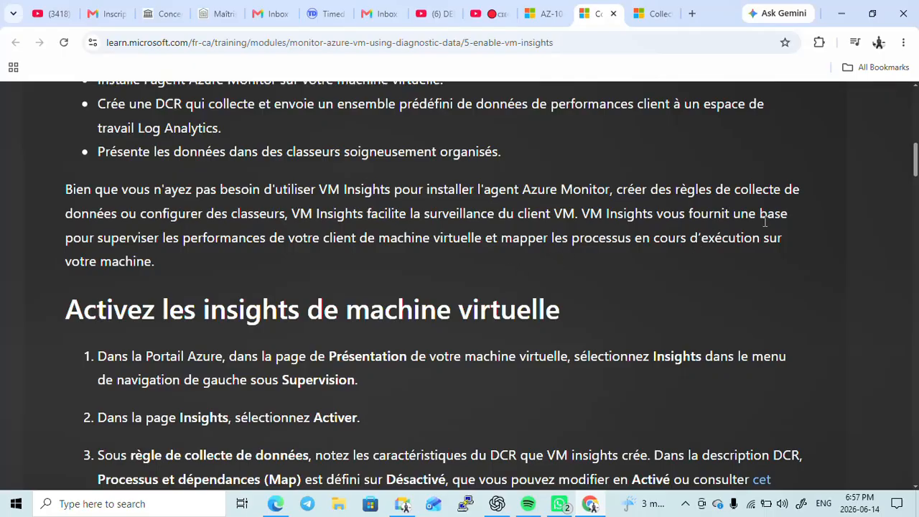
{"action": "left_click_drag", "start_coordinate": [916, 164], "coordinate": [917, 173]}
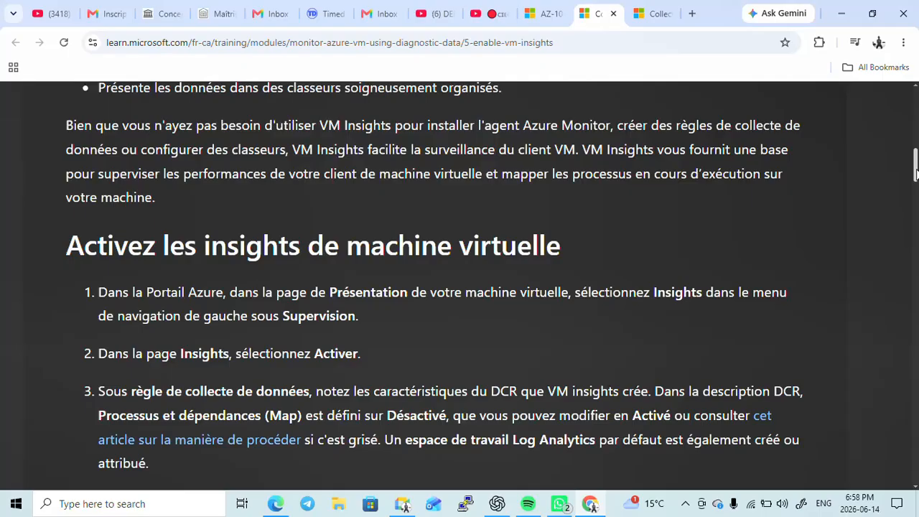
{"action": "left_click_drag", "start_coordinate": [916, 173], "coordinate": [915, 185]}
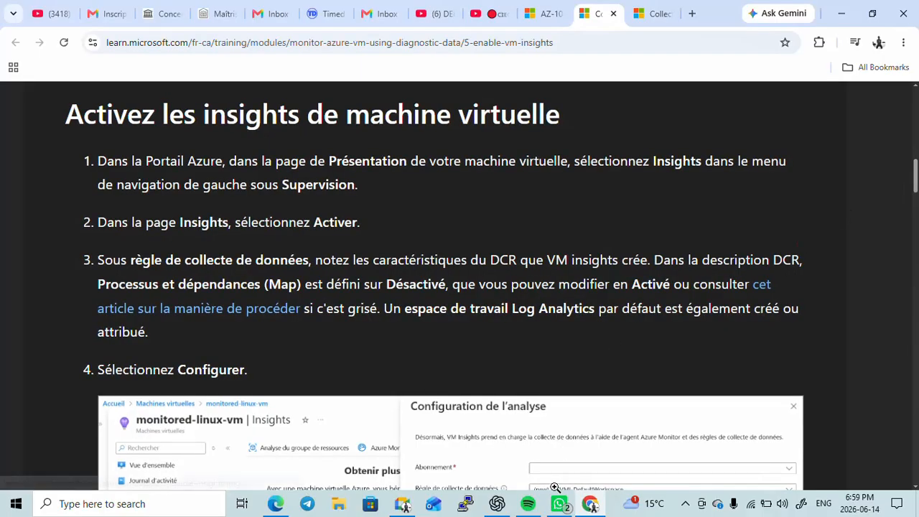
Compare the presenter's shared page in Google Meet with the local unit 5 page, ending on the meeting.
{"action": "left_click", "coordinate": [404, 505]}
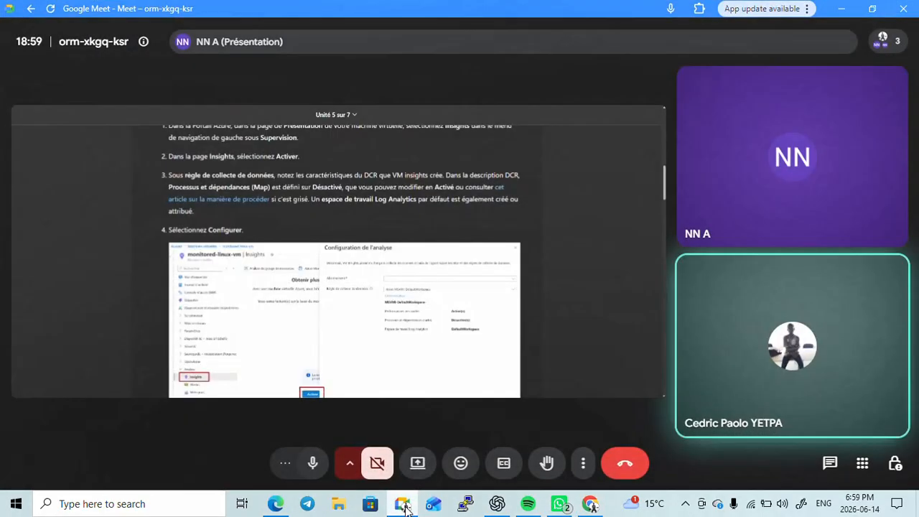
{"action": "left_click", "coordinate": [406, 507]}
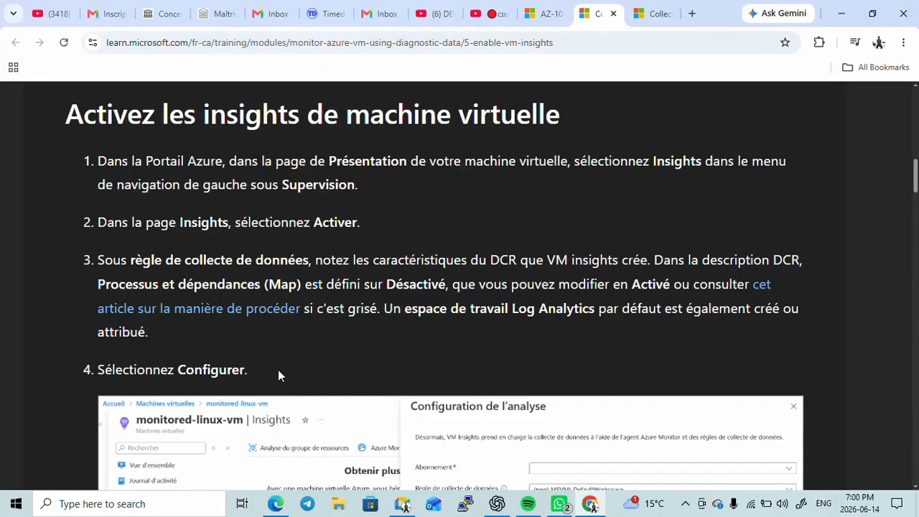
{"action": "left_click", "coordinate": [402, 504]}
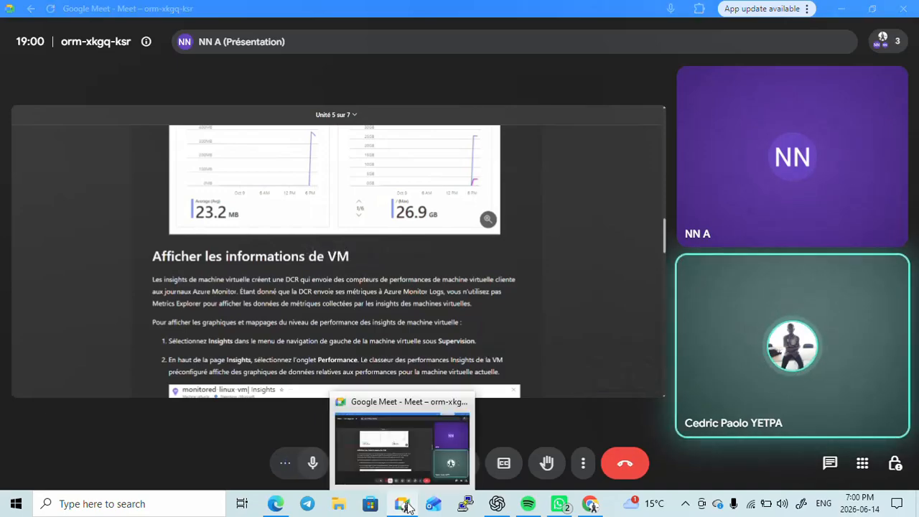
{"action": "left_click", "coordinate": [406, 506]}
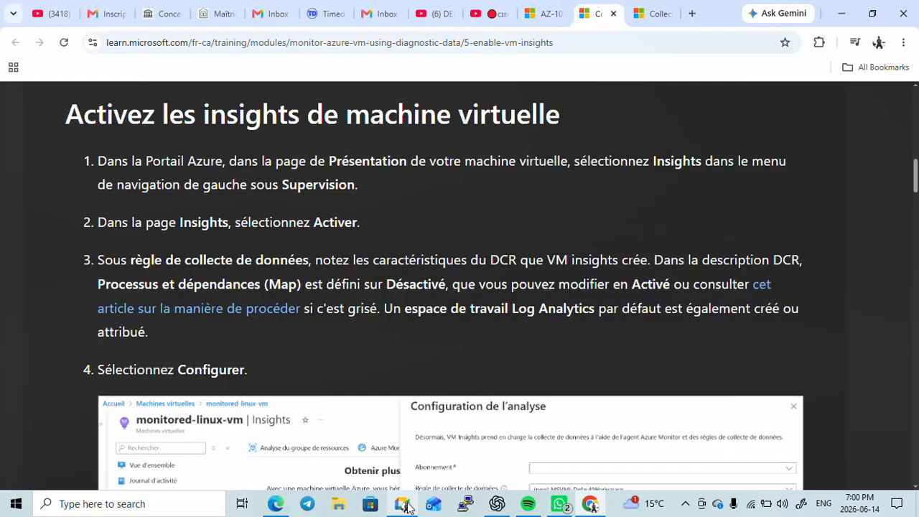
{"action": "left_click", "coordinate": [406, 507]}
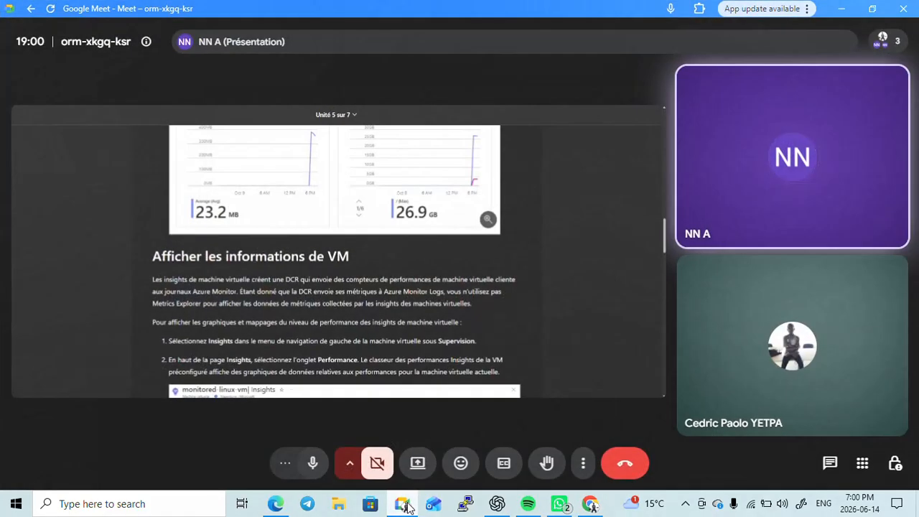
Read steps 1 to 4 of "Activez les insights de machine virtuelle" in Chrome while checking the presentation shared in Google Meet.
{"action": "left_click", "coordinate": [406, 507]}
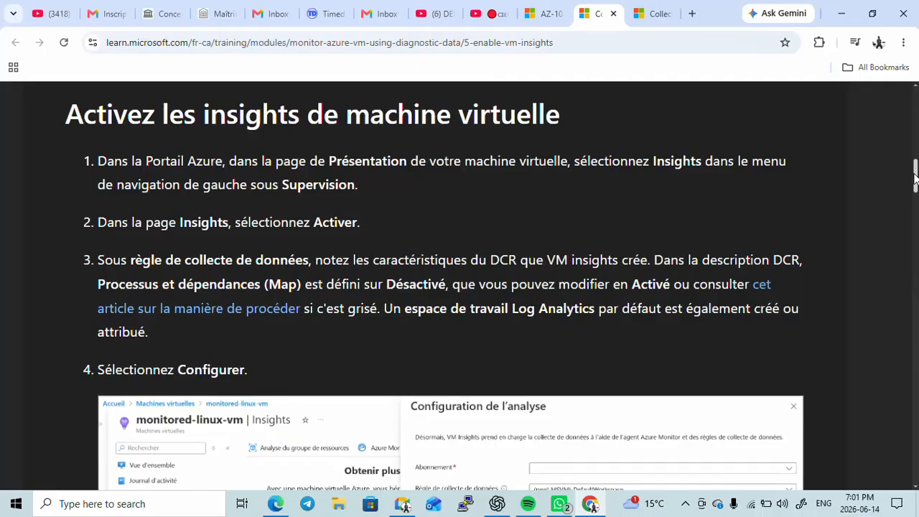
{"action": "mouse_move", "coordinate": [915, 176]}
{"action": "left_mouse_down"}
{"action": "mouse_move", "coordinate": [915, 218]}
{"action": "mouse_move", "coordinate": [910, 179]}
{"action": "left_mouse_up"}
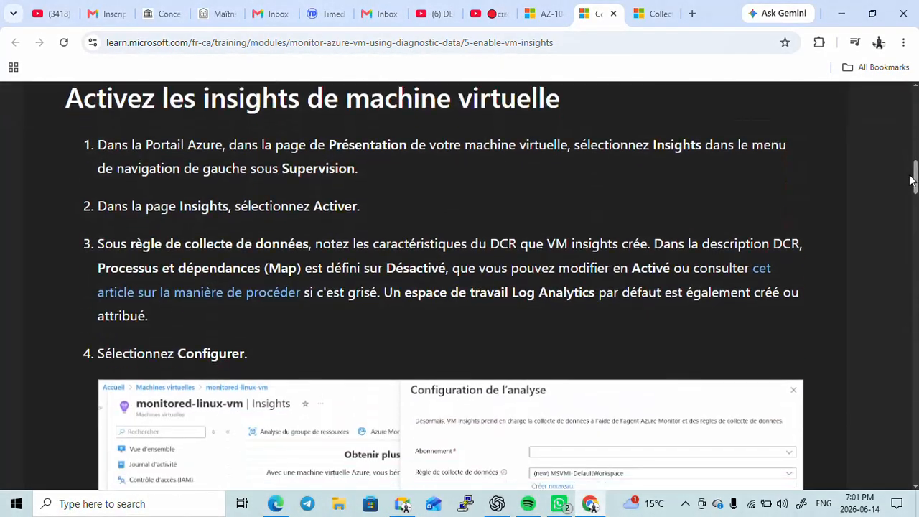
{"action": "left_click", "coordinate": [404, 505]}
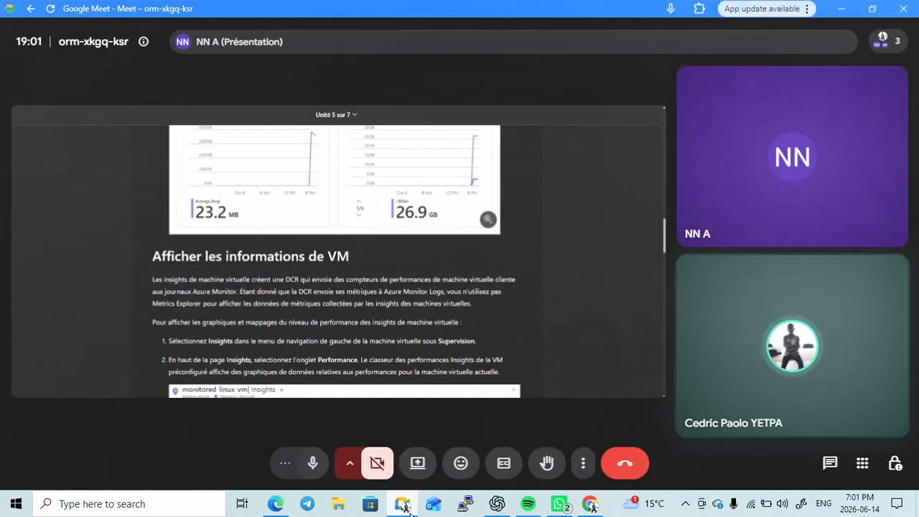
{"action": "left_click", "coordinate": [404, 504]}
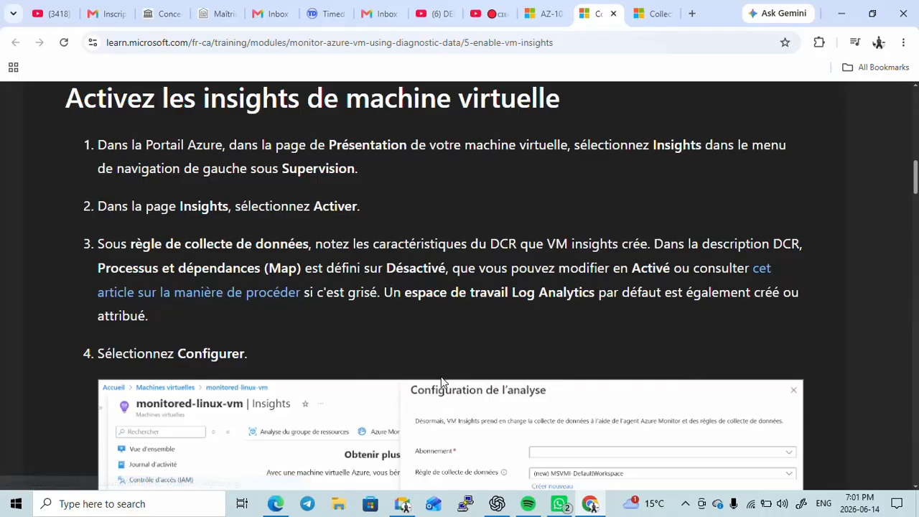
{"action": "left_click", "coordinate": [404, 505]}
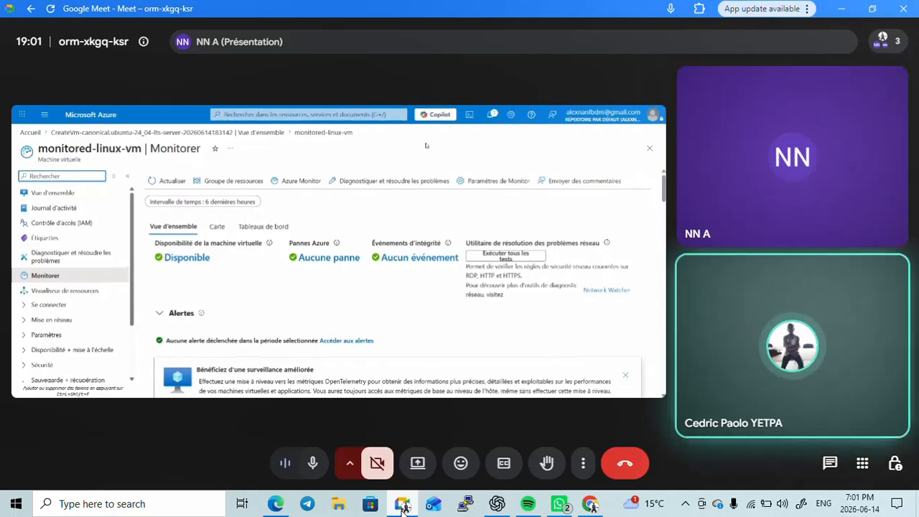
{"action": "left_click", "coordinate": [404, 506]}
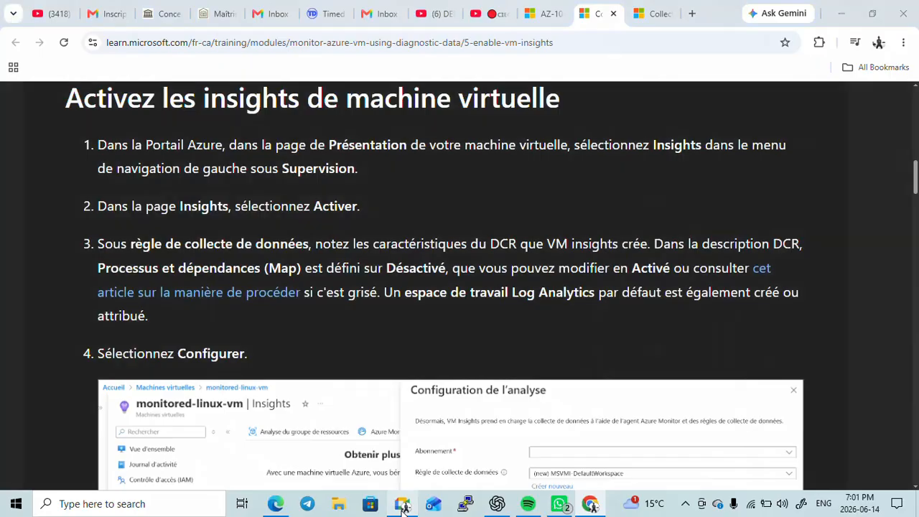
{"action": "left_click", "coordinate": [403, 505]}
{"action": "left_click", "coordinate": [403, 506]}
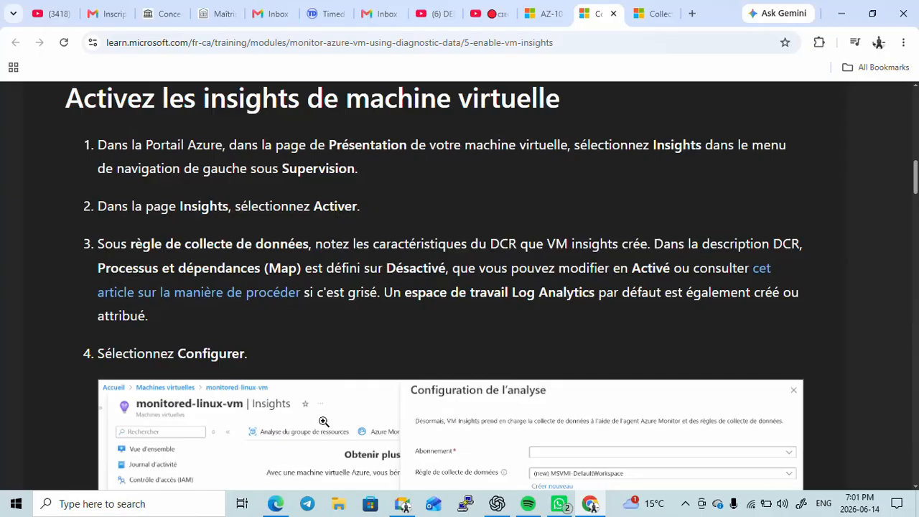
Follow the presenter's monitored-linux-vm Monitorer page in Google Meet, and compare it with the guide's activation steps and configuration screenshot in Chrome.
{"action": "left_click", "coordinate": [403, 505]}
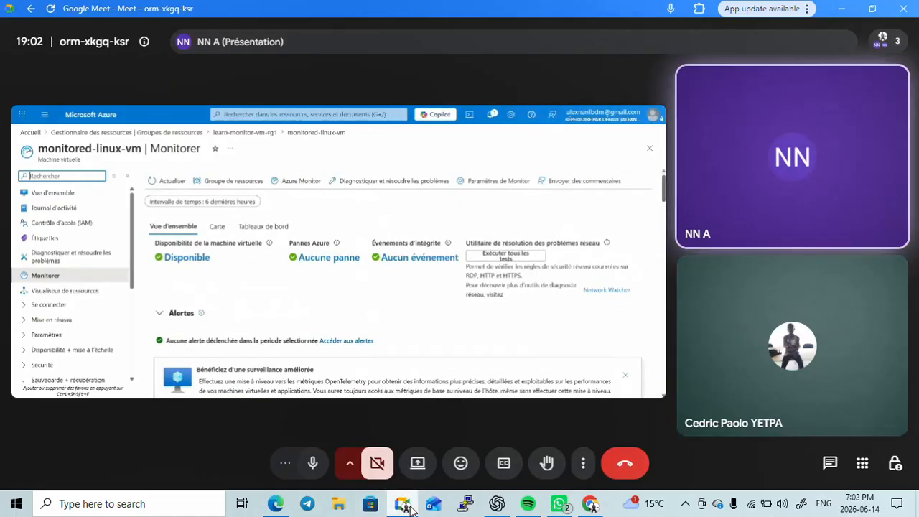
{"action": "left_click", "coordinate": [403, 504]}
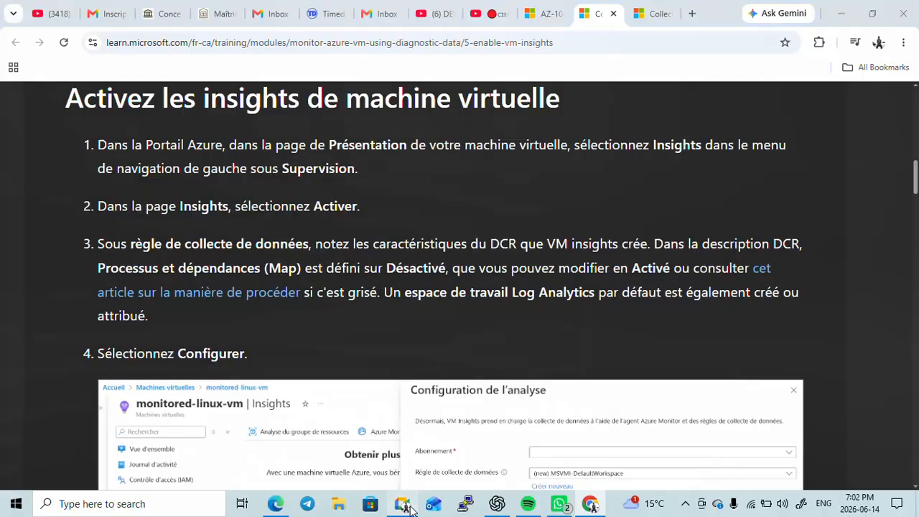
{"action": "left_click", "coordinate": [407, 505]}
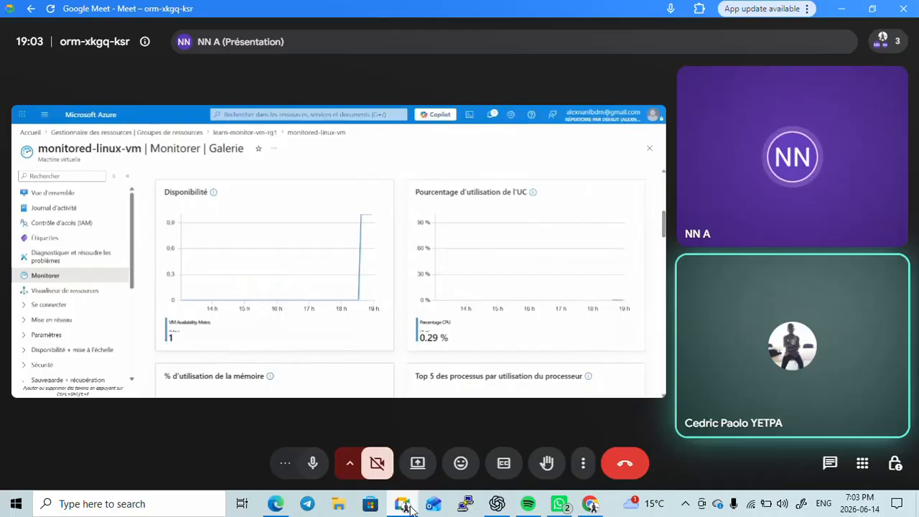
{"action": "left_click", "coordinate": [403, 505]}
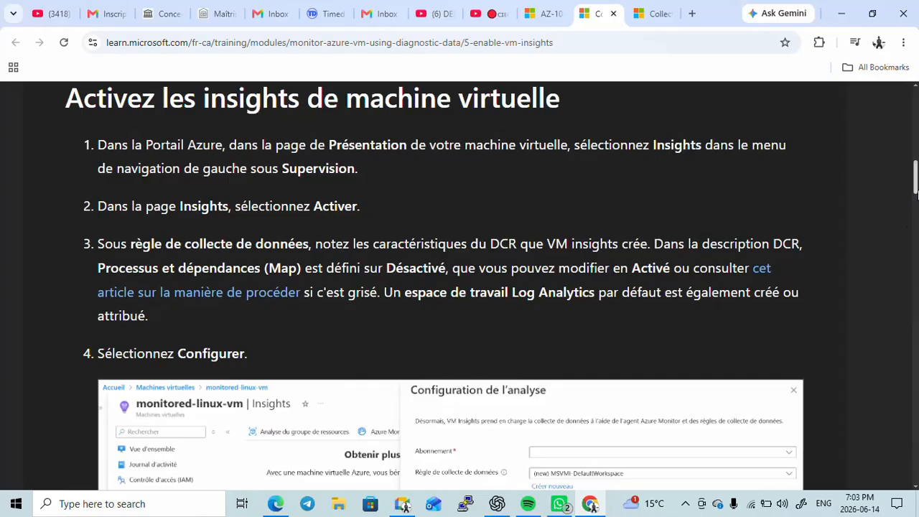
{"action": "left_click_drag", "start_coordinate": [916, 195], "coordinate": [915, 208]}
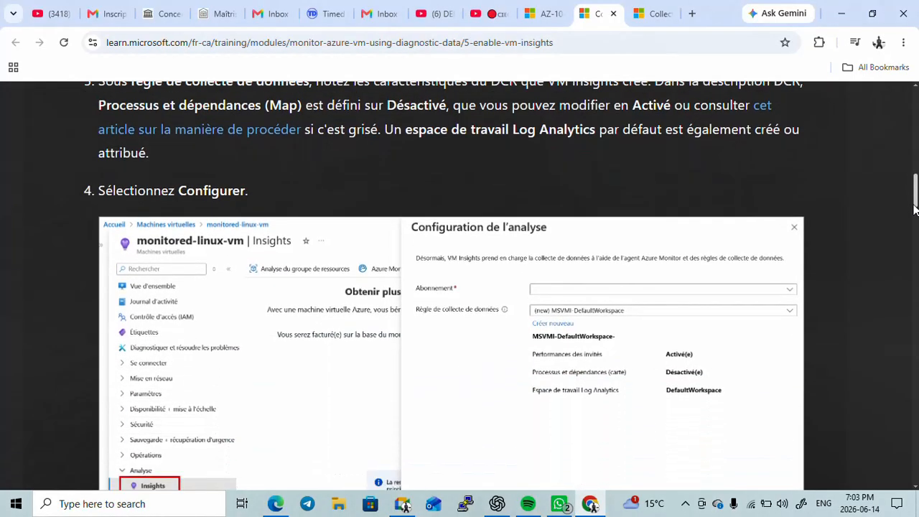
{"action": "left_click", "coordinate": [403, 504]}
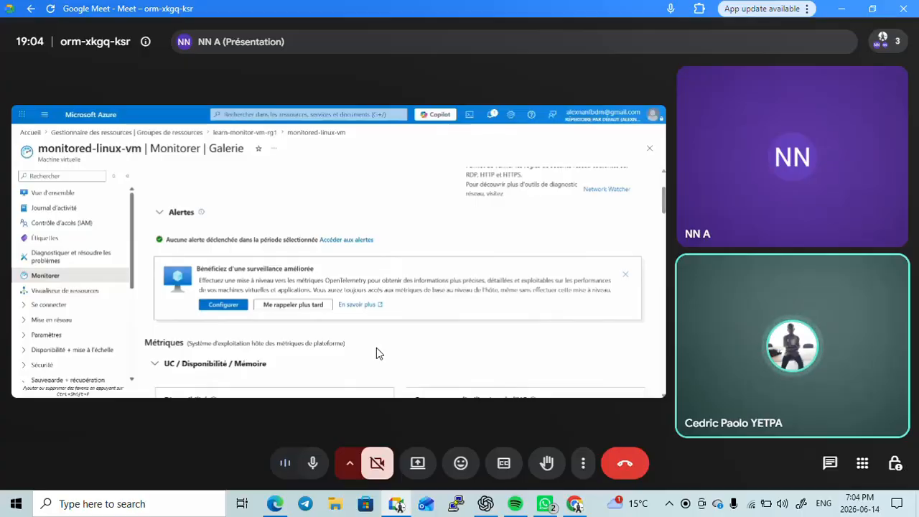
{"action": "mouse_move", "coordinate": [431, 390]}
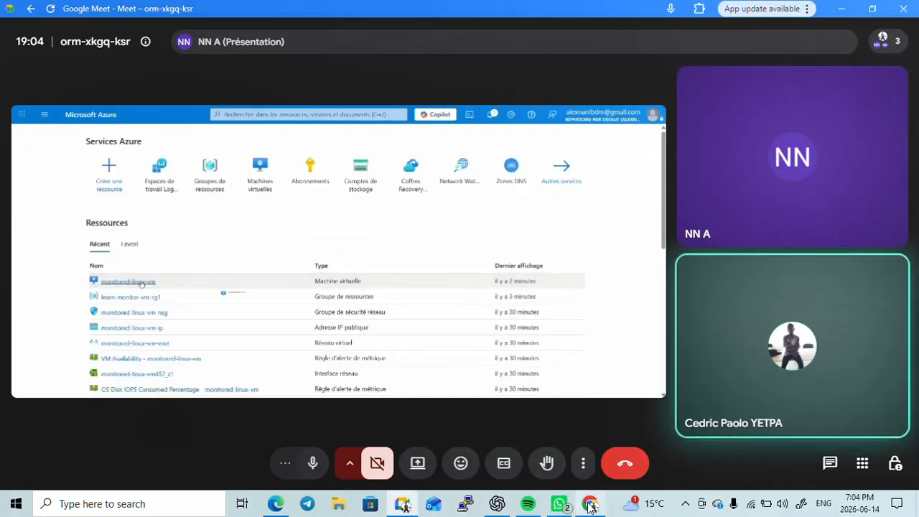
Examine the guide's full "Configuration de l'analyse" screenshot in Chrome, and return to the Google Meet presentation.
{"action": "left_click", "coordinate": [590, 505]}
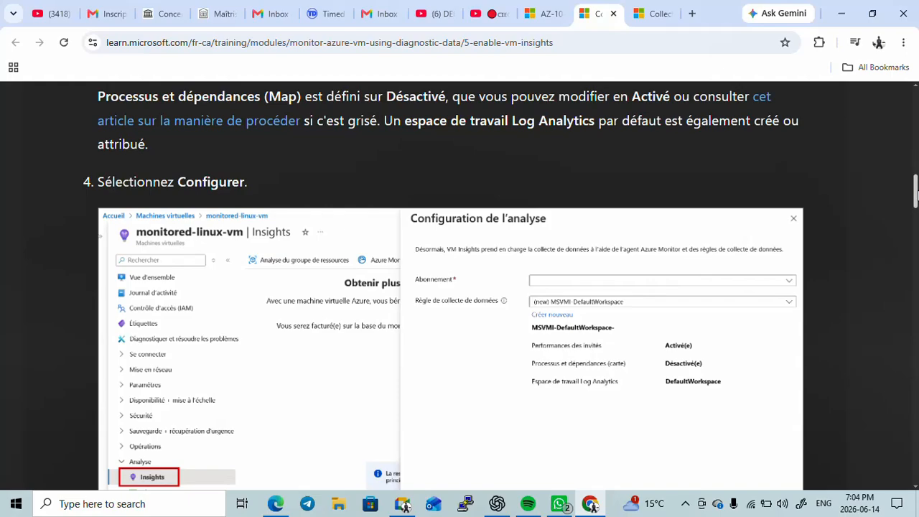
{"action": "left_click_drag", "start_coordinate": [916, 196], "coordinate": [917, 204]}
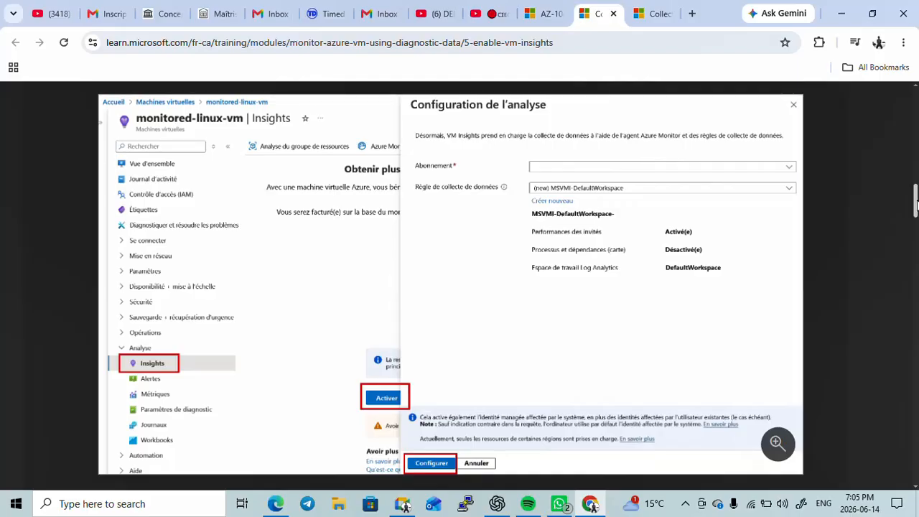
{"action": "mouse_move", "coordinate": [916, 205]}
{"action": "left_mouse_down"}
{"action": "mouse_move", "coordinate": [916, 223]}
{"action": "mouse_move", "coordinate": [907, 206]}
{"action": "left_mouse_up"}
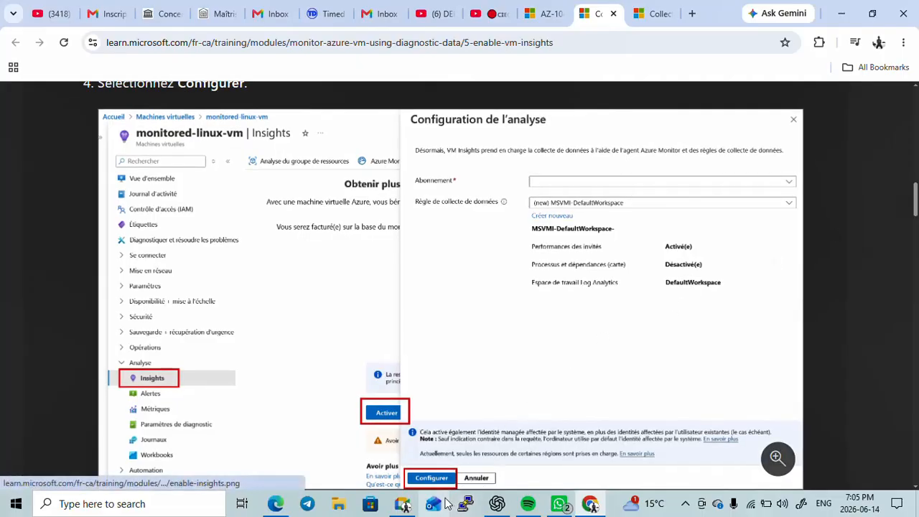
{"action": "left_click", "coordinate": [403, 504]}
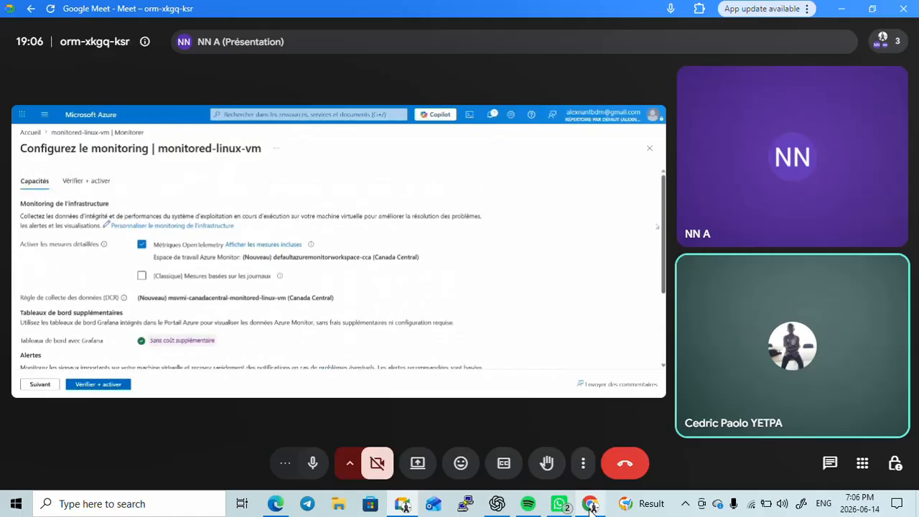
Read step 5 on verifying the Azure Monitor agent in Chrome, and watch the presenter's monitoring configuration in Google Meet.
{"action": "left_click", "coordinate": [590, 506]}
{"action": "left_click", "coordinate": [590, 505]}
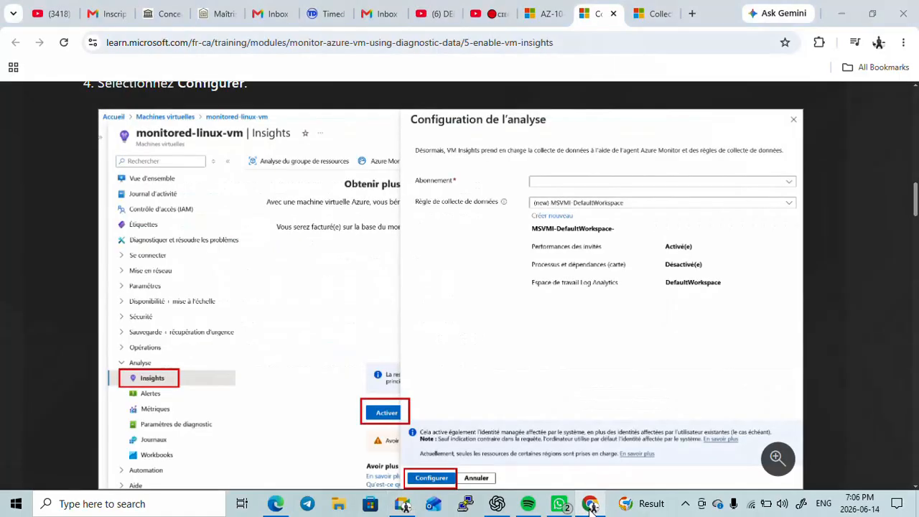
{"action": "left_click", "coordinate": [590, 506]}
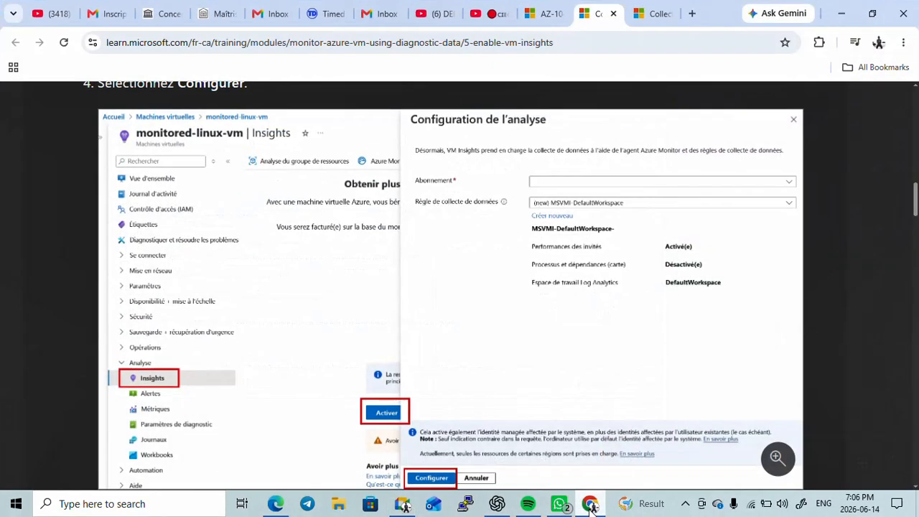
{"action": "left_click_drag", "start_coordinate": [916, 193], "coordinate": [916, 214]}
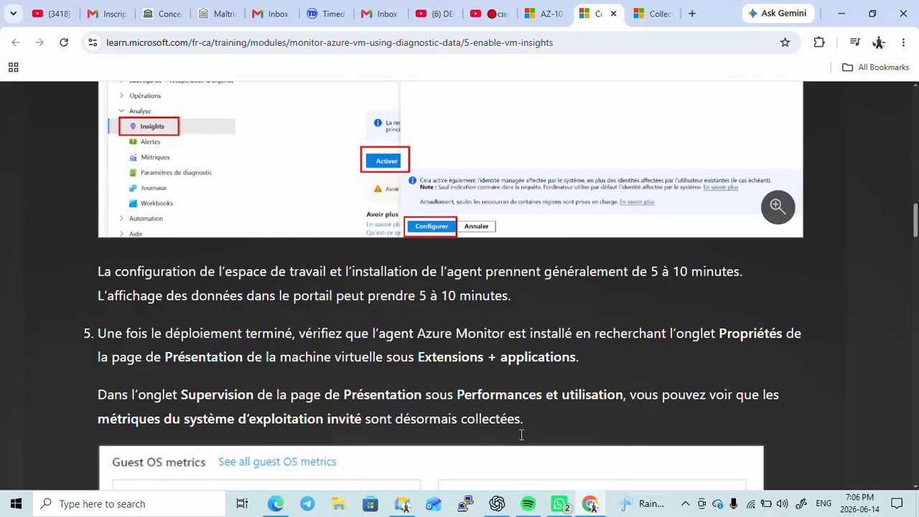
{"action": "left_click", "coordinate": [591, 505]}
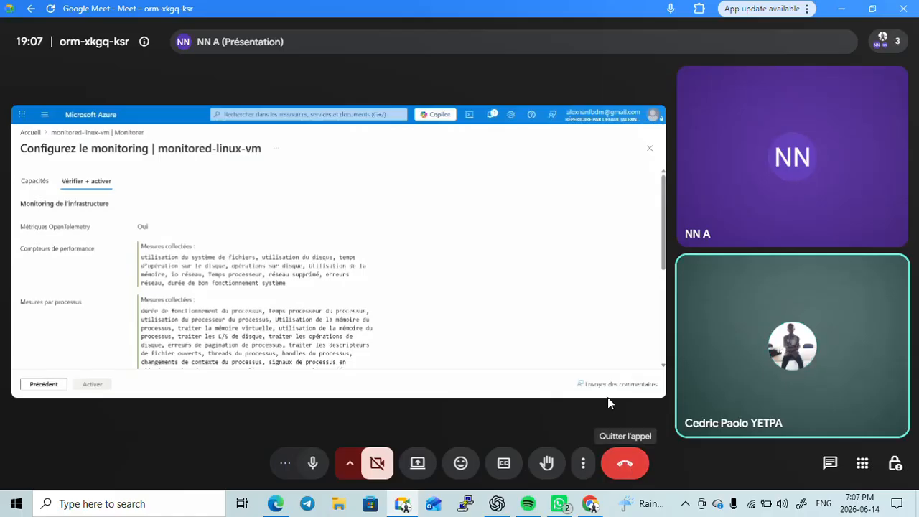
{"action": "mouse_move", "coordinate": [580, 369]}
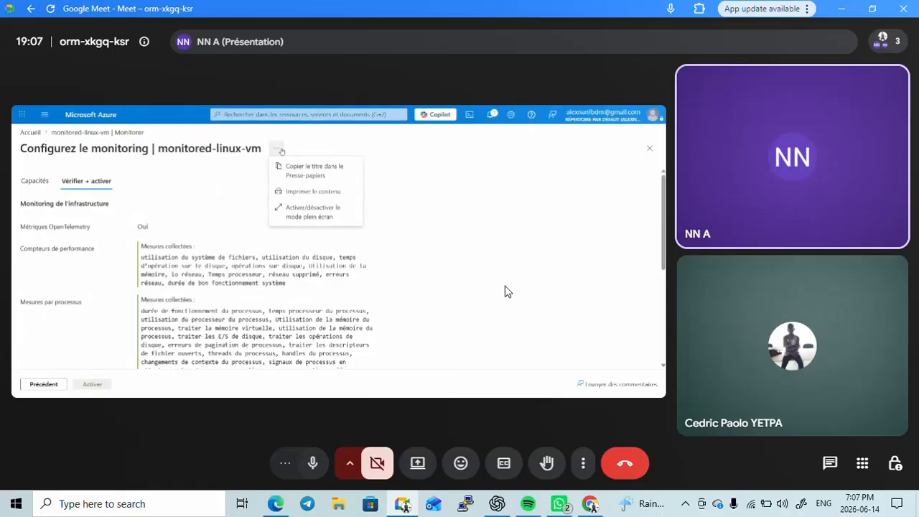
{"action": "mouse_move", "coordinate": [359, 318]}
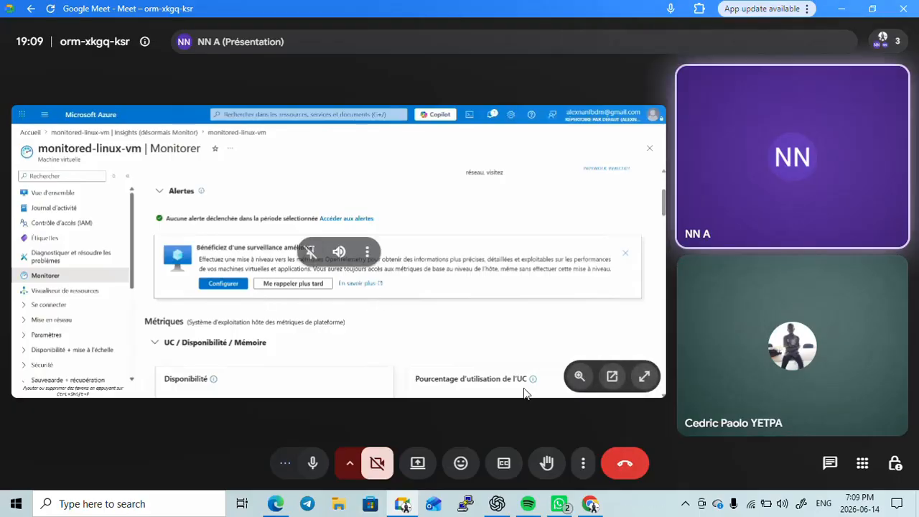
Review the guide's step 4 Insights, Activer and Configurer screenshot in Chrome against the shared Monitorer page in Google Meet.
{"action": "left_click", "coordinate": [596, 503]}
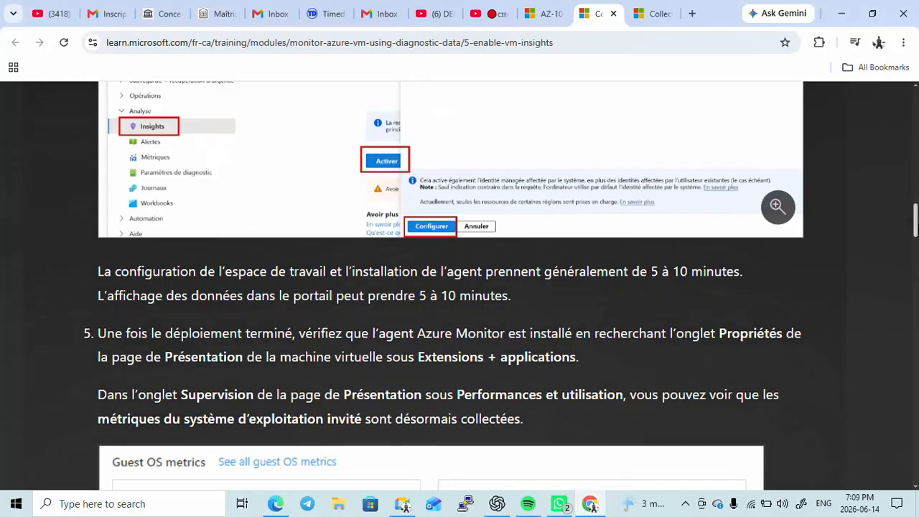
{"action": "scroll", "coordinate": [917, 219], "scroll_direction": "up", "scroll_amount": 2}
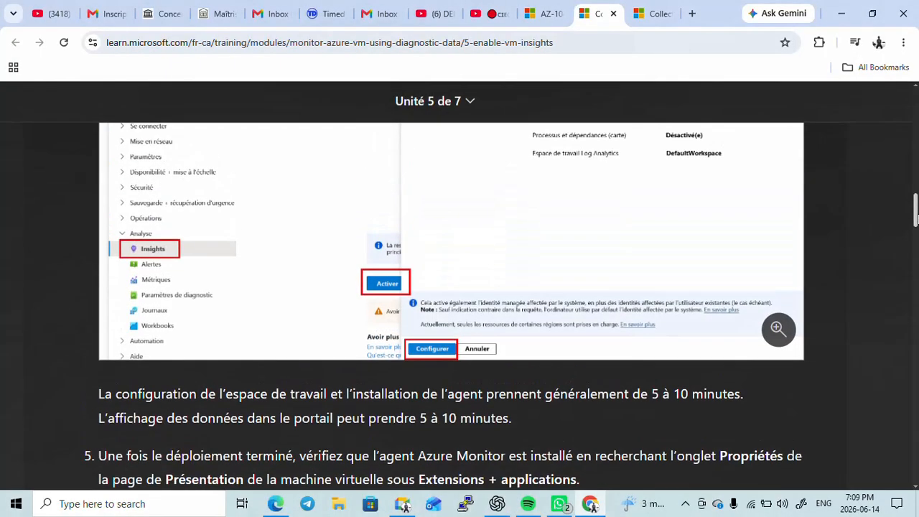
{"action": "left_click_drag", "start_coordinate": [917, 219], "coordinate": [916, 203]}
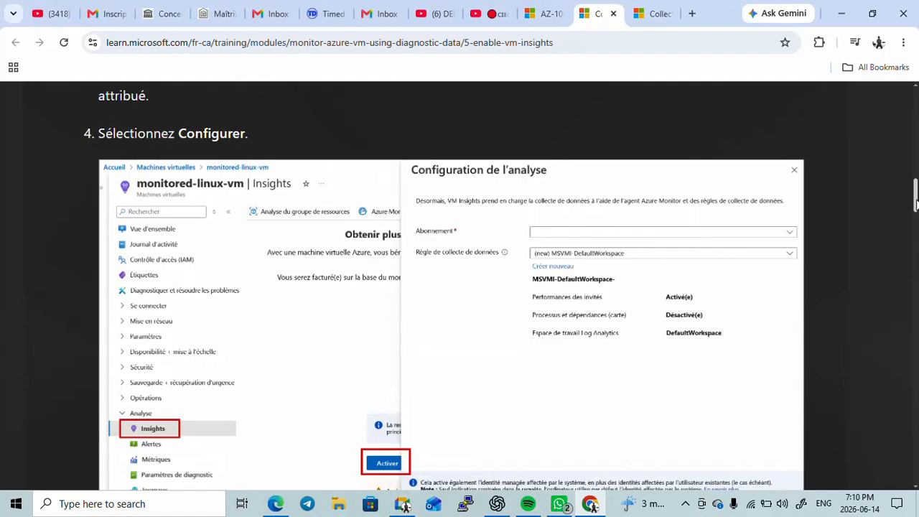
{"action": "left_click_drag", "start_coordinate": [916, 203], "coordinate": [916, 208]}
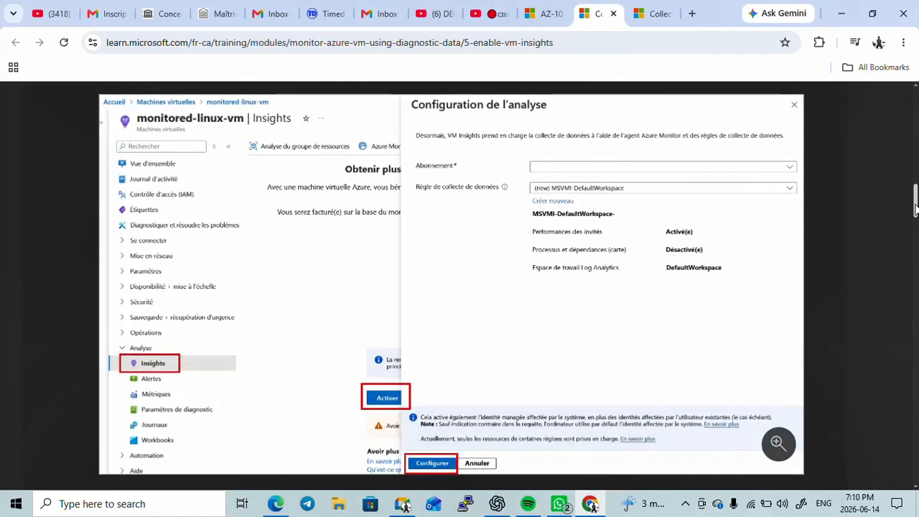
{"action": "left_click", "coordinate": [592, 507]}
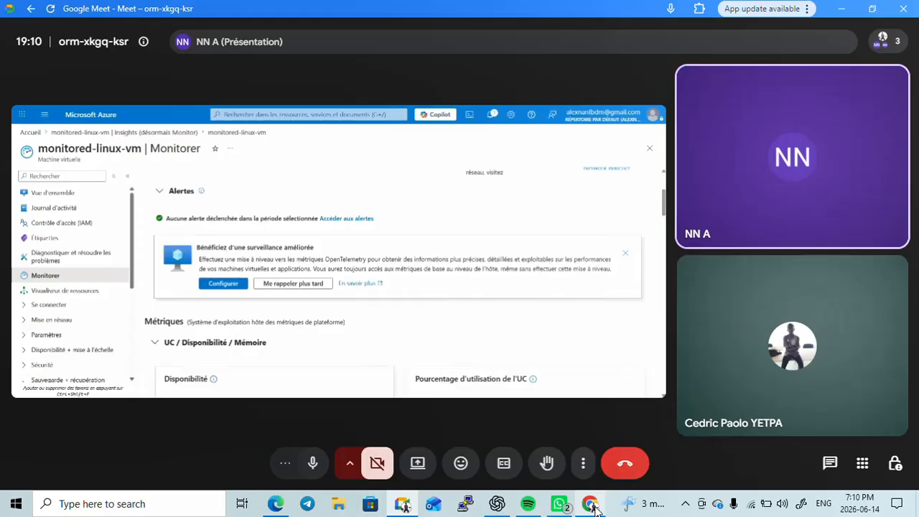
{"action": "left_click", "coordinate": [590, 505]}
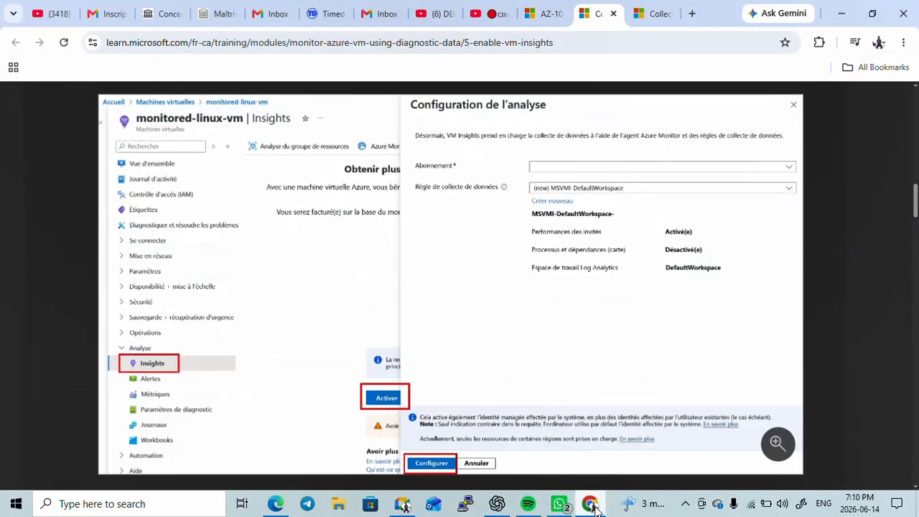
{"action": "left_click", "coordinate": [590, 505]}
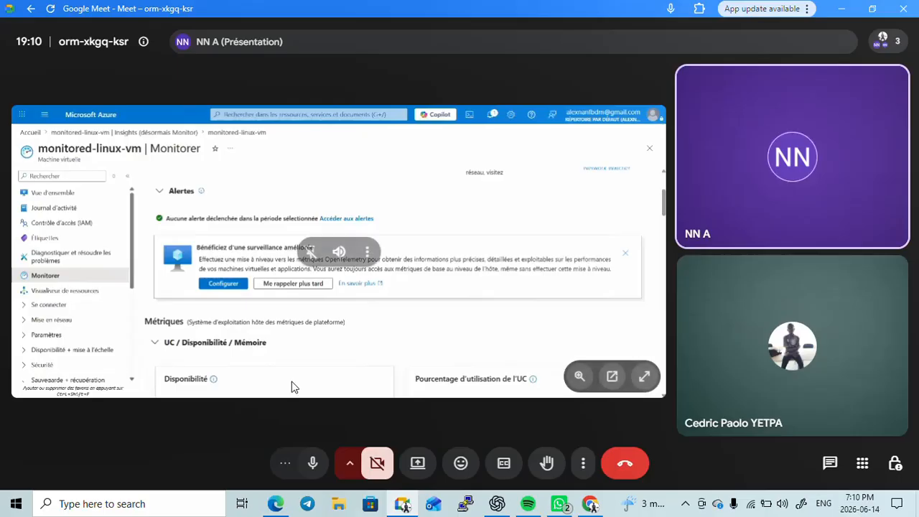
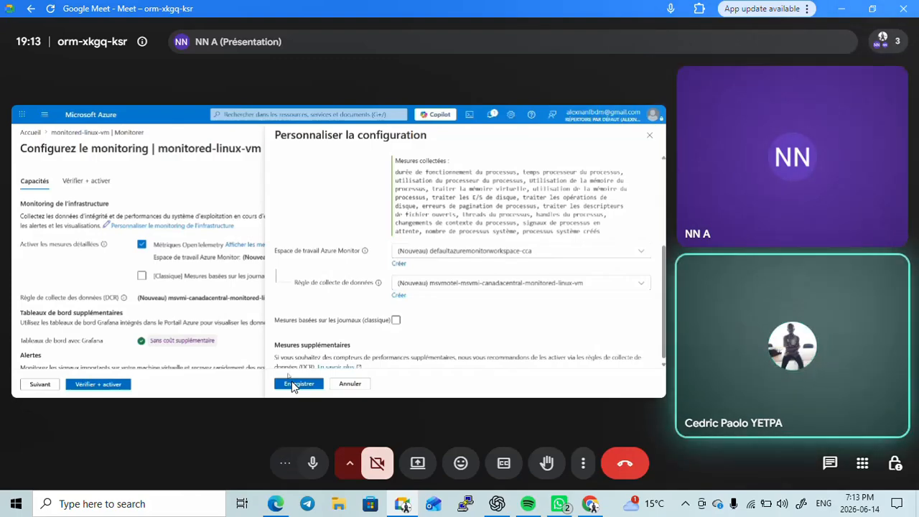
View the presenter's recommended alerts settings for monitored-linux-vm in Google Meet, and switch back to the guide's configuration screenshot in Chrome.
{"action": "left_click", "coordinate": [291, 382]}
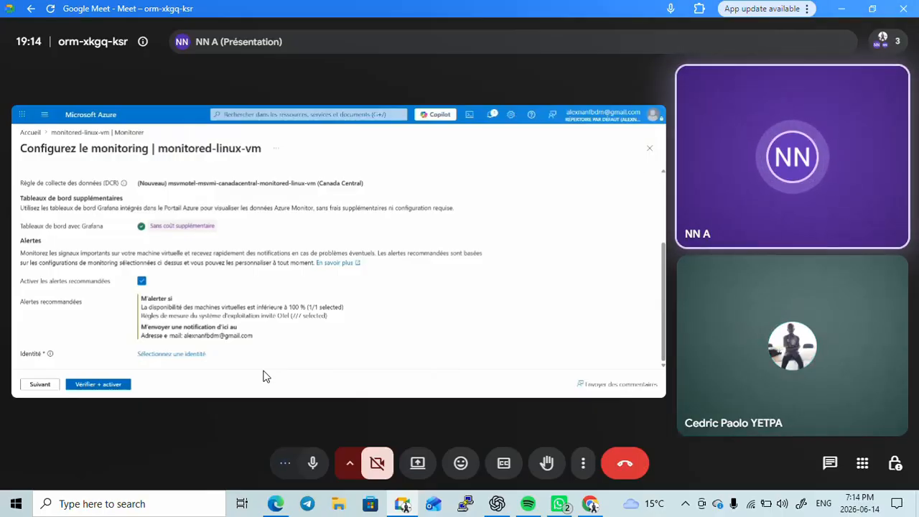
{"action": "mouse_move", "coordinate": [362, 379]}
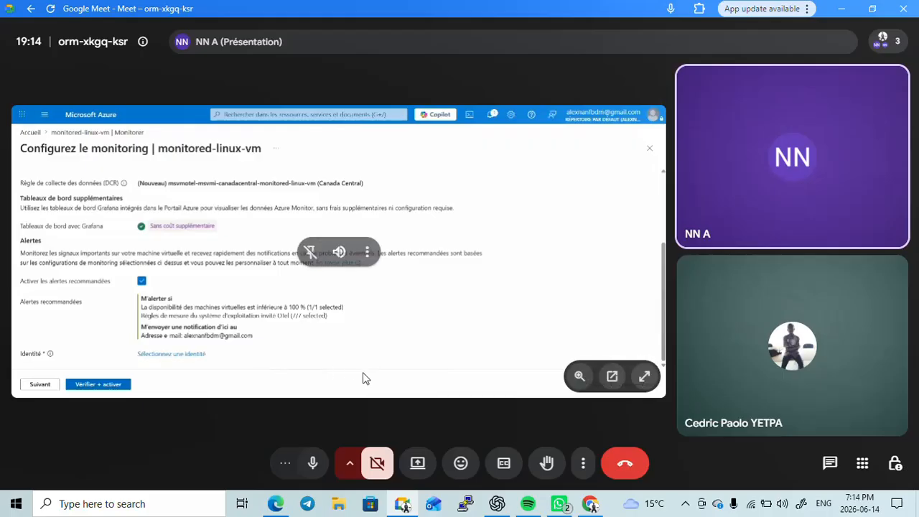
{"action": "left_click", "coordinate": [591, 505]}
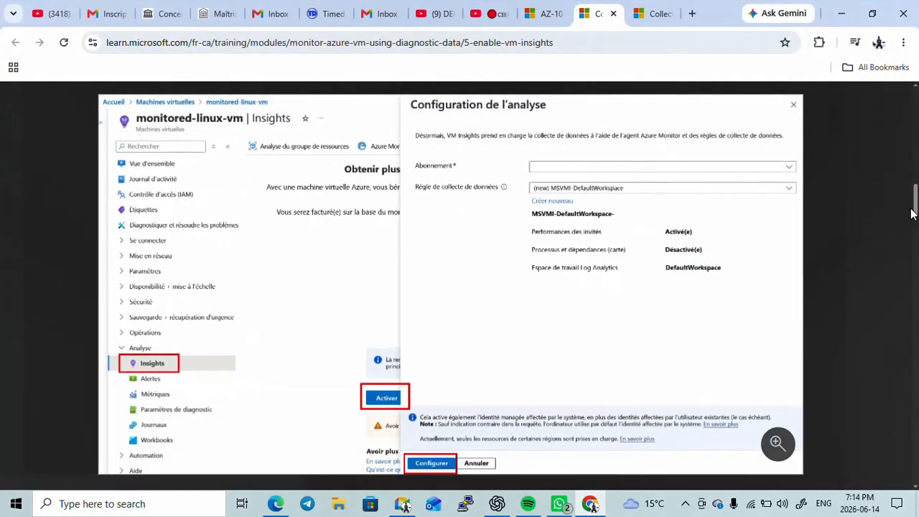
Read the guide's step 5 on verifying the Azure Monitor agent in Chrome, and compare it with the monitoring configuration shared in Google Meet.
{"action": "left_click_drag", "start_coordinate": [916, 208], "coordinate": [911, 246]}
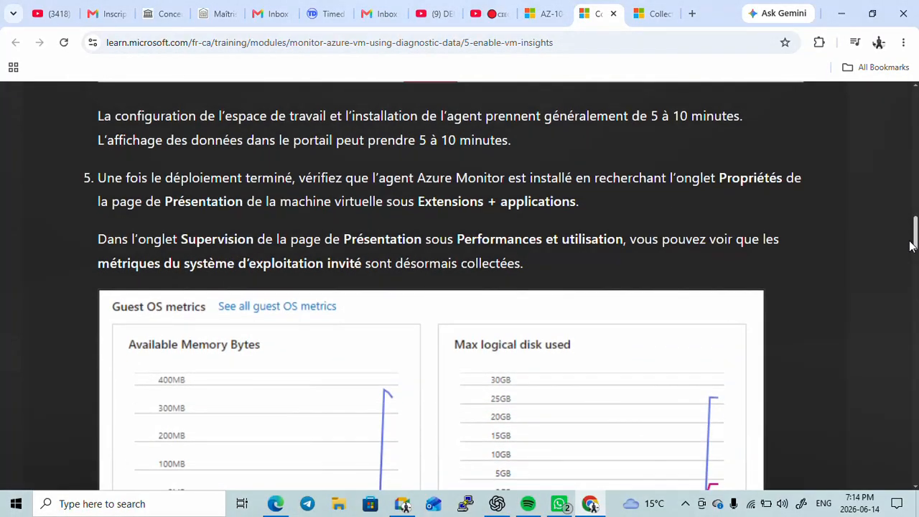
{"action": "left_click_drag", "start_coordinate": [910, 246], "coordinate": [910, 248]}
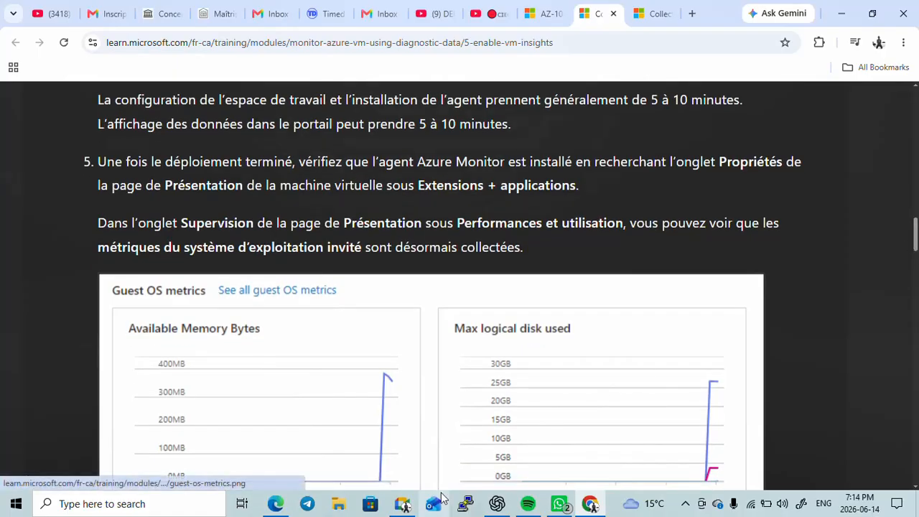
{"action": "left_click", "coordinate": [403, 506]}
{"action": "left_click", "coordinate": [403, 507]}
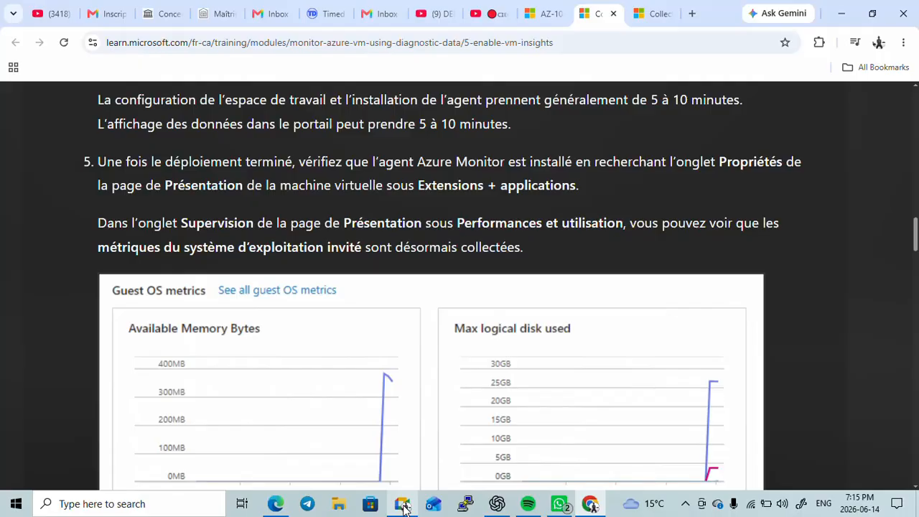
{"action": "left_click", "coordinate": [403, 507]}
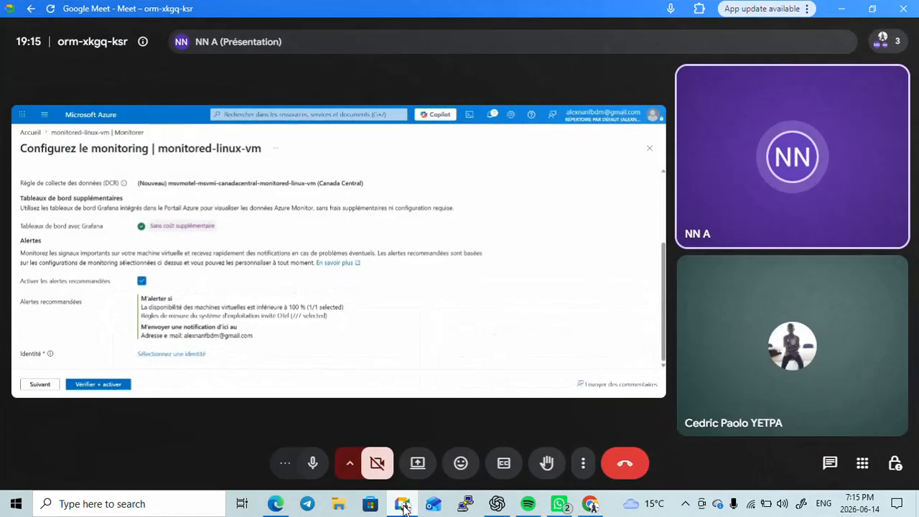
{"action": "left_click", "coordinate": [404, 507]}
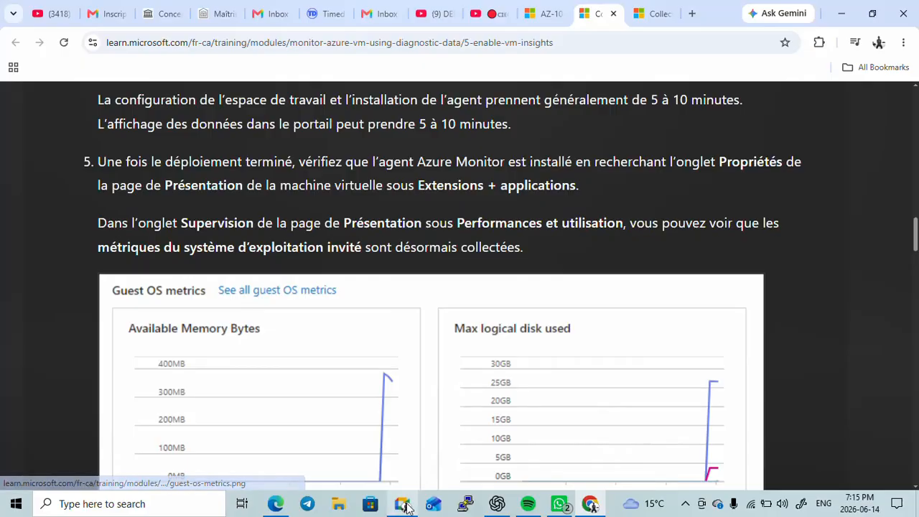
Compare the presenter's Propriétés page for monitored-linux-vm in Google Meet with the guide's step 5 in Chrome.
{"action": "left_click", "coordinate": [404, 505]}
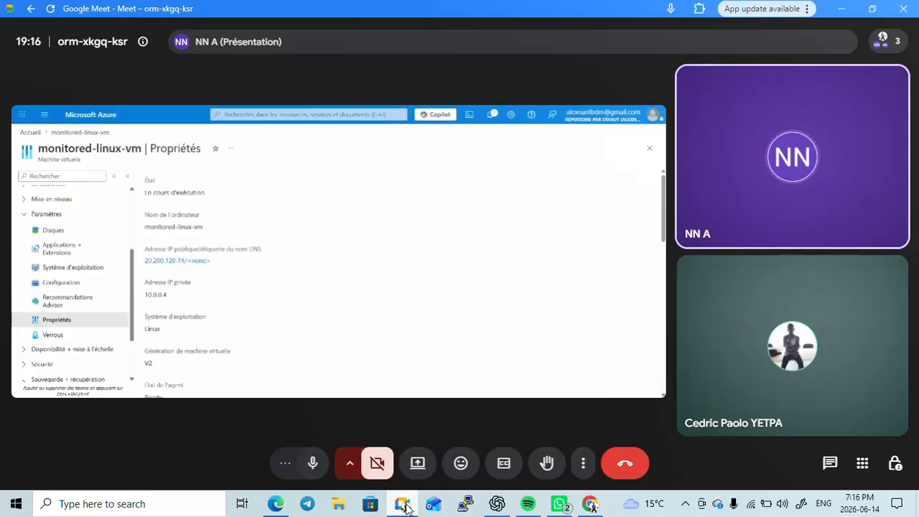
{"action": "left_click", "coordinate": [402, 505]}
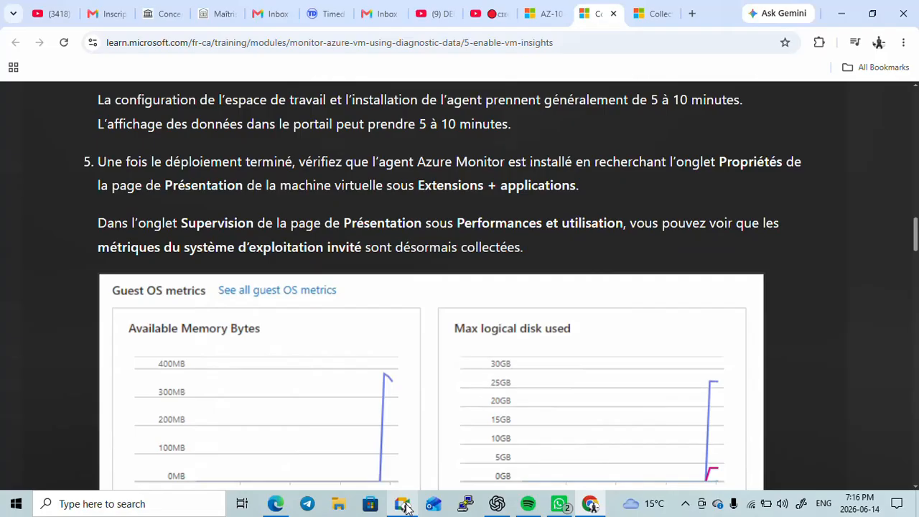
{"action": "left_click", "coordinate": [403, 505]}
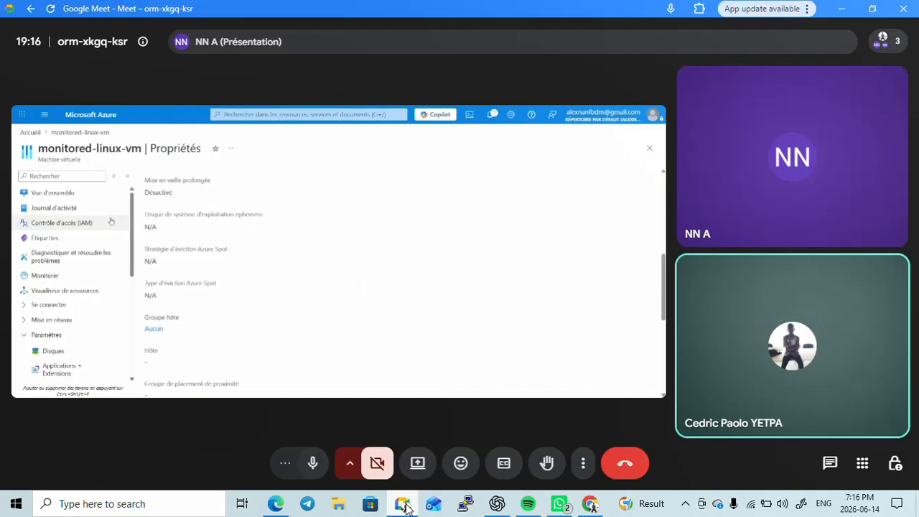
{"action": "left_click", "coordinate": [403, 505]}
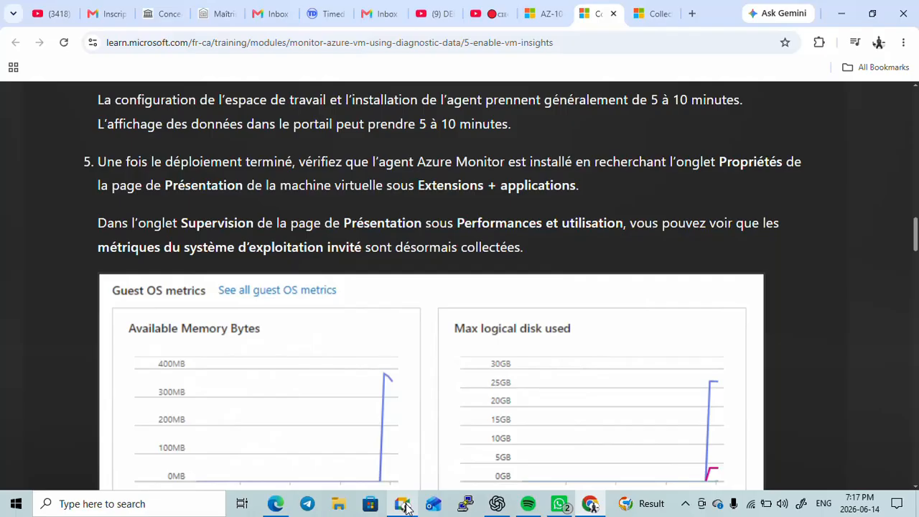
Check the shared Applications + Extensions page in Google Meet against step 5 in Chrome, and return to the Google Meet presentation.
{"action": "left_click", "coordinate": [403, 505]}
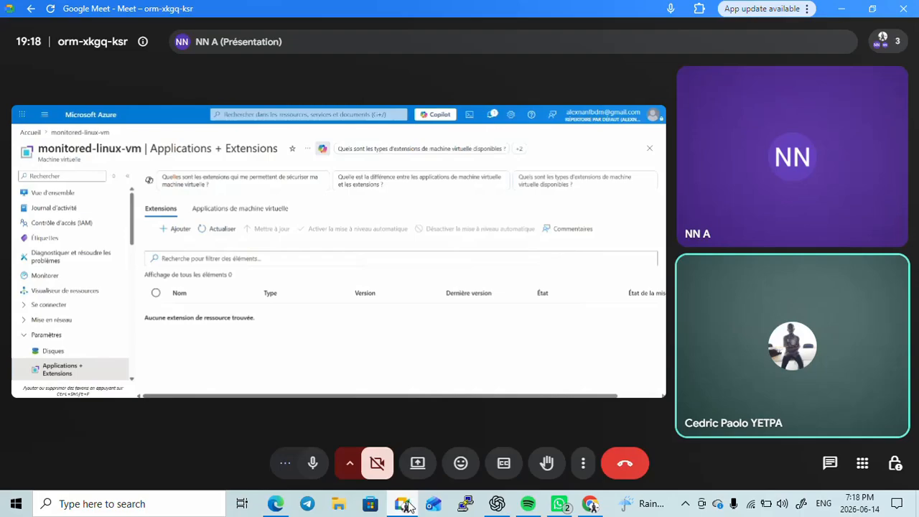
{"action": "left_click", "coordinate": [403, 504]}
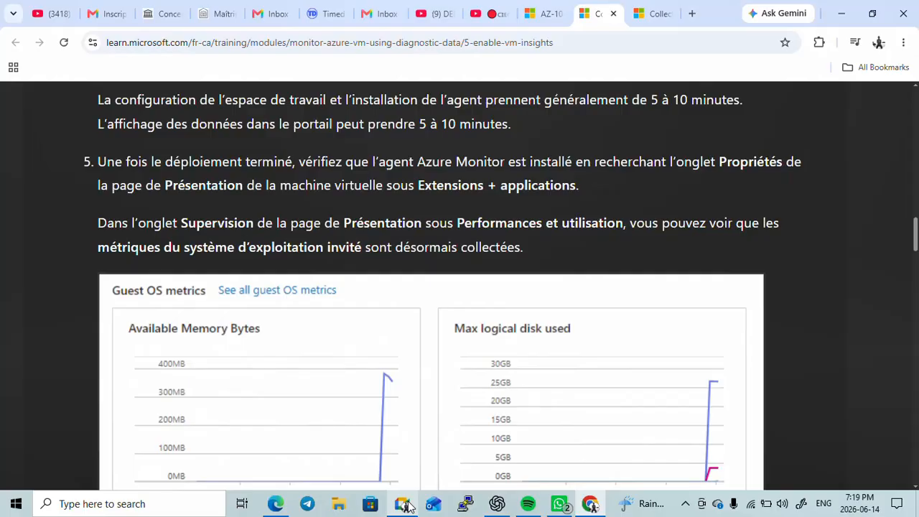
{"action": "left_click", "coordinate": [404, 505]}
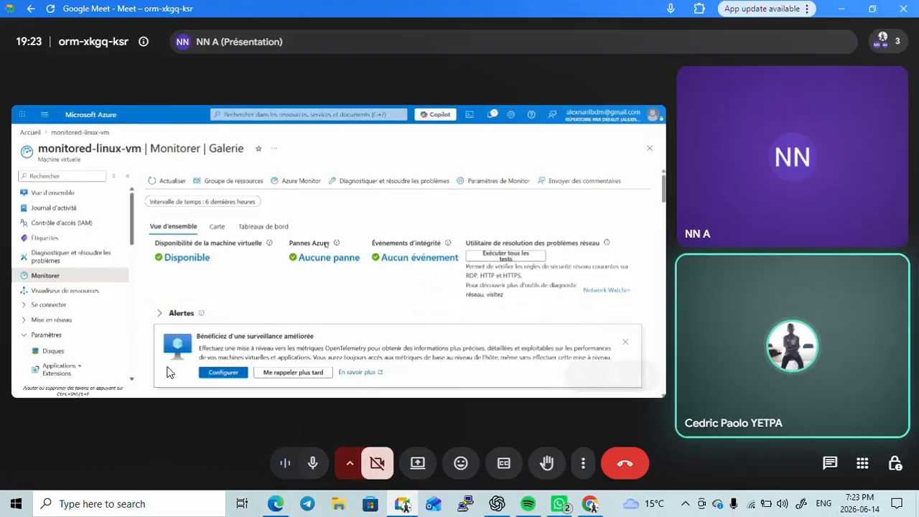
Show the screen recorder's control bar and move it above the shared Azure portal view.
{"action": "mouse_move", "coordinate": [108, 313]}
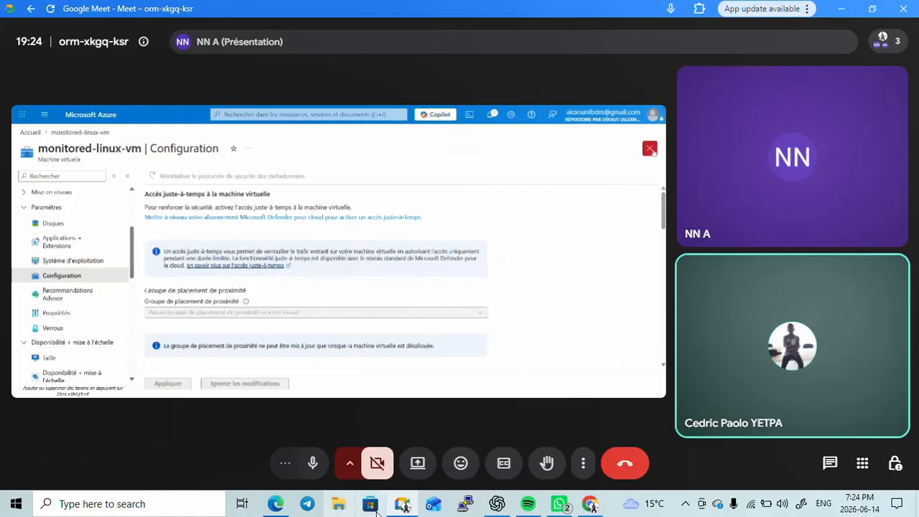
{"action": "left_click", "coordinate": [686, 505]}
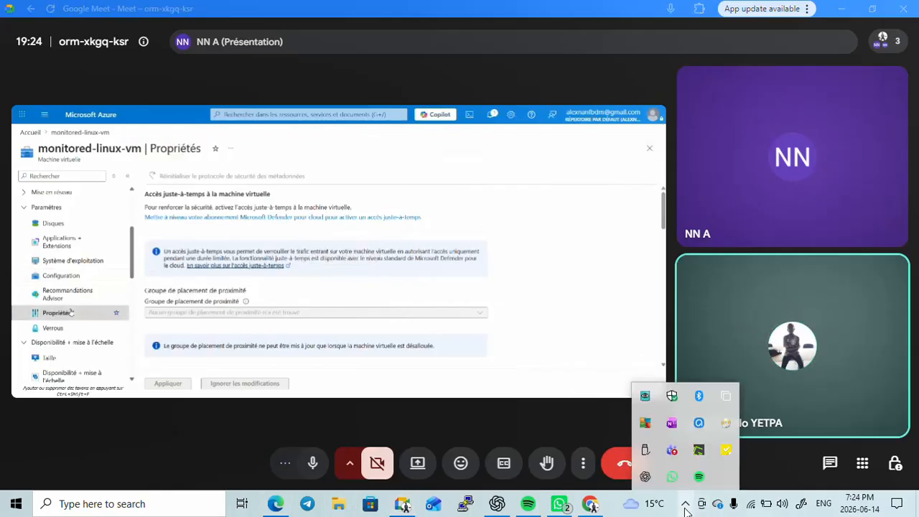
{"action": "left_click", "coordinate": [699, 424]}
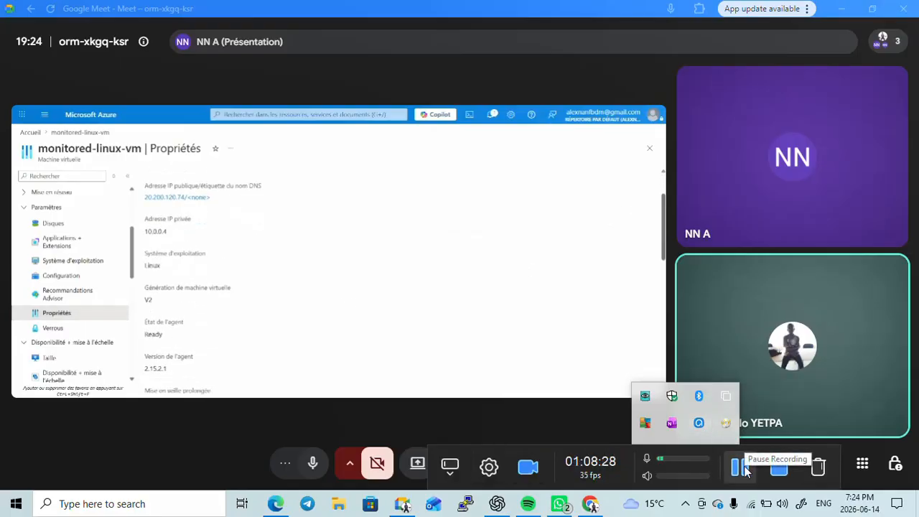
{"action": "left_click_drag", "start_coordinate": [744, 469], "coordinate": [724, 81]}
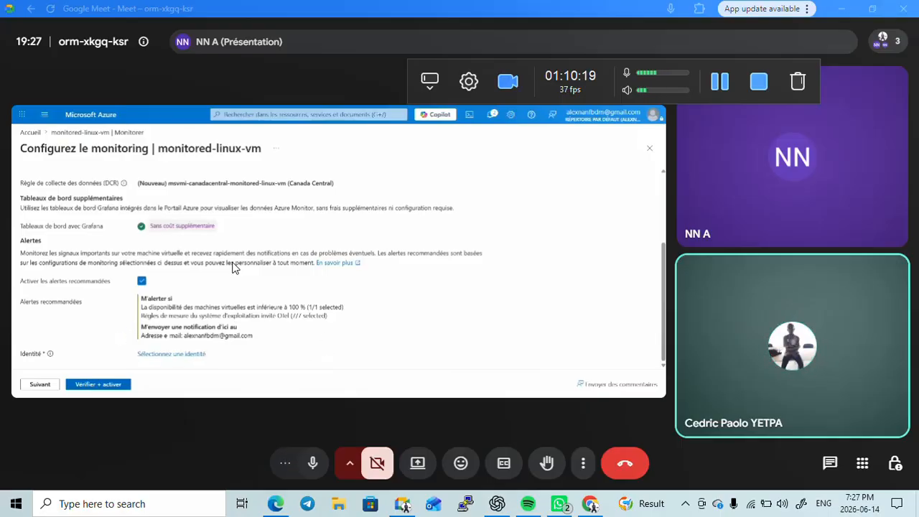
Switch to Chrome and look through unit 5's "Afficher les informations de VM" section as far as the dependency map.
{"action": "left_click", "coordinate": [601, 505]}
{"action": "scroll", "coordinate": [916, 277], "scroll_direction": "down", "scroll_amount": 6}
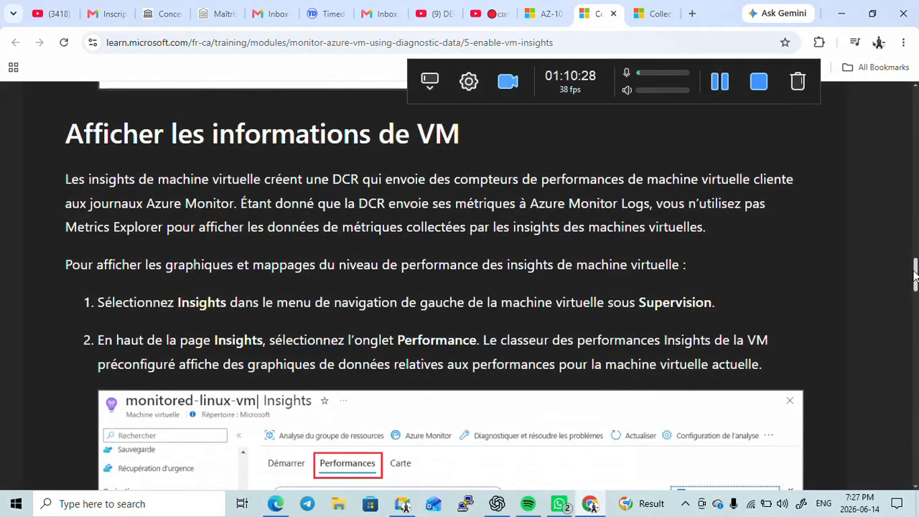
{"action": "left_click_drag", "start_coordinate": [916, 277], "coordinate": [881, 381]}
Skim unit 6 on collecting virtual machine event logs, through the data collection endpoint and data collection rule instructions.
{"action": "left_click", "coordinate": [655, 14]}
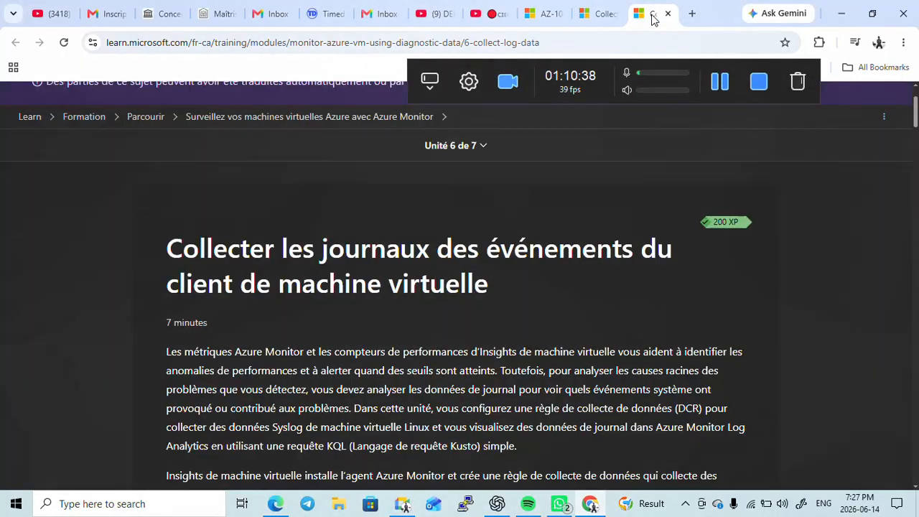
{"action": "mouse_move", "coordinate": [917, 120]}
{"action": "left_mouse_down"}
{"action": "mouse_move", "coordinate": [916, 170]}
{"action": "mouse_move", "coordinate": [907, 121]}
{"action": "left_mouse_up"}
{"action": "scroll", "coordinate": [903, 129], "scroll_direction": "down", "scroll_amount": 20}
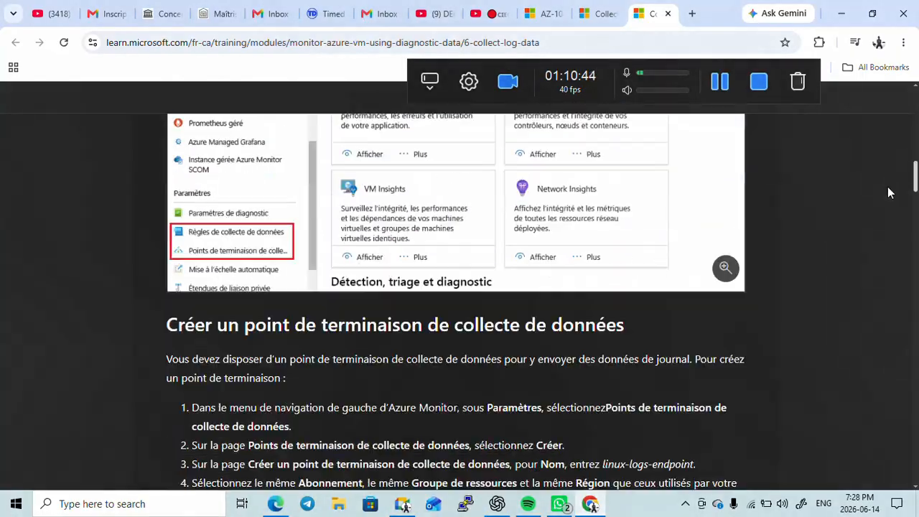
{"action": "scroll", "coordinate": [879, 247], "scroll_direction": "down", "scroll_amount": 5}
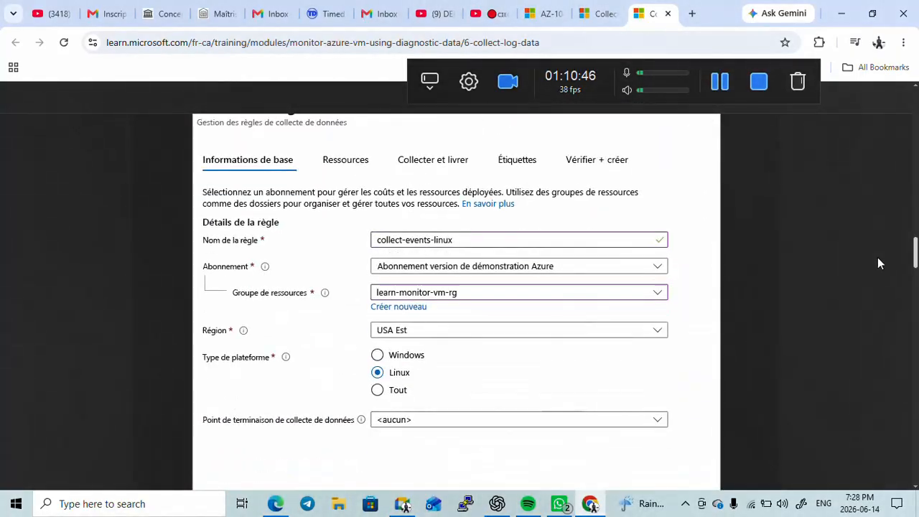
{"action": "scroll", "coordinate": [876, 273], "scroll_direction": "down", "scroll_amount": 8}
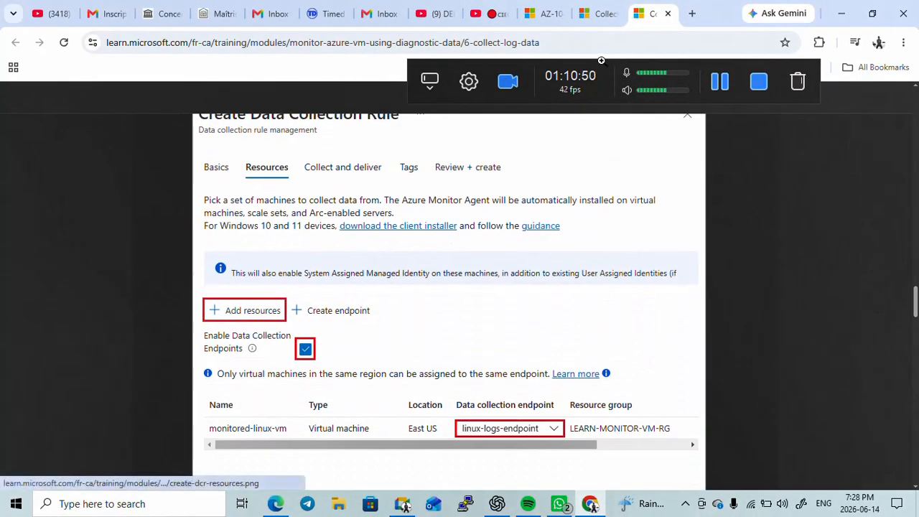
Return to unit 5's "Activez les insights de machine virtuelle" instructions, and switch to the Google Meet presentation.
{"action": "left_click", "coordinate": [600, 13]}
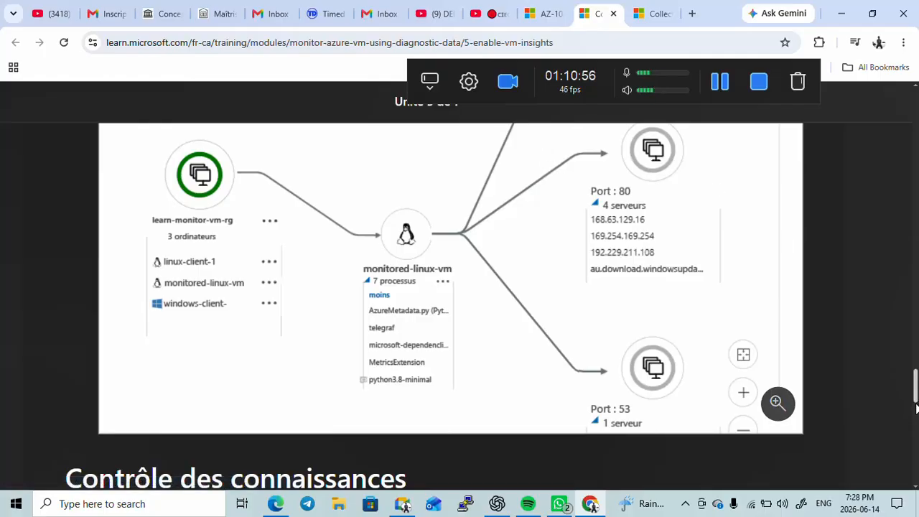
{"action": "left_click_drag", "start_coordinate": [915, 382], "coordinate": [887, 182]}
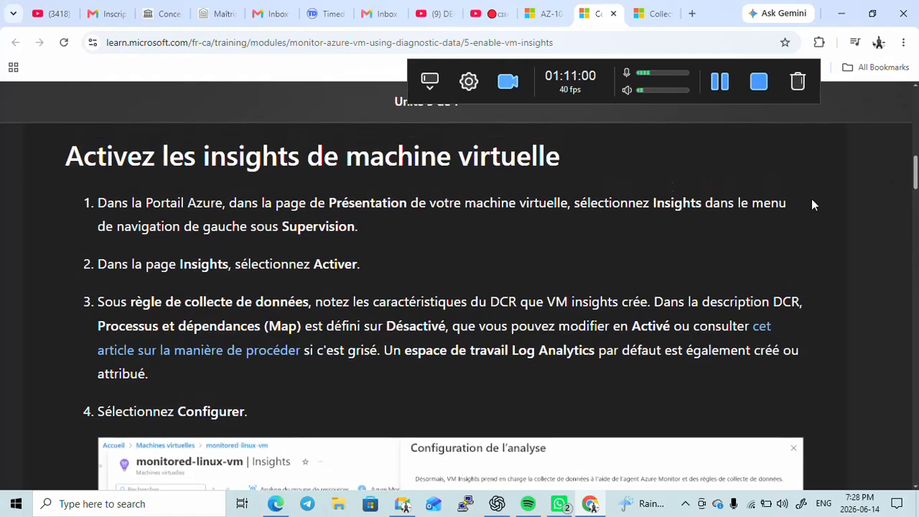
{"action": "left_click", "coordinate": [401, 505]}
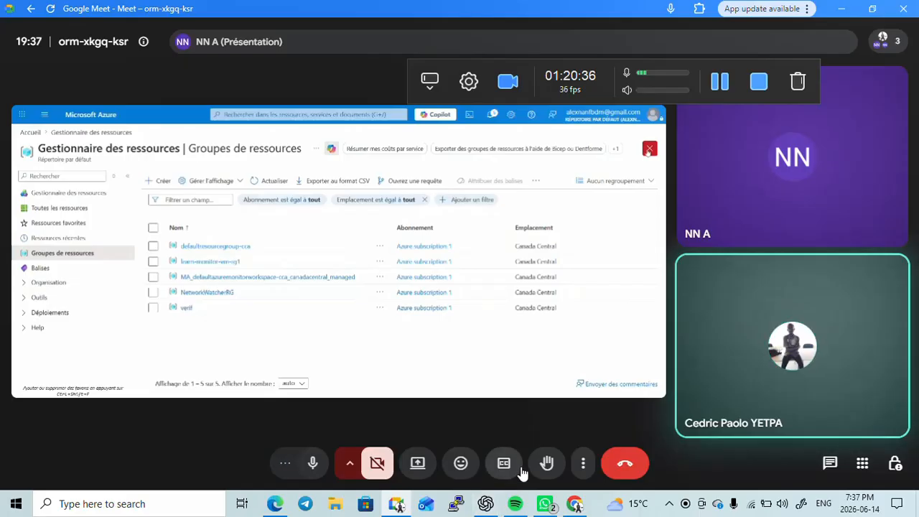
Reread the guide's step 5 in Chrome, and check it against the presenter's Monitorer page for monitored-linux-vm in Google Meet.
{"action": "left_click", "coordinate": [575, 505]}
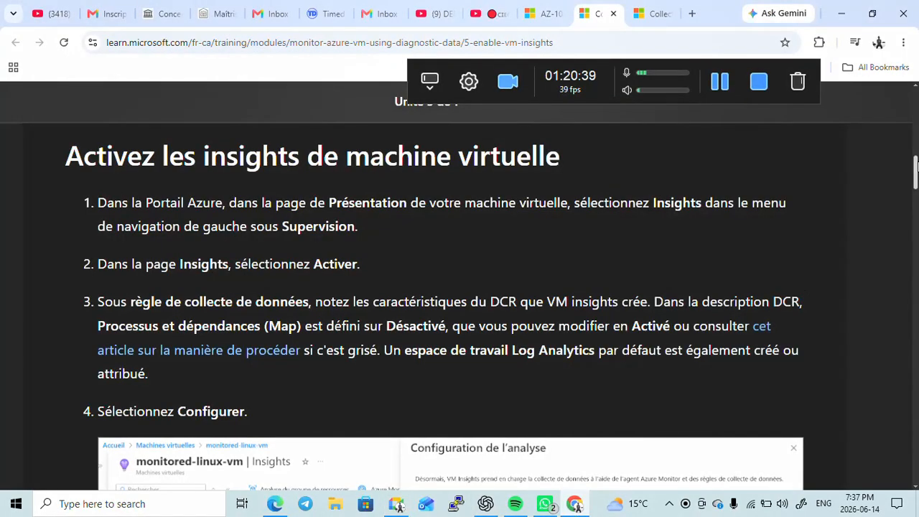
{"action": "scroll", "coordinate": [914, 152], "scroll_direction": "down", "scroll_amount": 3}
{"action": "left_click_drag", "start_coordinate": [916, 187], "coordinate": [916, 228]}
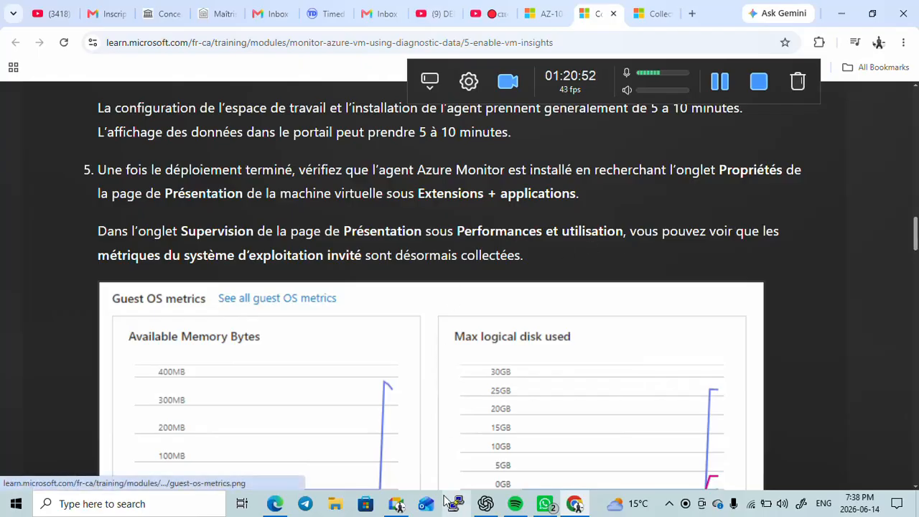
{"action": "left_click", "coordinate": [397, 507]}
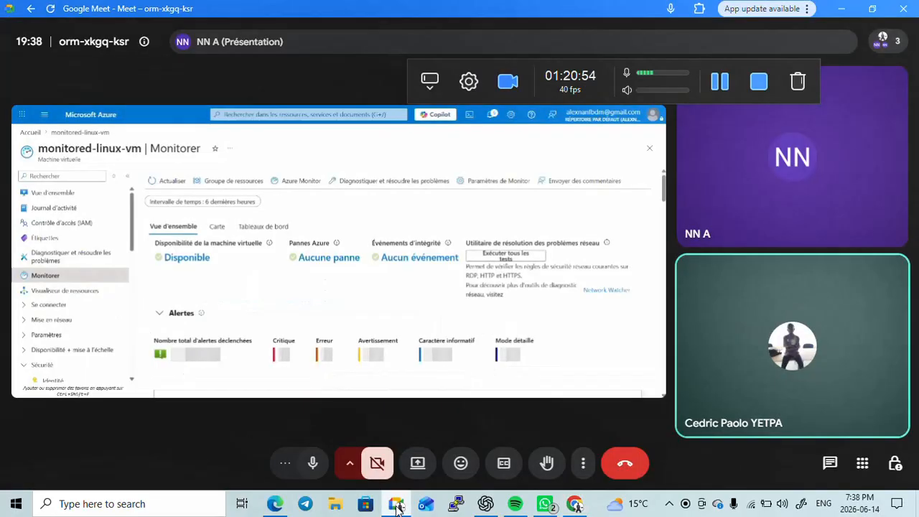
{"action": "left_click", "coordinate": [397, 507]}
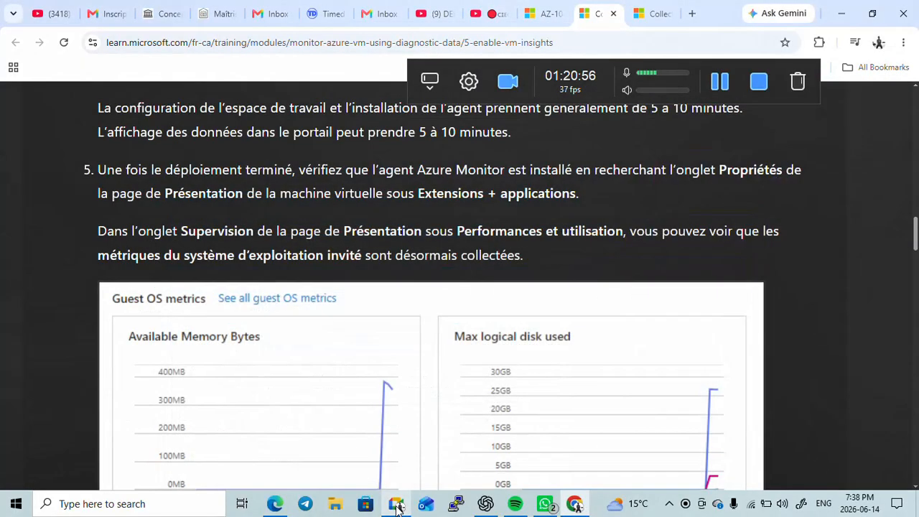
View the shared Applications + Extensions and "Configurez le monitoring" pages in Google Meet, going back to step 5 in Chrome after each.
{"action": "left_click", "coordinate": [397, 506]}
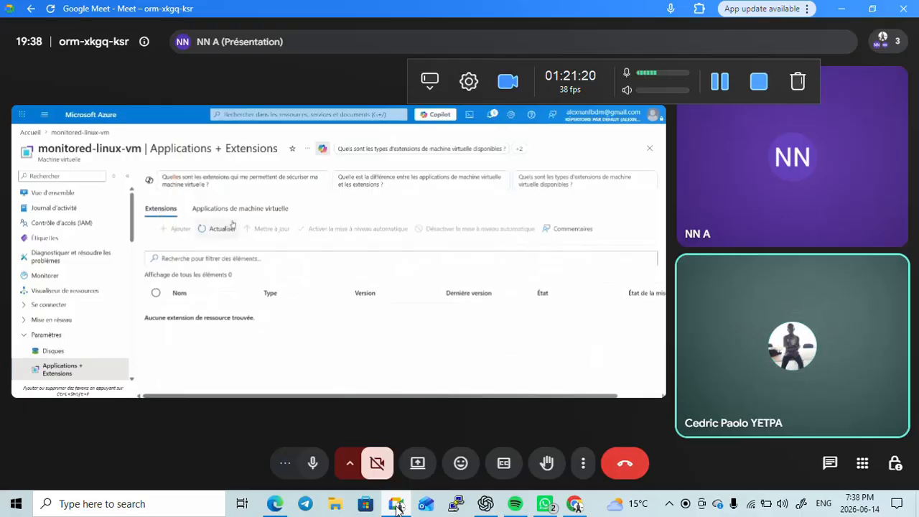
{"action": "left_click", "coordinate": [406, 506]}
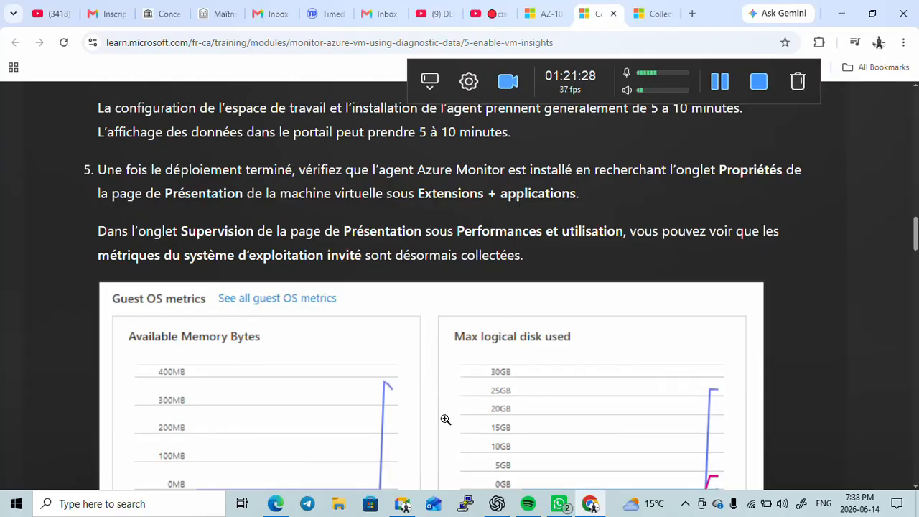
{"action": "left_click", "coordinate": [403, 506]}
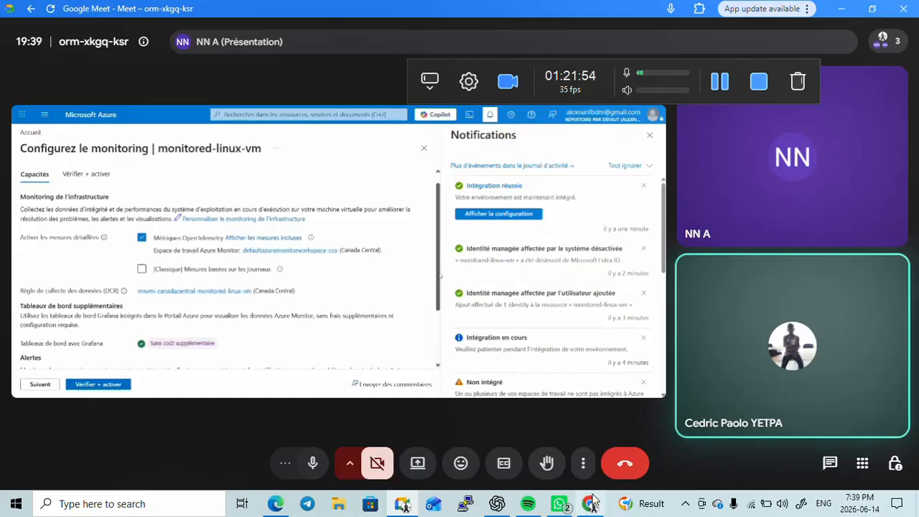
{"action": "left_click", "coordinate": [592, 504]}
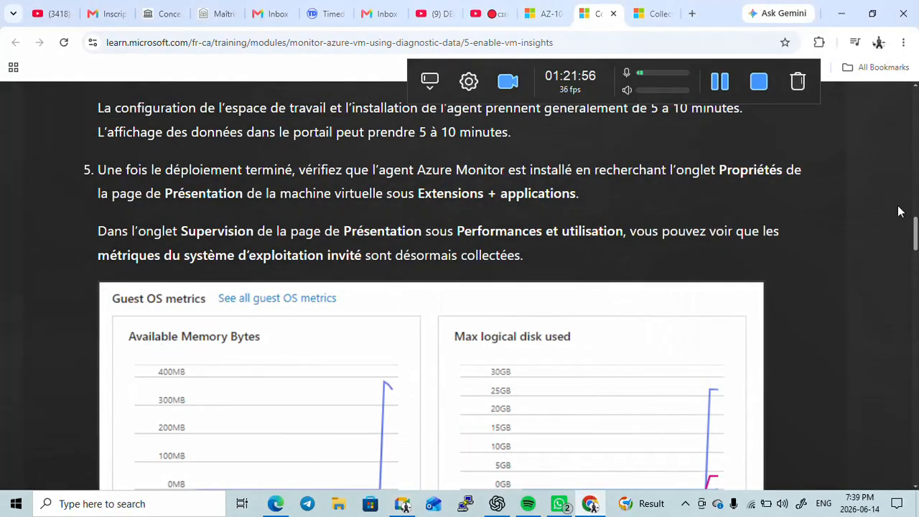
Examine the guide's Guest OS metrics charts in Chrome, and compare them with the presenter's shared Azure page in Google Meet.
{"action": "left_click_drag", "start_coordinate": [916, 224], "coordinate": [916, 234]}
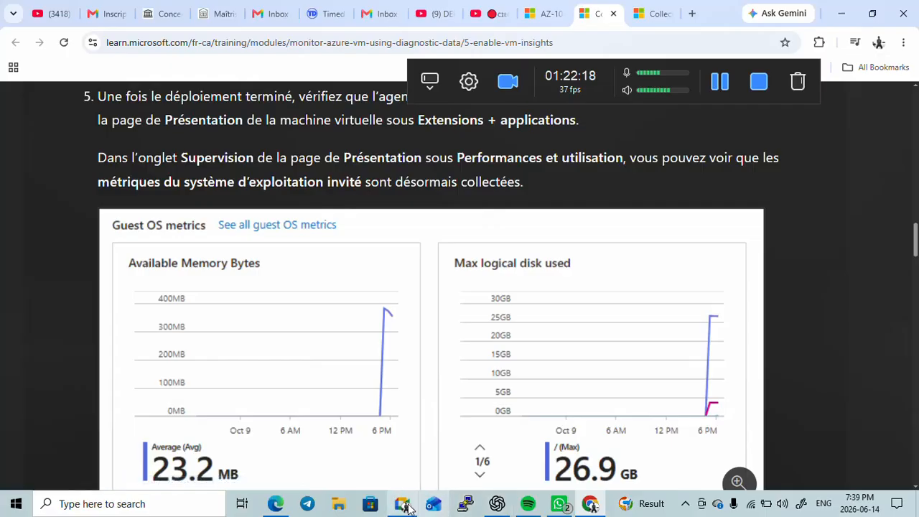
{"action": "left_click", "coordinate": [404, 505]}
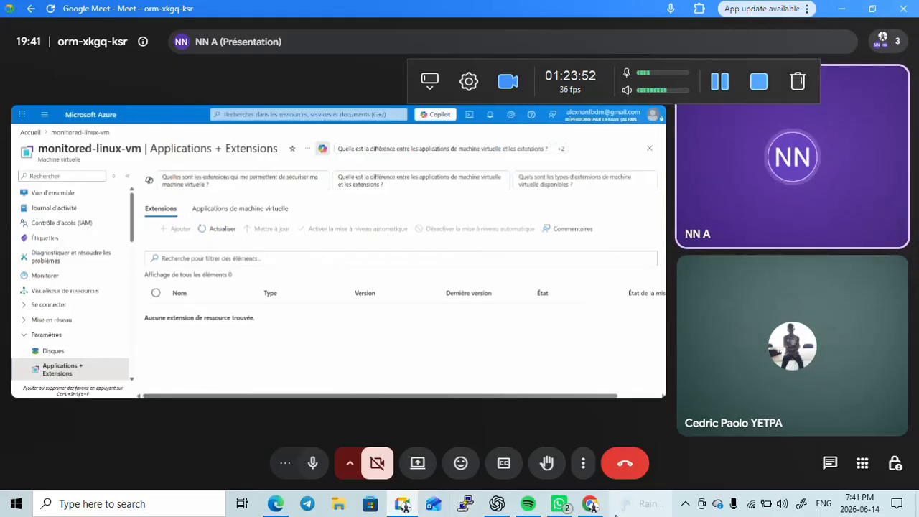
{"action": "left_click", "coordinate": [592, 505]}
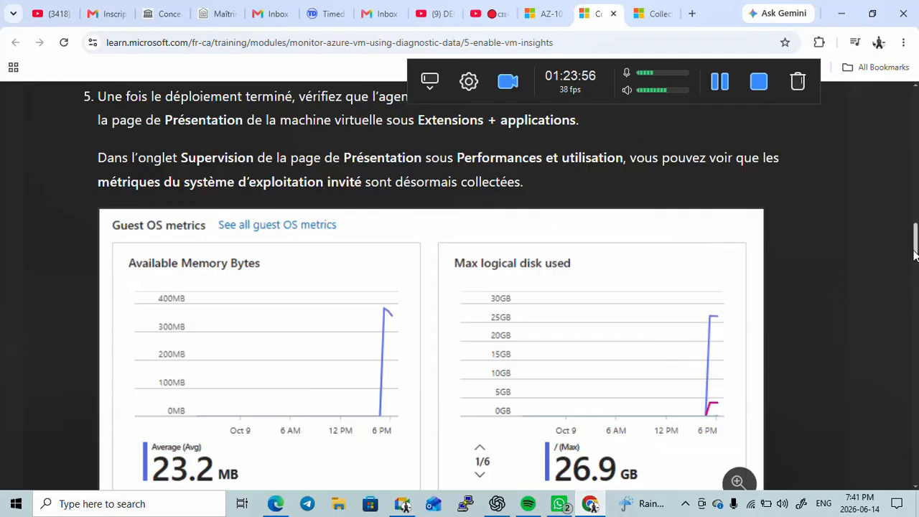
Read unit 5 from step 5 to "Afficher les informations de VM", view the presenter's Monitorer gallery in Google Meet, and return to Chrome.
{"action": "left_click_drag", "start_coordinate": [914, 255], "coordinate": [866, 247]}
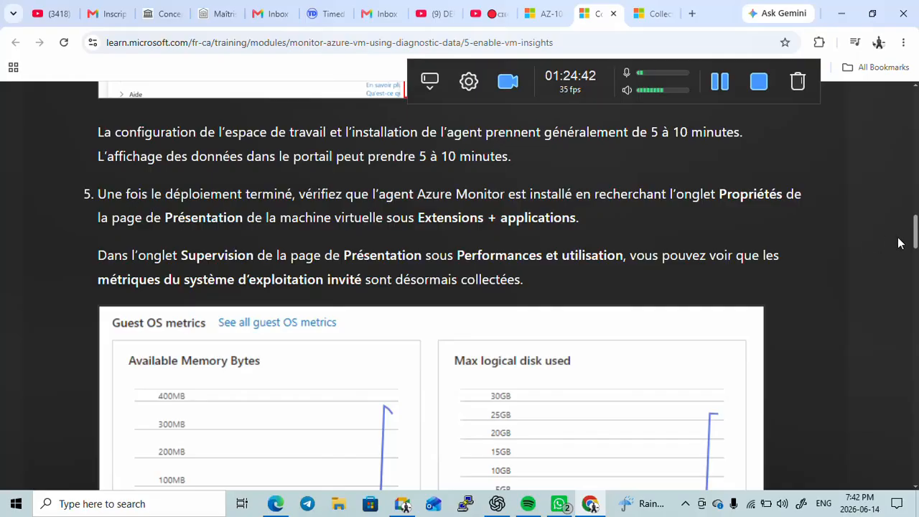
{"action": "left_click_drag", "start_coordinate": [917, 241], "coordinate": [917, 278]}
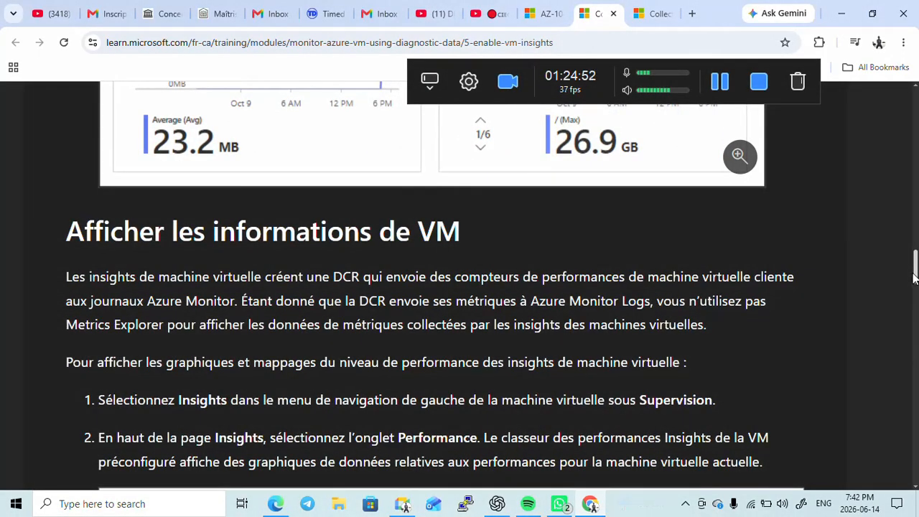
{"action": "left_click_drag", "start_coordinate": [915, 277], "coordinate": [912, 284]}
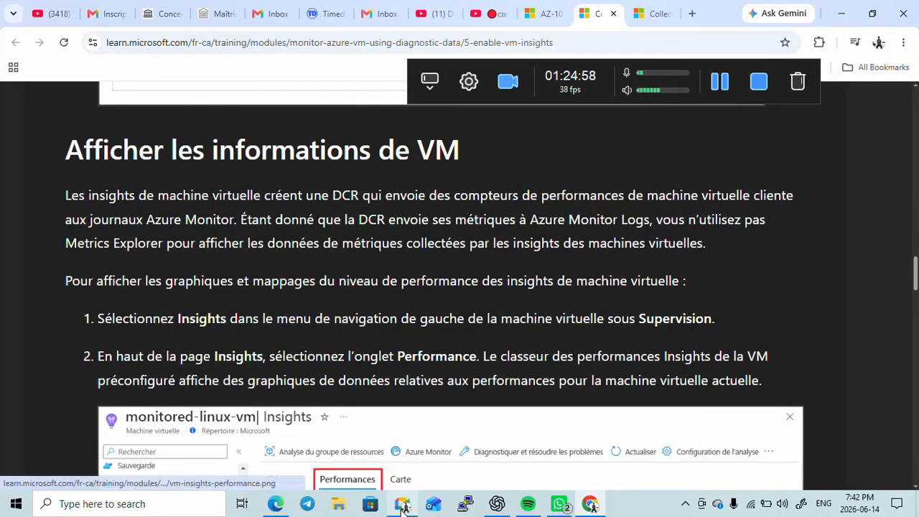
{"action": "left_click", "coordinate": [402, 505]}
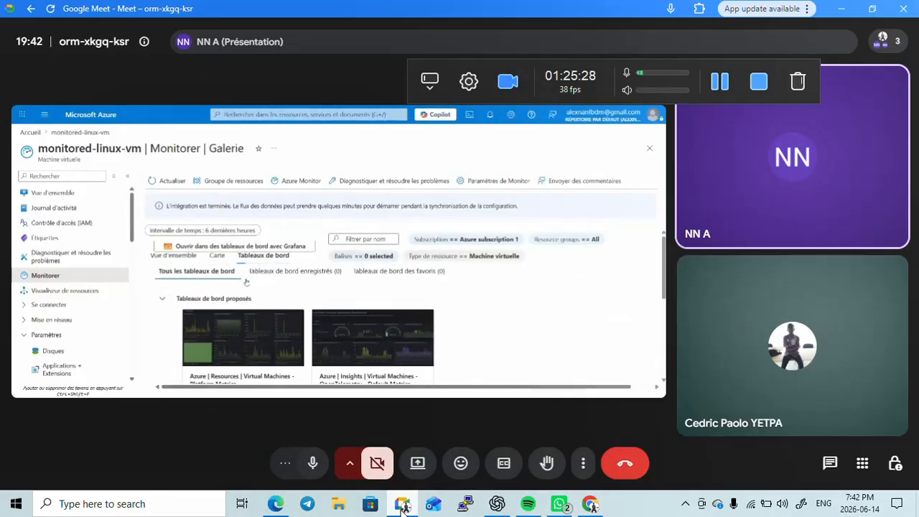
{"action": "left_click", "coordinate": [402, 505]}
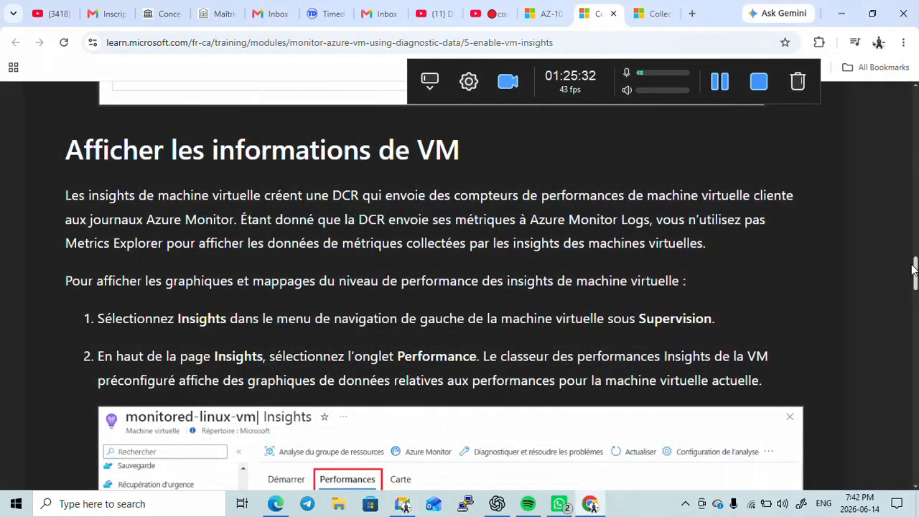
Revisit the guide's Guest OS metrics charts, check the shared "Surveillance | Machines virtuelles" page in Google Meet, and return to Chrome.
{"action": "left_click_drag", "start_coordinate": [916, 269], "coordinate": [914, 234]}
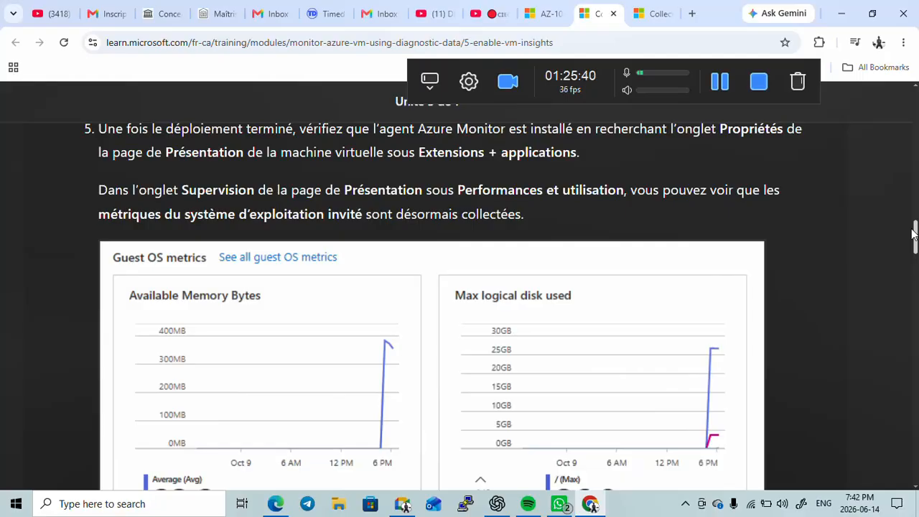
{"action": "left_click_drag", "start_coordinate": [914, 231], "coordinate": [914, 242]}
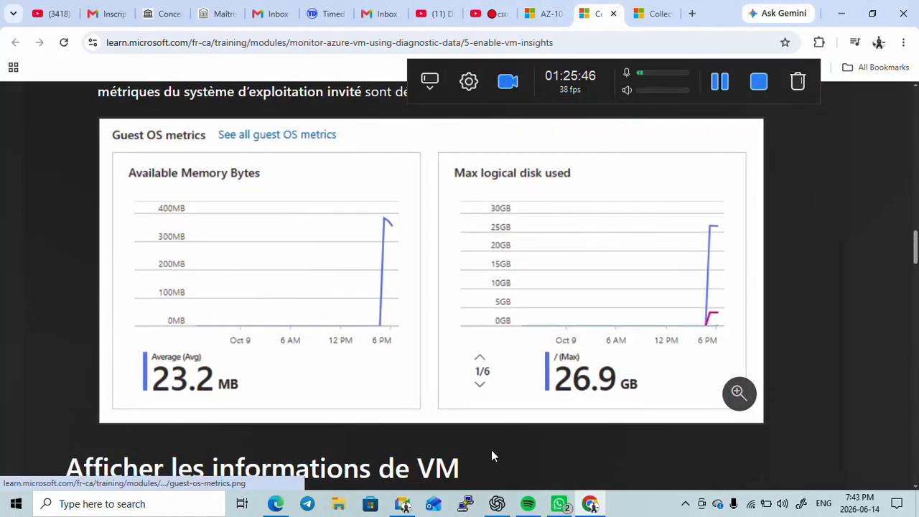
{"action": "mouse_move", "coordinate": [593, 507]}
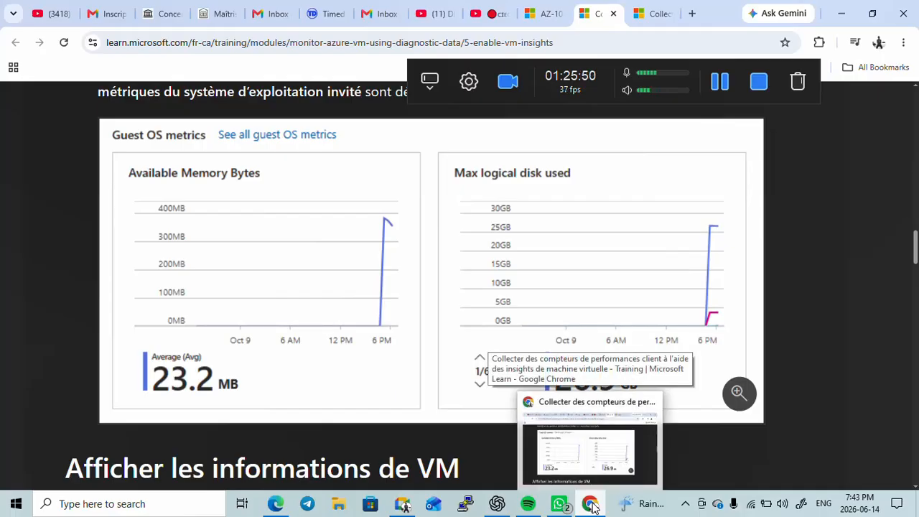
{"action": "left_click", "coordinate": [406, 508]}
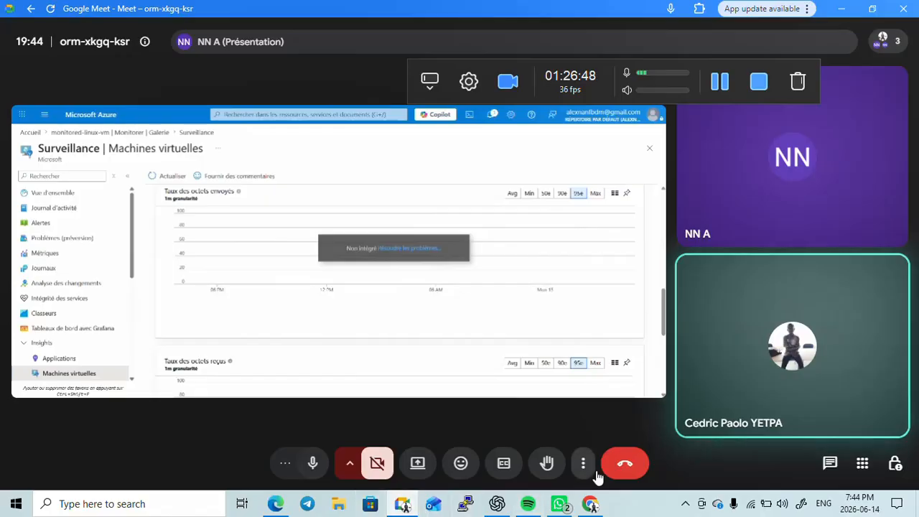
{"action": "left_click", "coordinate": [590, 506]}
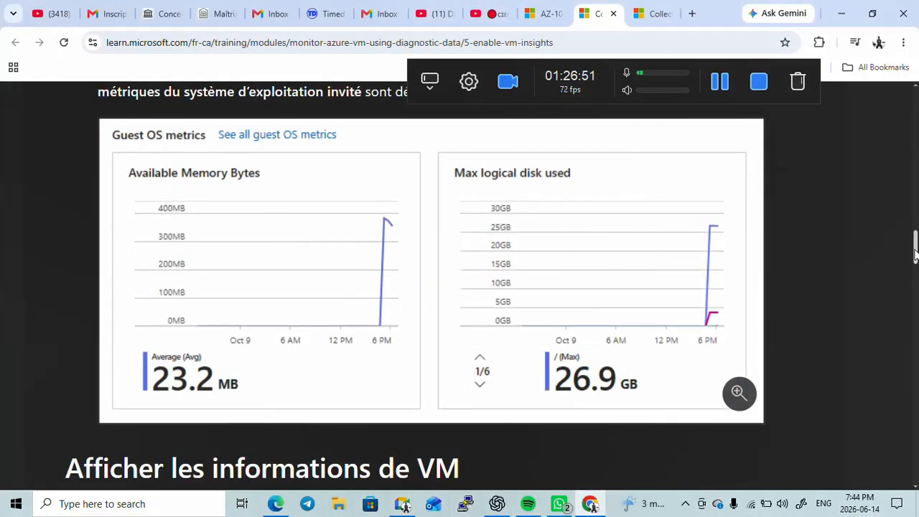
Read the guide's Insights Performance instructions in Chrome, and compare them with the presenter's Performances page in Google Meet.
{"action": "left_click_drag", "start_coordinate": [915, 255], "coordinate": [911, 298]}
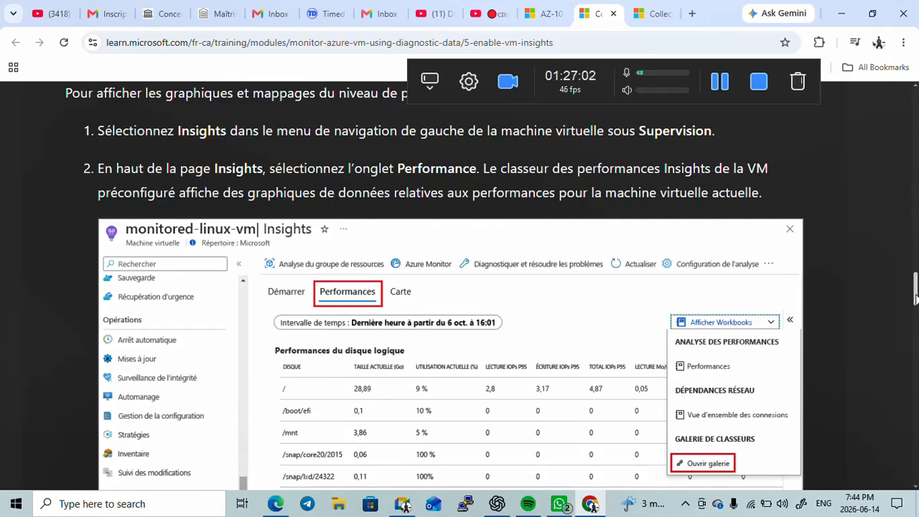
{"action": "left_click_drag", "start_coordinate": [915, 298], "coordinate": [868, 224]}
{"action": "scroll", "coordinate": [857, 265], "scroll_direction": "down", "scroll_amount": 10}
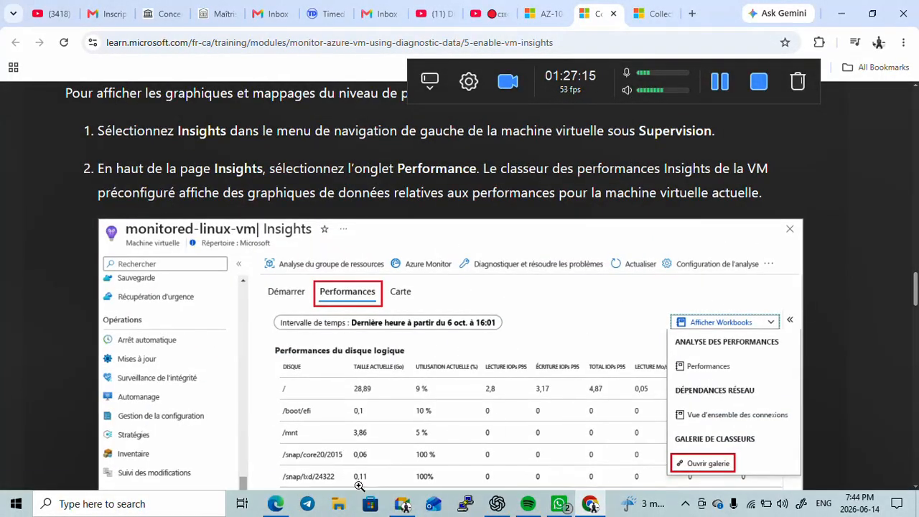
{"action": "left_click", "coordinate": [403, 503]}
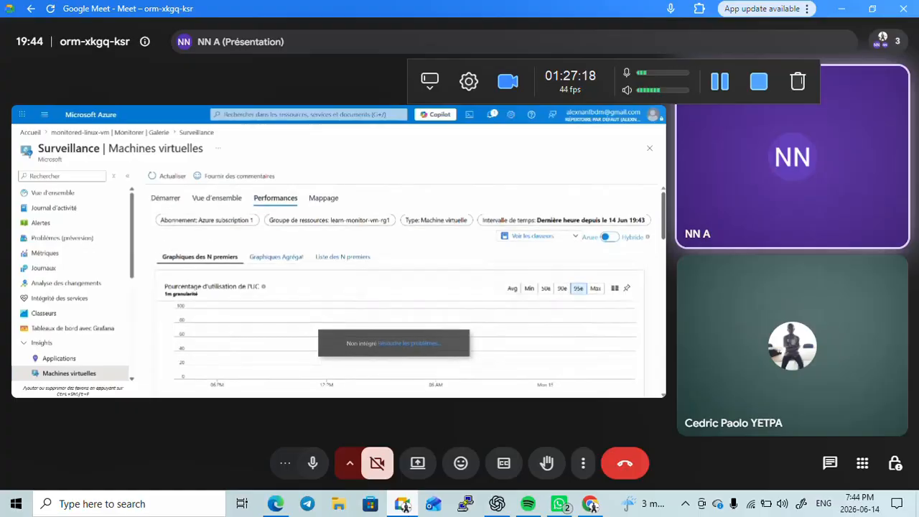
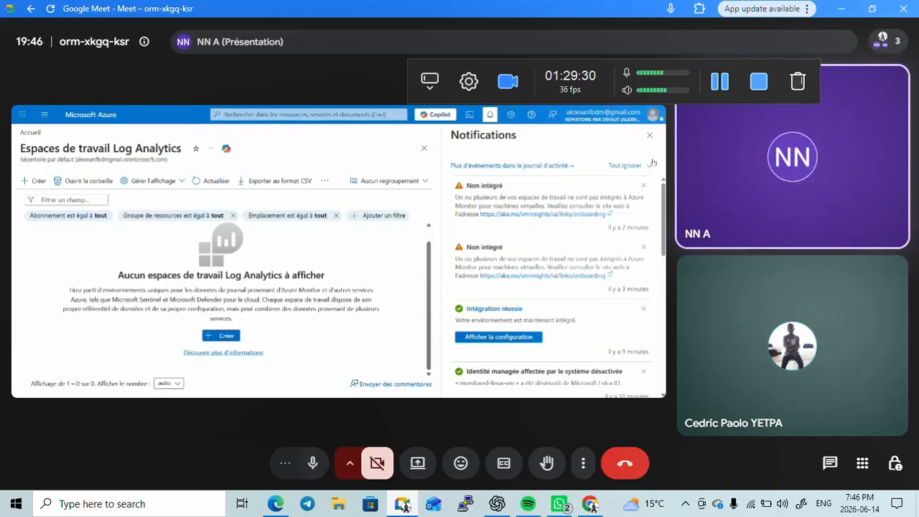
Follow the presenter's shared Log Analytics workspaces page and the performance diagnostics setup for monitored-linux-vm.
{"action": "left_click", "coordinate": [650, 135]}
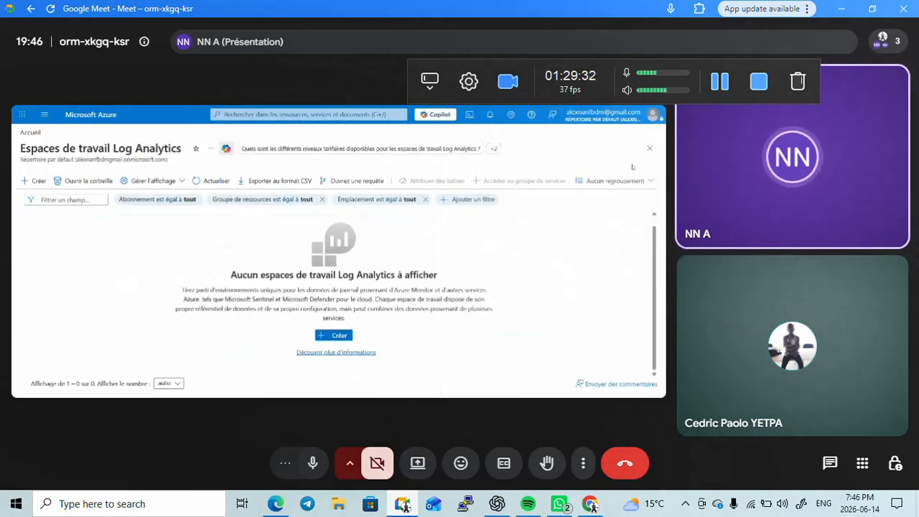
{"action": "left_click", "coordinate": [494, 150]}
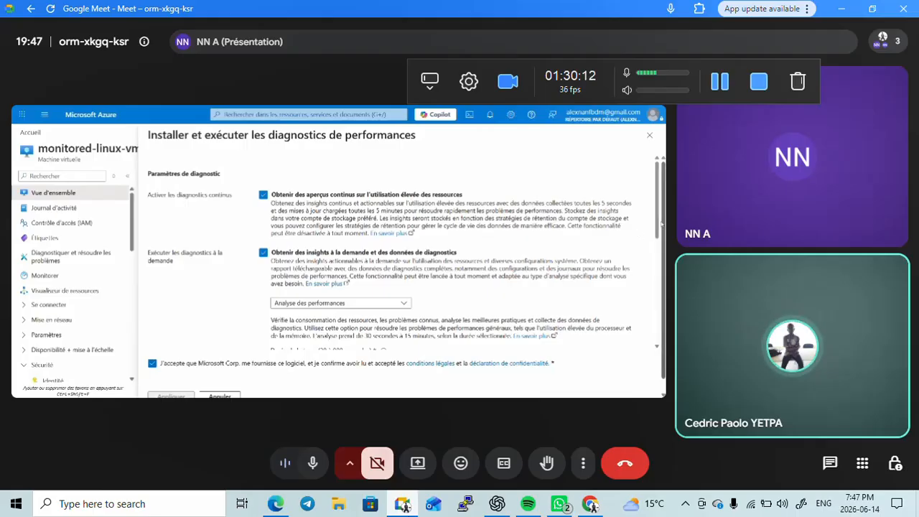
{"action": "scroll", "coordinate": [568, 276], "scroll_direction": "down", "scroll_amount": 1}
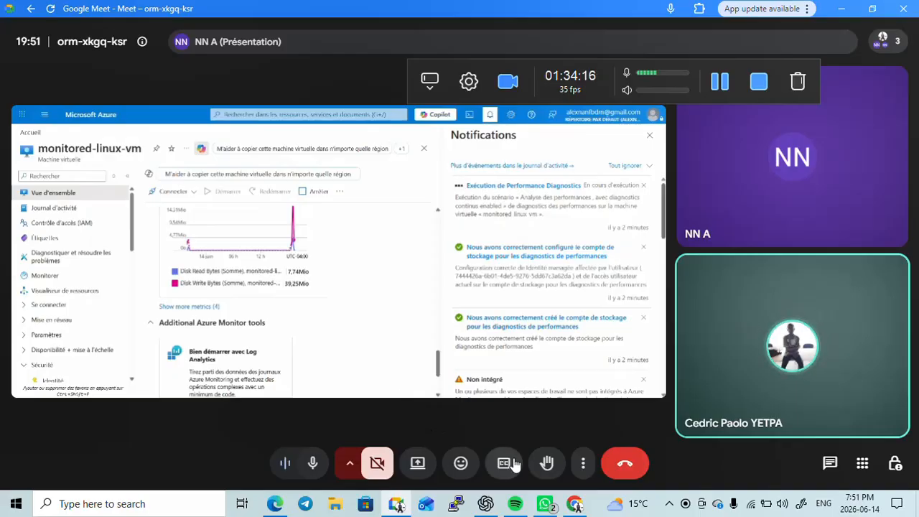
Present the Chrome window containing the Microsoft Learn unit in the Google Meet call.
{"action": "mouse_move", "coordinate": [487, 508]}
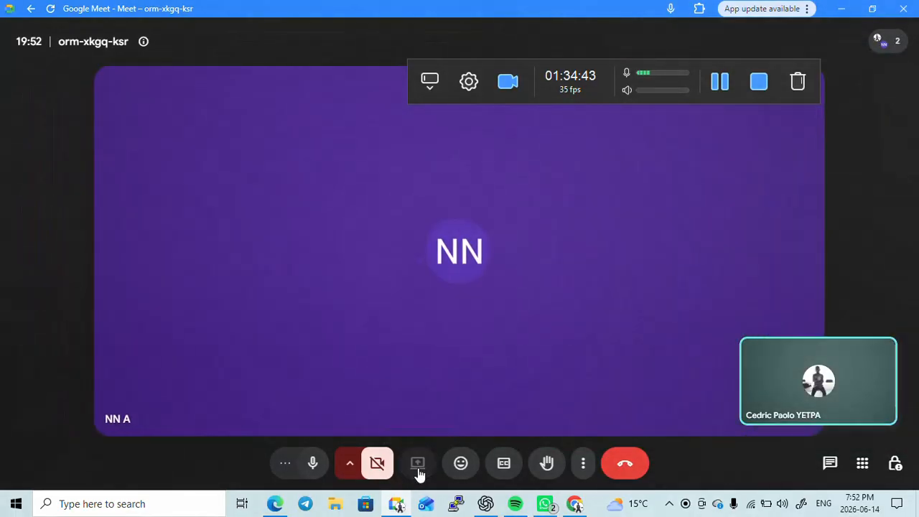
{"action": "left_click", "coordinate": [418, 464]}
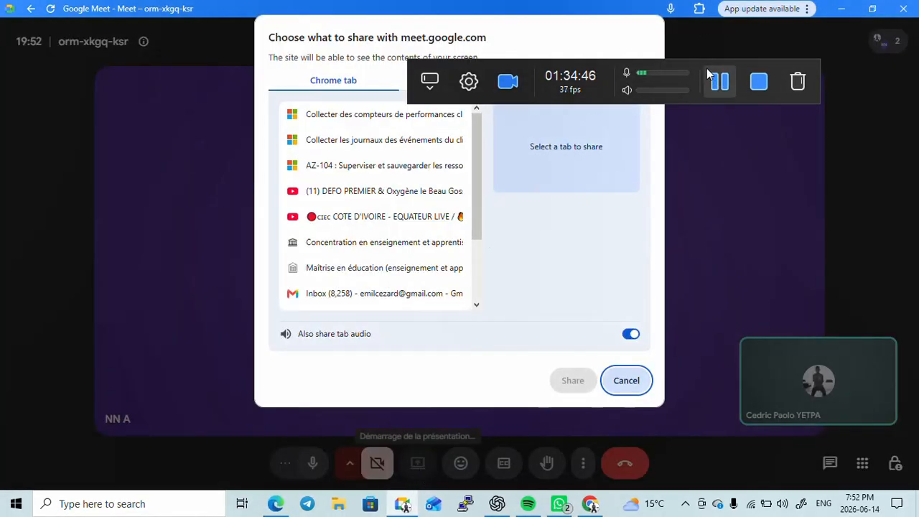
{"action": "left_click_drag", "start_coordinate": [676, 69], "coordinate": [810, 188]}
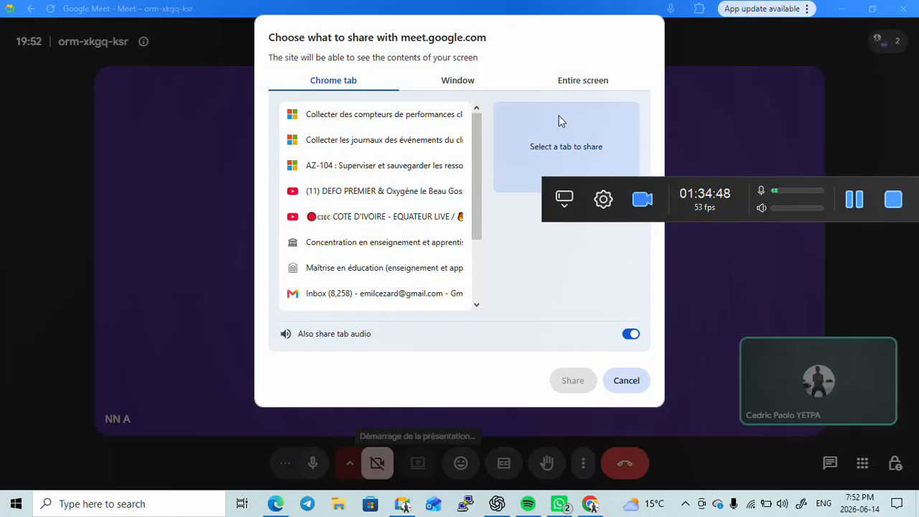
{"action": "left_click", "coordinate": [458, 82]}
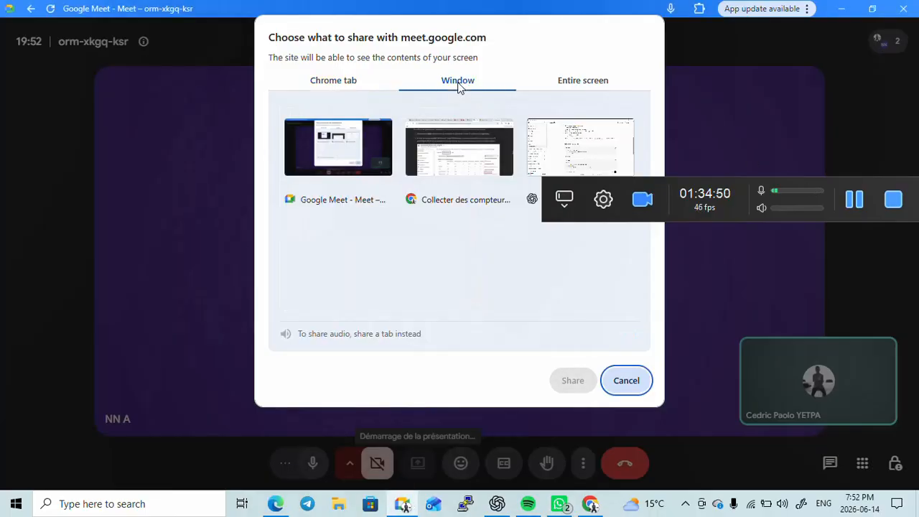
{"action": "left_click", "coordinate": [452, 154]}
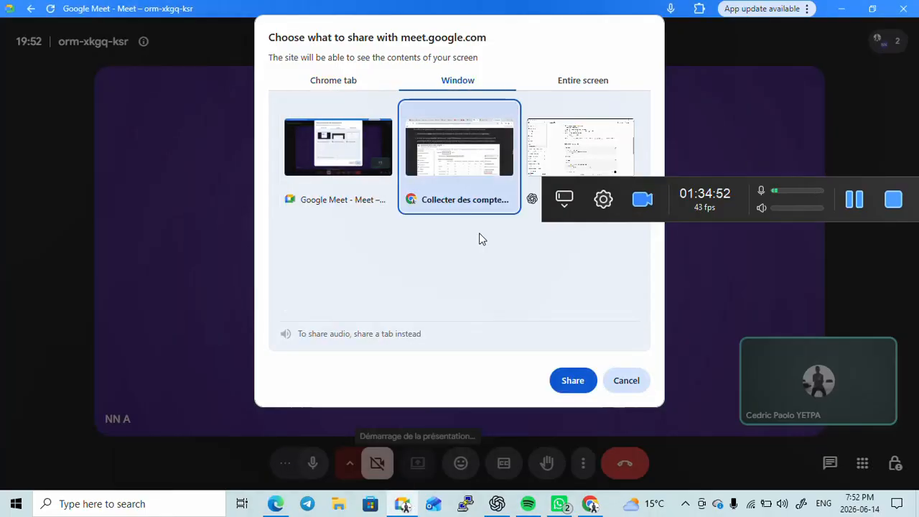
{"action": "left_click", "coordinate": [573, 381]}
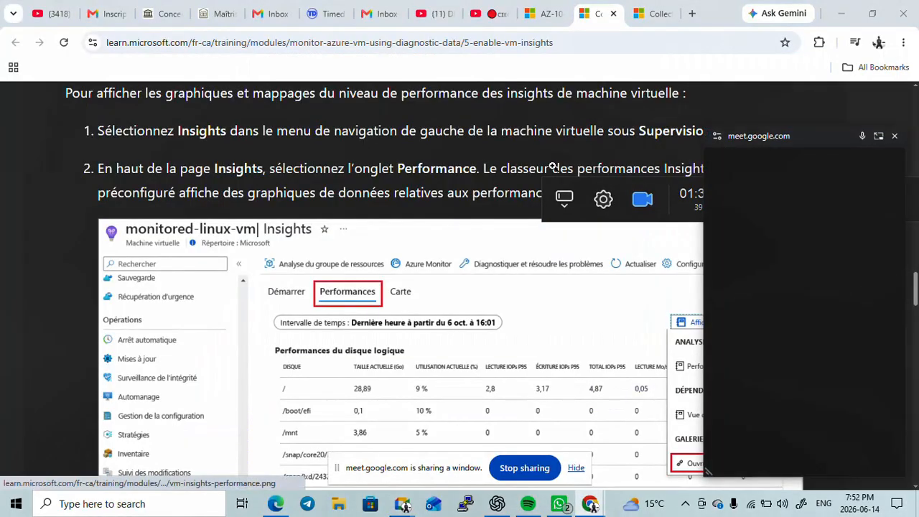
Search Google for "tutorial dojo" in a new Chrome tab, and open the Tutorials Dojo site's course shop.
{"action": "left_click", "coordinate": [693, 13]}
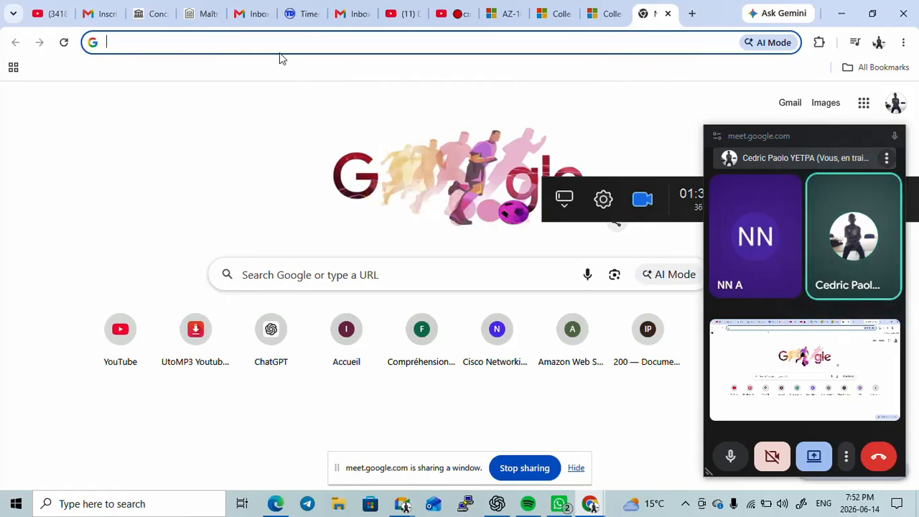
{"action": "type", "text": "Tu"}
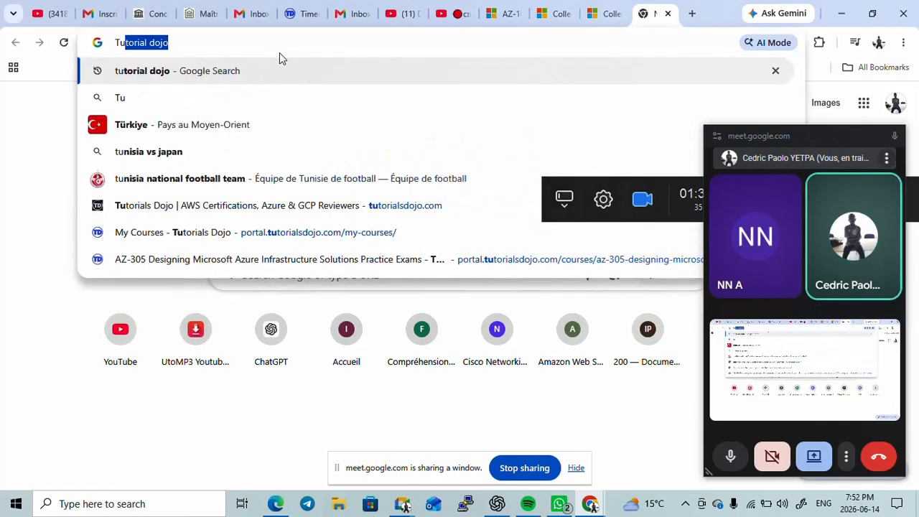
{"action": "key", "text": "Return"}
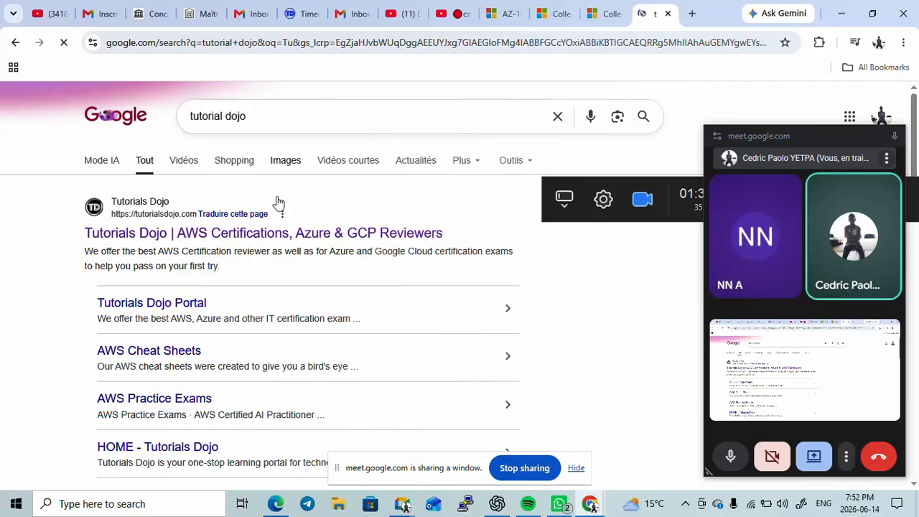
{"action": "left_click", "coordinate": [252, 237]}
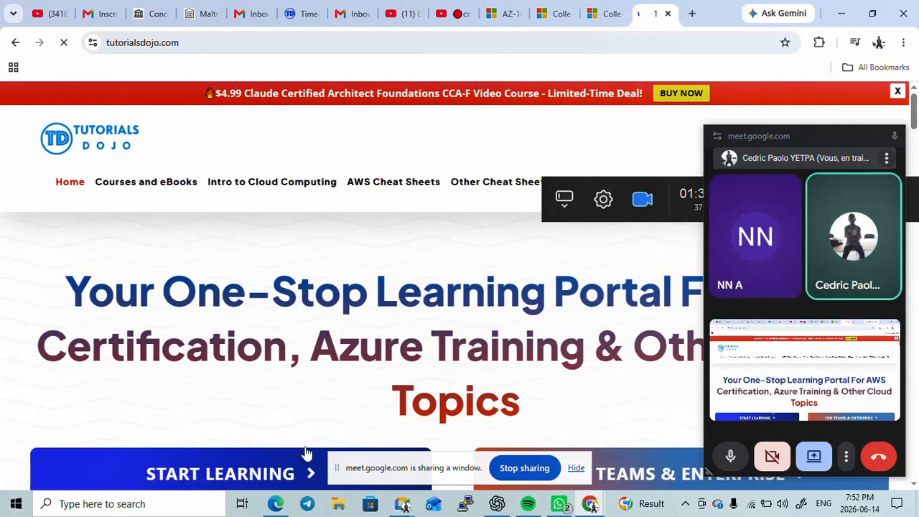
{"action": "left_click", "coordinate": [287, 480]}
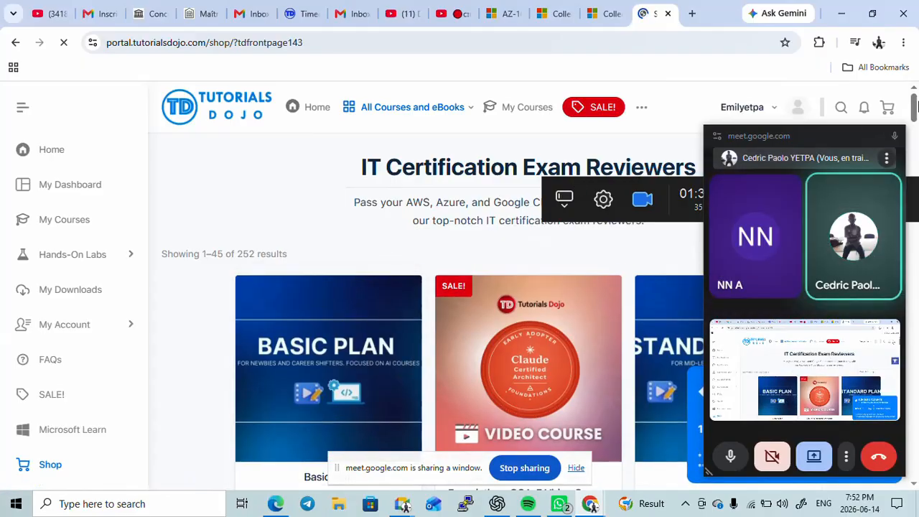
Browse the Tutorials Dojo shop with the floating Meet window moved aside, and search the portal for "az-104".
{"action": "left_click_drag", "start_coordinate": [913, 107], "coordinate": [914, 136]}
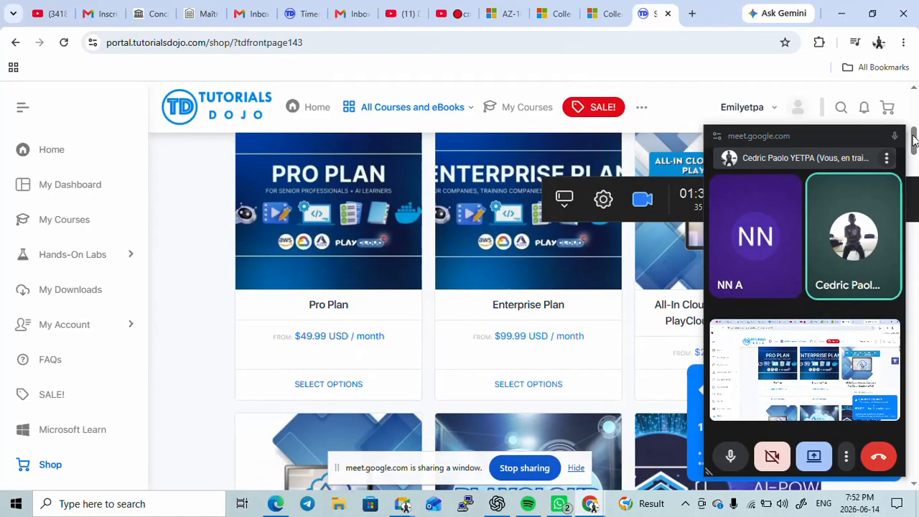
{"action": "left_click_drag", "start_coordinate": [841, 132], "coordinate": [87, 99]}
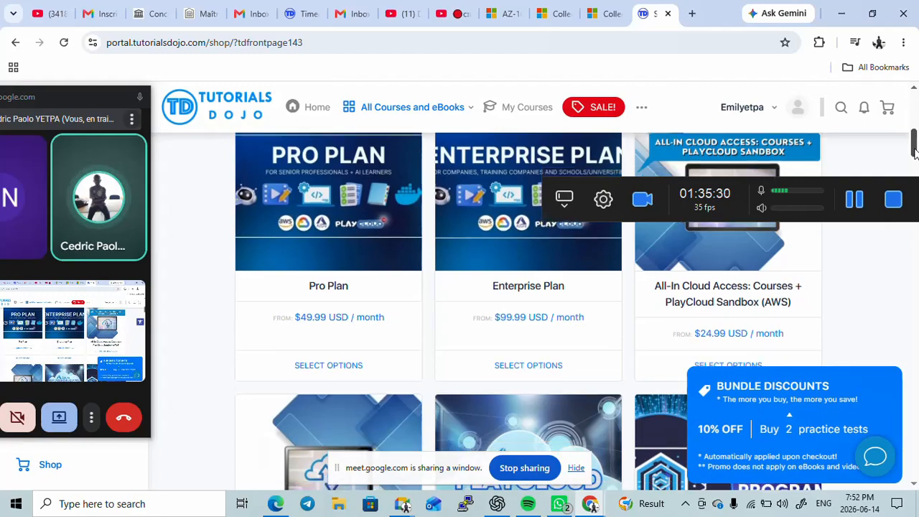
{"action": "left_click_drag", "start_coordinate": [915, 149], "coordinate": [915, 161]}
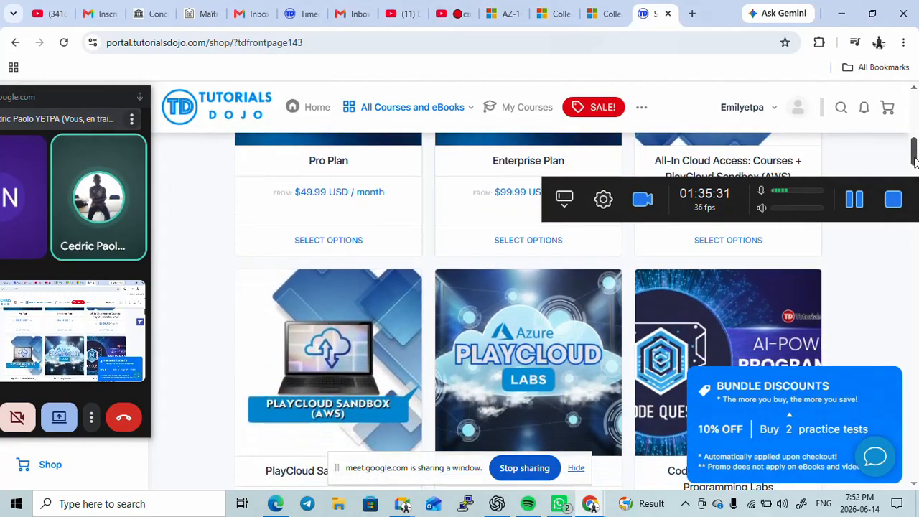
{"action": "left_click", "coordinate": [841, 108]}
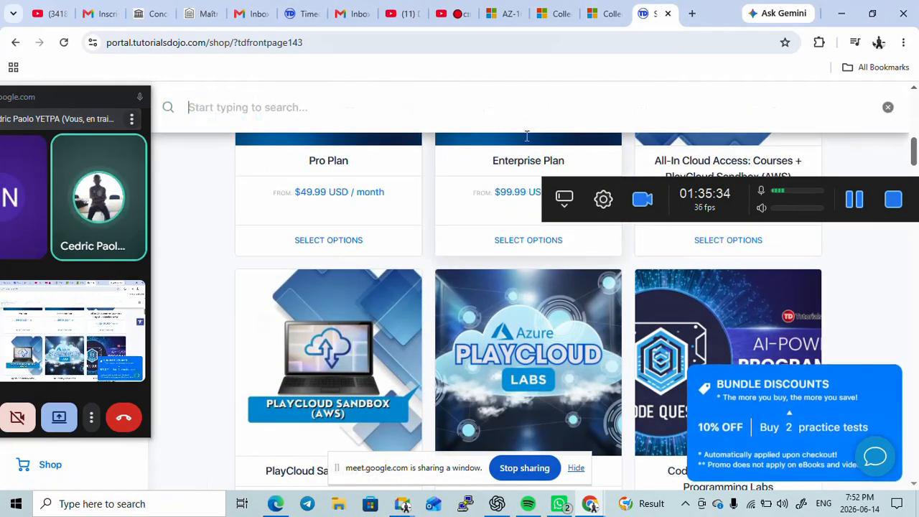
{"action": "type", "text": "az"}
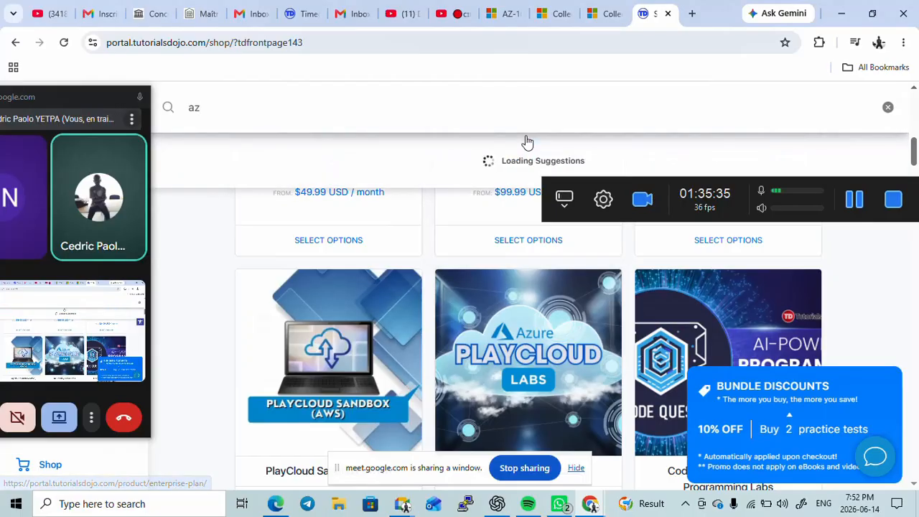
{"action": "type", "text": "-10"}
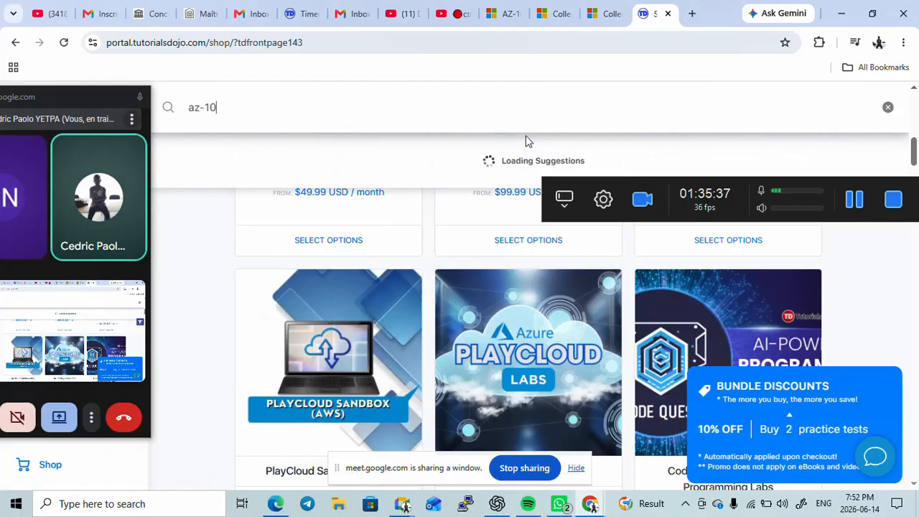
{"action": "type", "text": "4"}
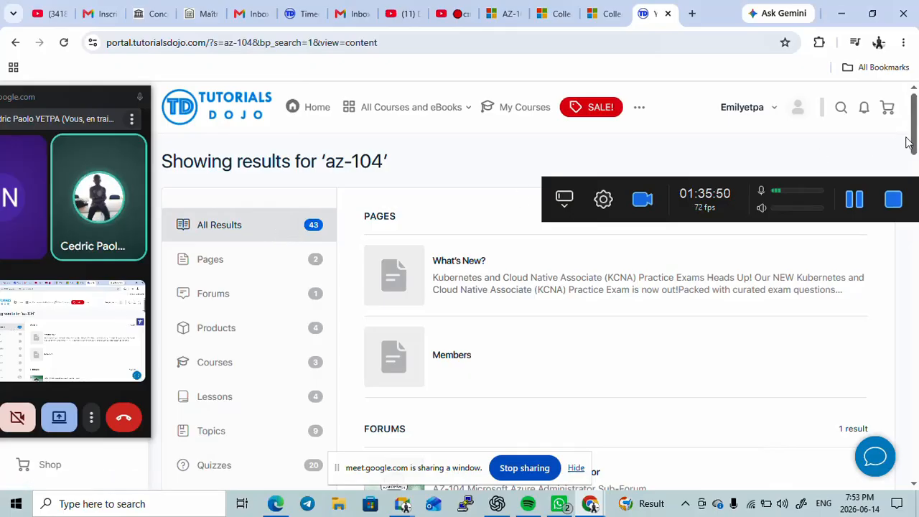
Open the "FREE AZ-104 Microsoft Azure Administrator Practice Exams – Sampler" product and review its description down to the recommended products.
{"action": "left_click_drag", "start_coordinate": [907, 138], "coordinate": [907, 174]}
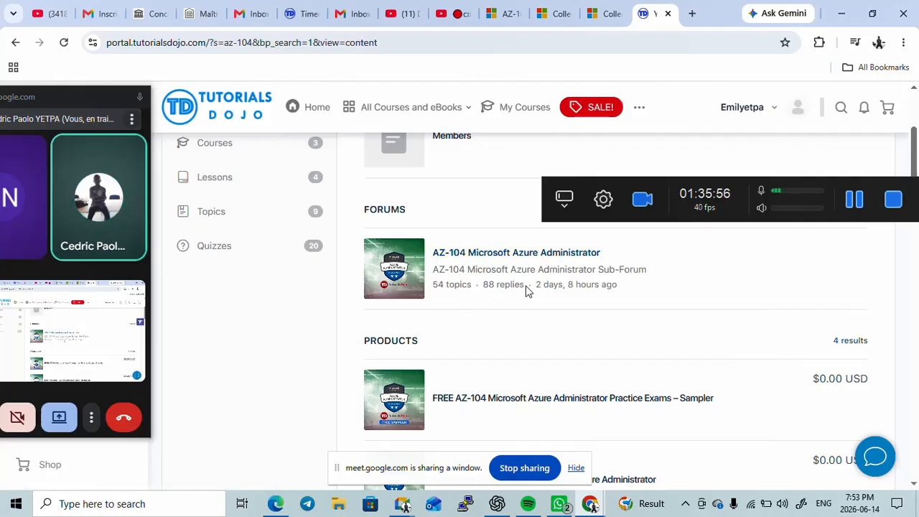
{"action": "left_click", "coordinate": [553, 399]}
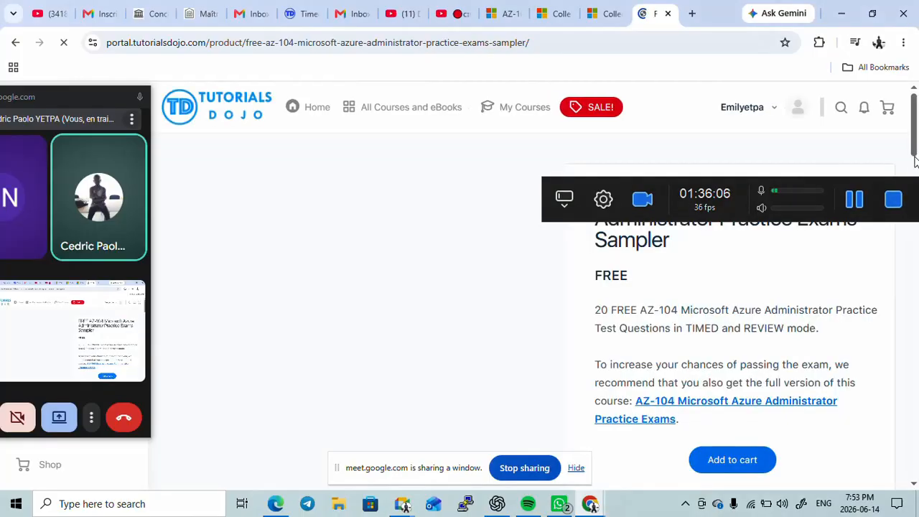
{"action": "scroll", "coordinate": [915, 158], "scroll_direction": "down", "scroll_amount": 10}
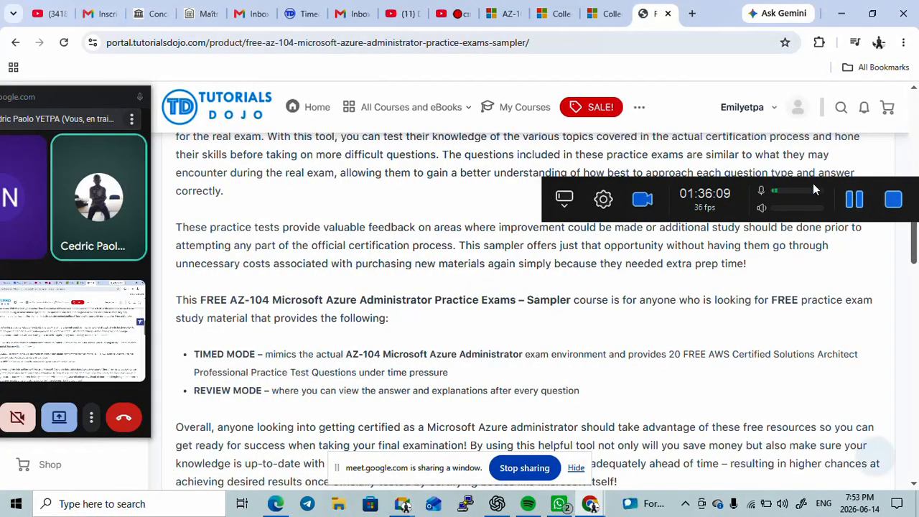
{"action": "left_click_drag", "start_coordinate": [813, 183], "coordinate": [478, 7]}
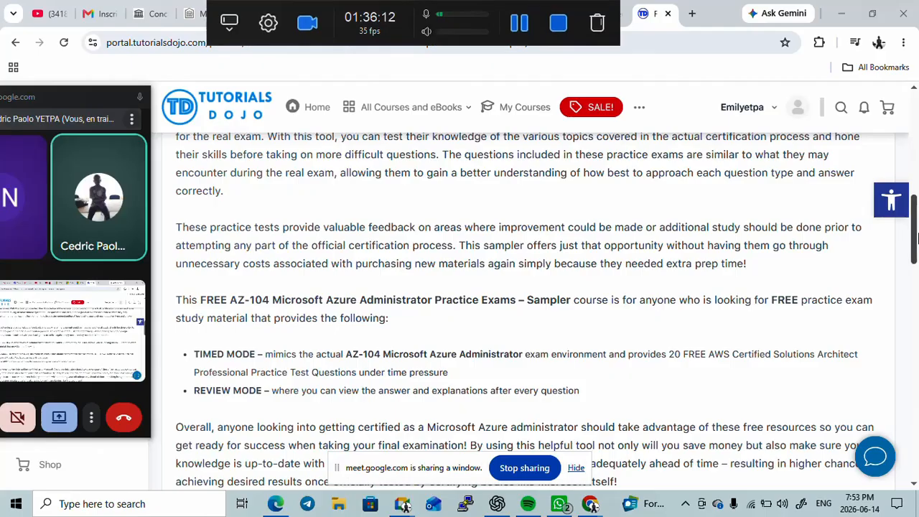
{"action": "left_click_drag", "start_coordinate": [915, 237], "coordinate": [909, 305]}
{"action": "scroll", "coordinate": [909, 305], "scroll_direction": "down", "scroll_amount": 1}
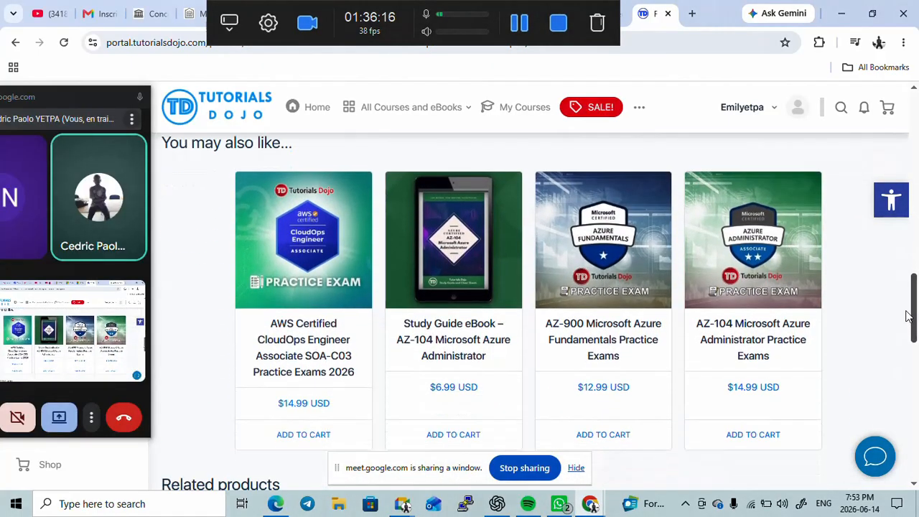
Open the recommended "AZ-104 Microsoft Azure Administrator Practice Exams" product and look over its price and description.
{"action": "left_click", "coordinate": [759, 293]}
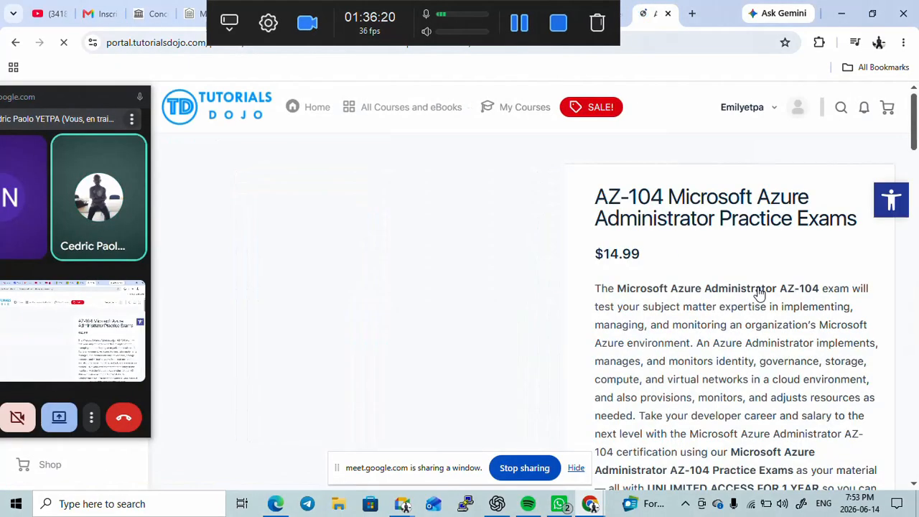
{"action": "left_click_drag", "start_coordinate": [914, 149], "coordinate": [855, 160]}
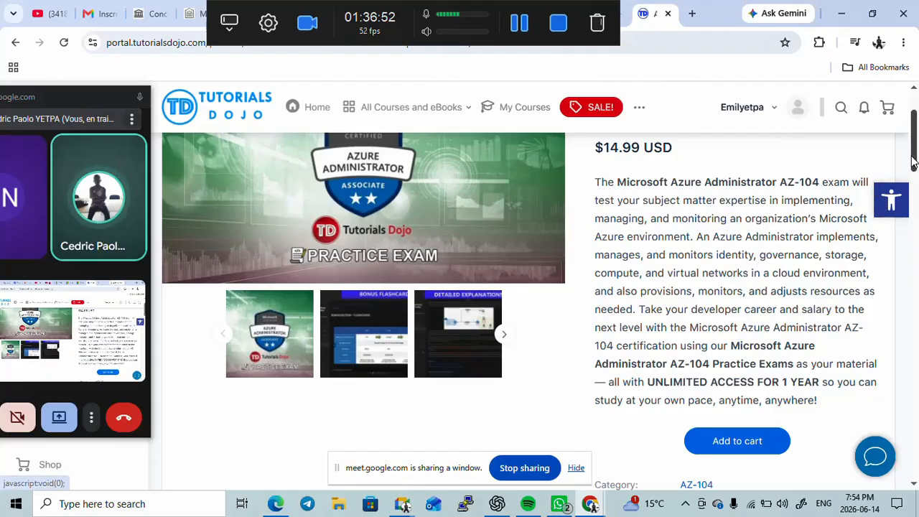
{"action": "scroll", "coordinate": [914, 149], "scroll_direction": "up", "scroll_amount": 1}
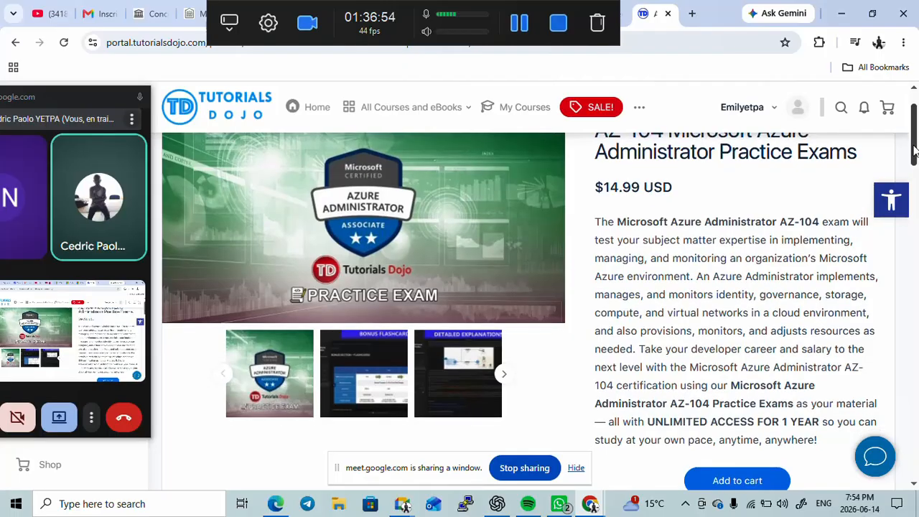
{"action": "left_click_drag", "start_coordinate": [914, 149], "coordinate": [907, 168]}
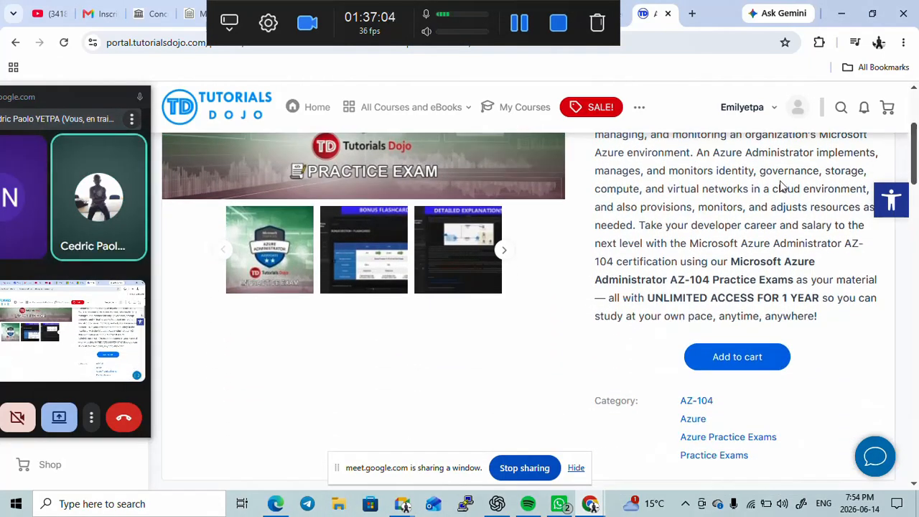
Browse the practice exam's preview images and display the "Hotspot Question Types" image in the main preview.
{"action": "left_click", "coordinate": [501, 255]}
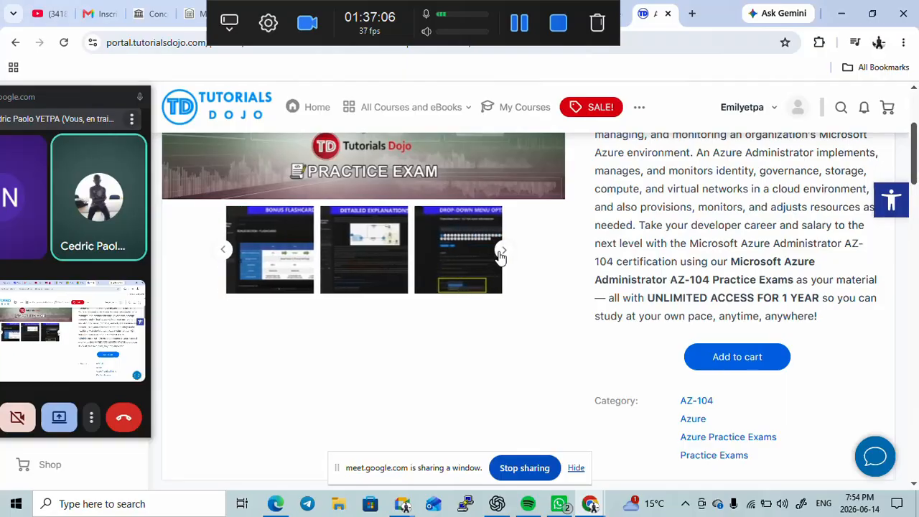
{"action": "left_click", "coordinate": [501, 255]}
{"action": "left_click", "coordinate": [500, 255]}
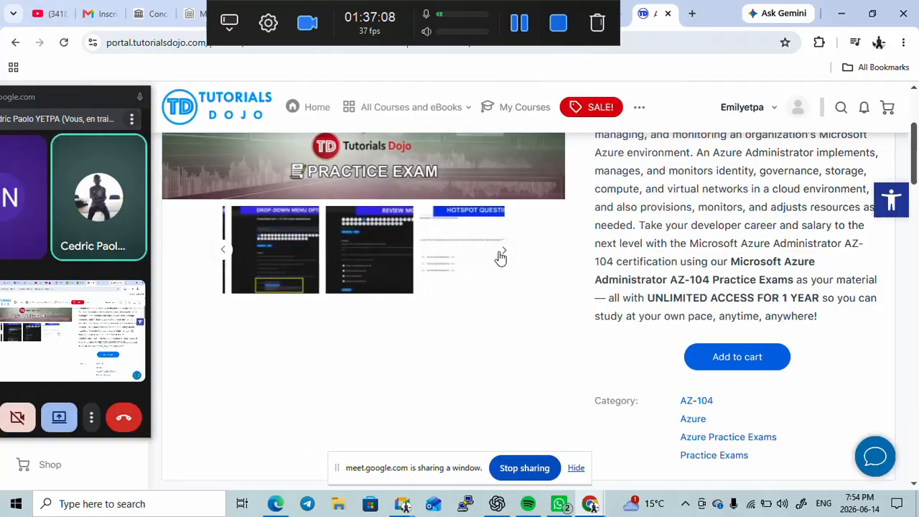
{"action": "left_click_drag", "start_coordinate": [915, 158], "coordinate": [915, 130]}
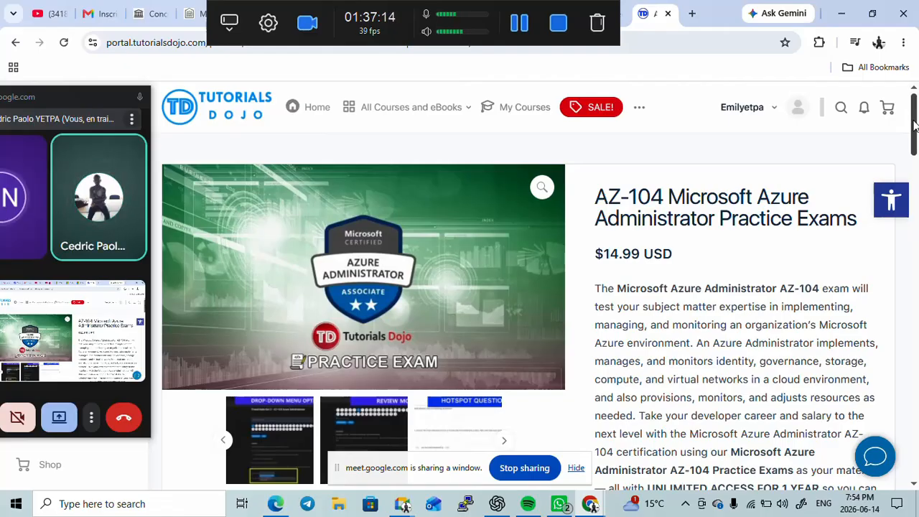
{"action": "left_click", "coordinate": [494, 431]}
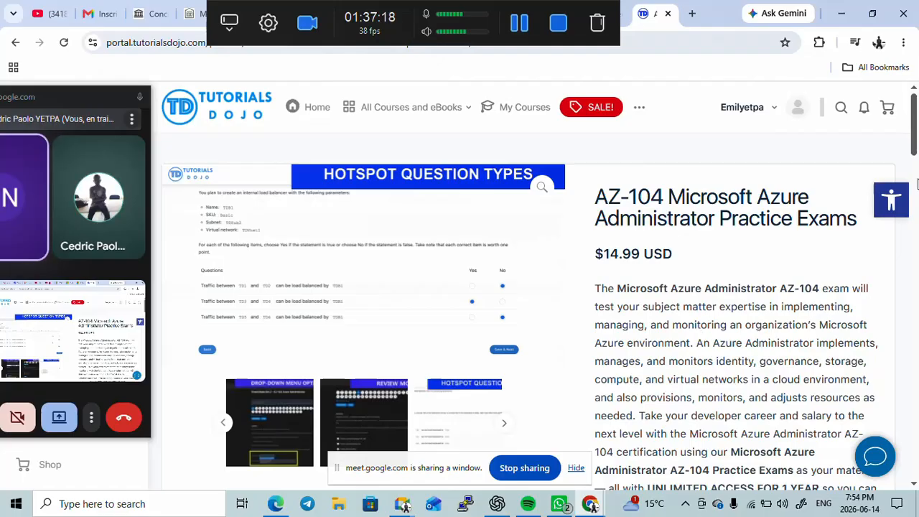
{"action": "left_click_drag", "start_coordinate": [916, 151], "coordinate": [883, 148]}
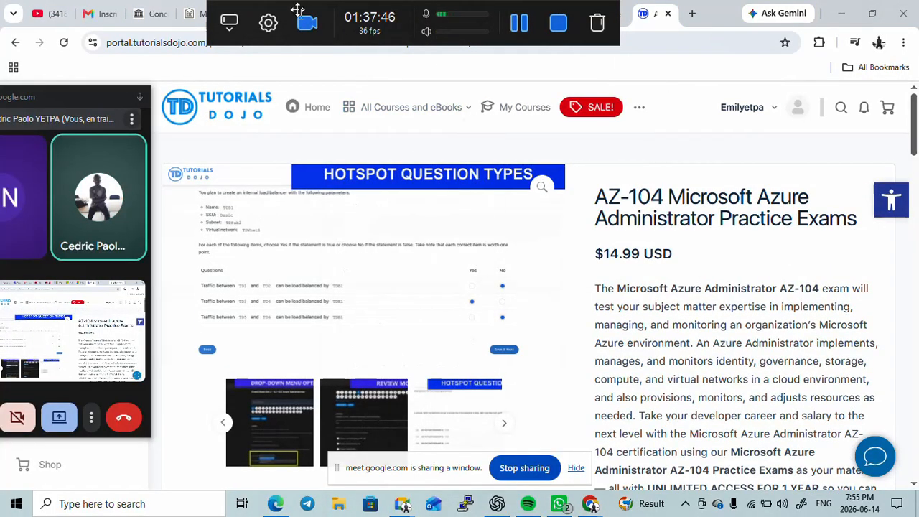
Copy the full web address of the AZ-104 practice exams product page, with the recorder bar moved out of the way.
{"action": "left_click_drag", "start_coordinate": [298, 10], "coordinate": [396, 179]}
{"action": "left_click", "coordinate": [530, 41]}
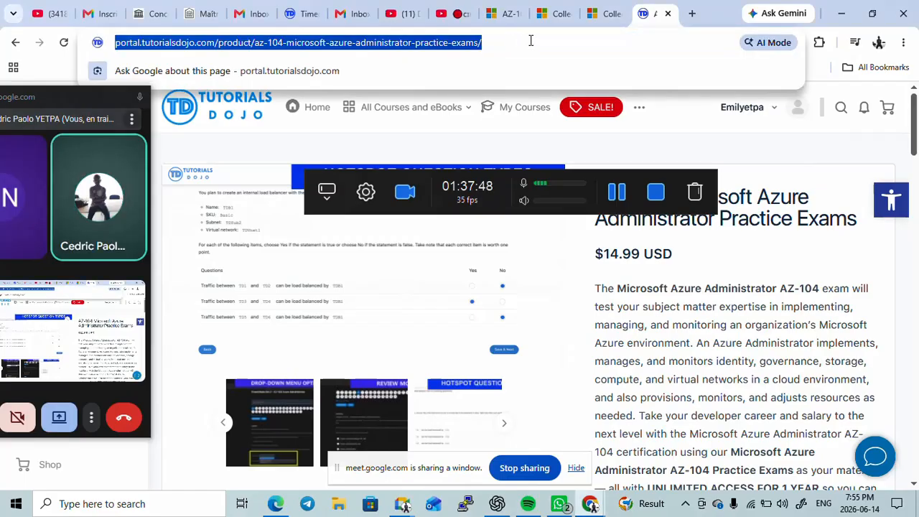
{"action": "left_click", "coordinate": [545, 37]}
{"action": "left_click_drag", "start_coordinate": [566, 39], "coordinate": [108, 43]}
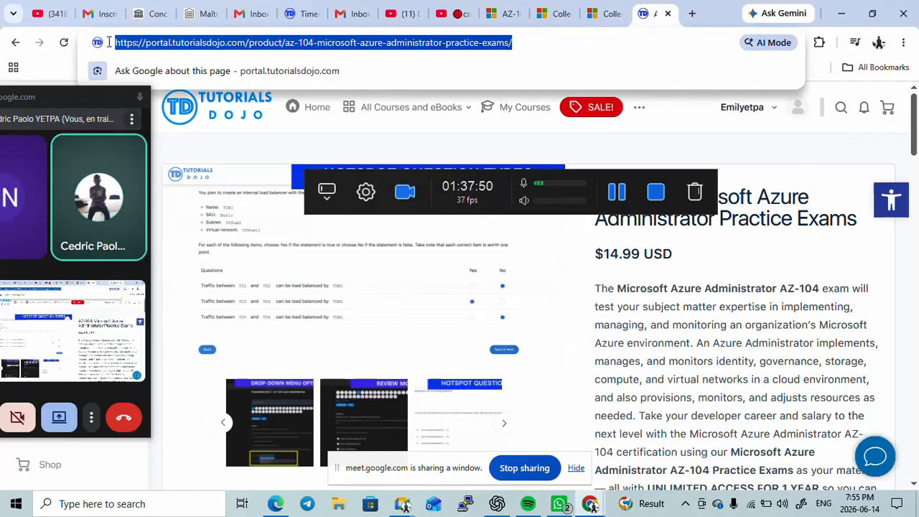
{"action": "right_click", "coordinate": [117, 45]}
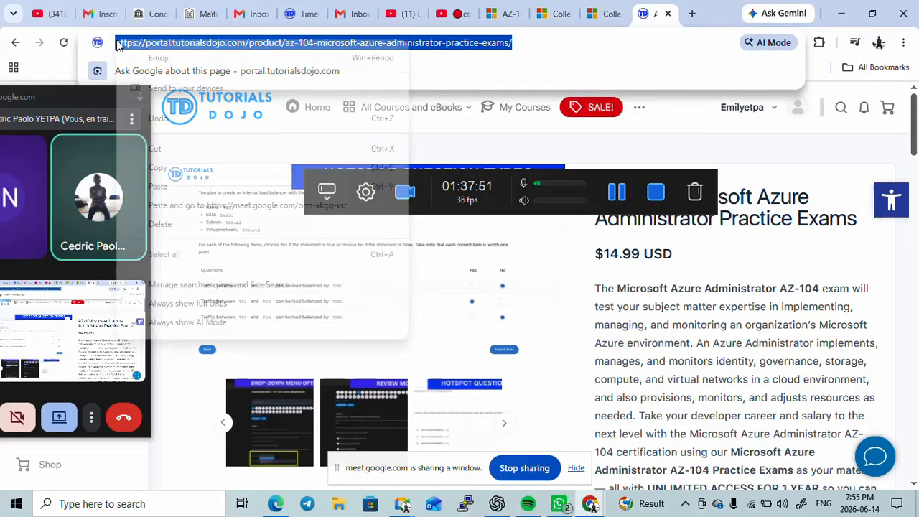
{"action": "left_click", "coordinate": [162, 170]}
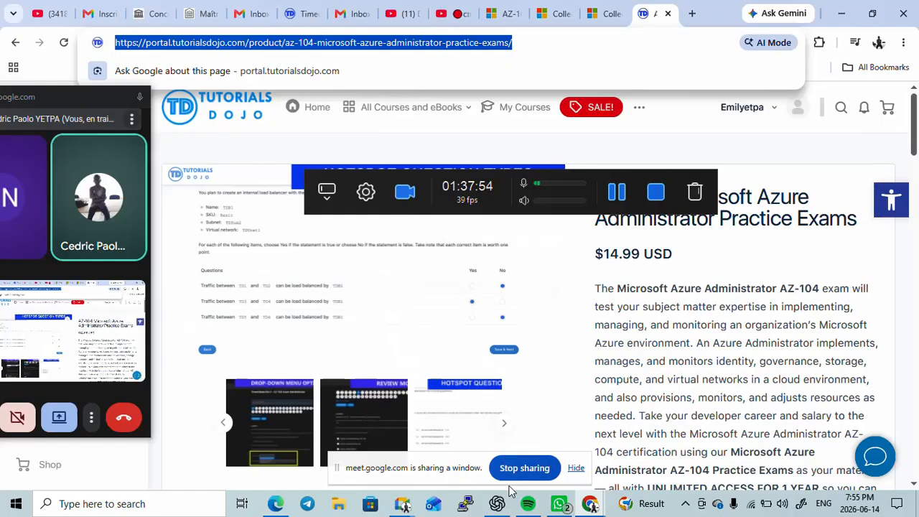
Switch to WhatsApp and send the copied AZ-104 practice exams link in the chat with the Azure contact.
{"action": "left_click", "coordinate": [560, 504]}
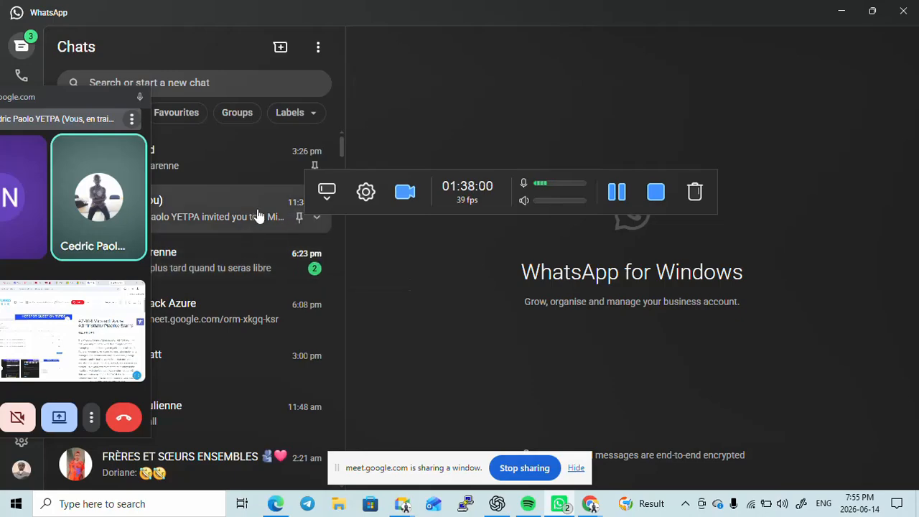
{"action": "left_click", "coordinate": [250, 329]}
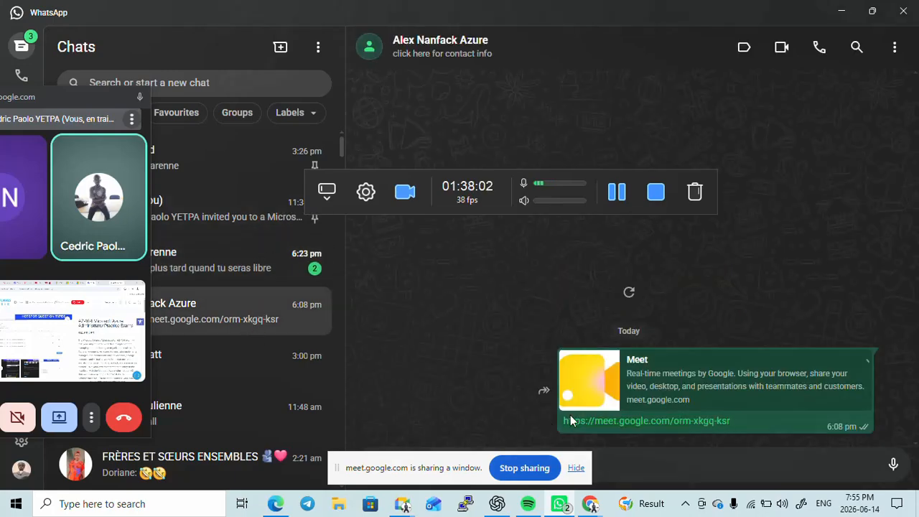
{"action": "left_click_drag", "start_coordinate": [460, 459], "coordinate": [443, 274]}
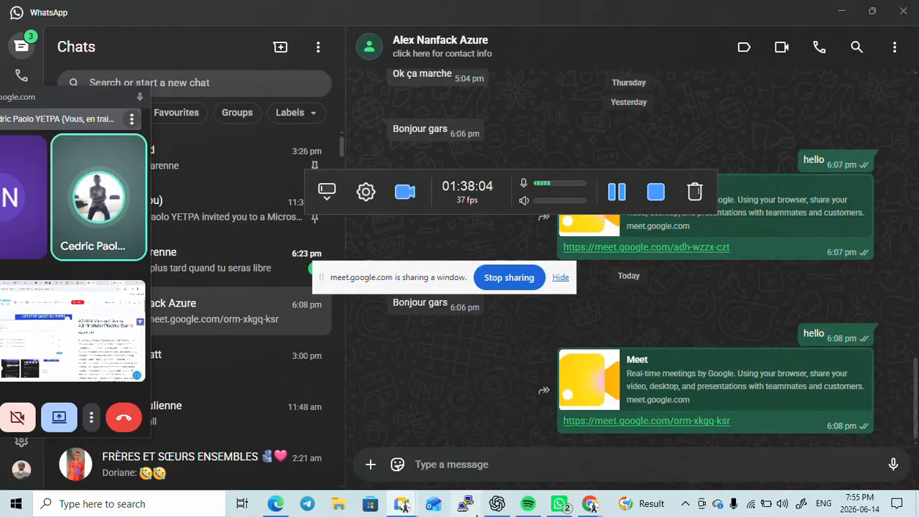
{"action": "left_click", "coordinate": [463, 465]}
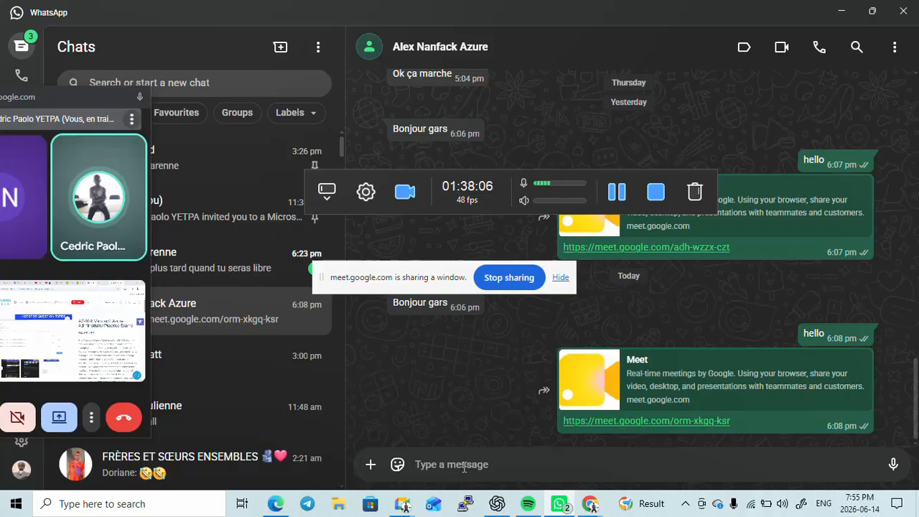
{"action": "key", "text": "ctrl+v"}
{"action": "key", "text": "Return"}
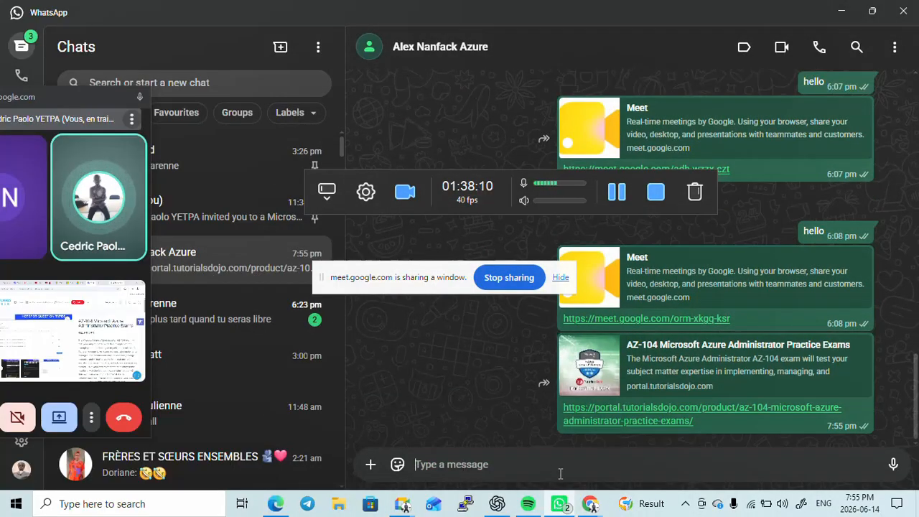
Return to the shared Chrome window and search Google for "exam heist" in a new tab.
{"action": "mouse_move", "coordinate": [590, 506]}
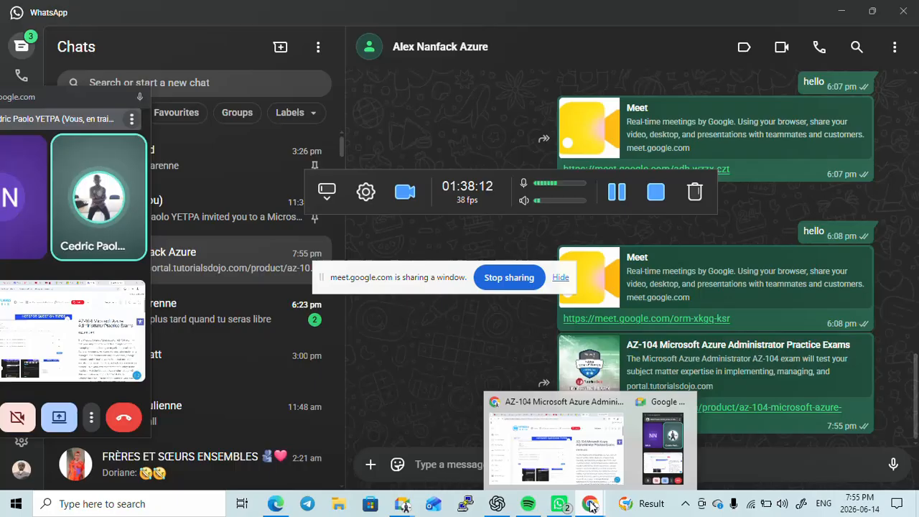
{"action": "left_click", "coordinate": [557, 442]}
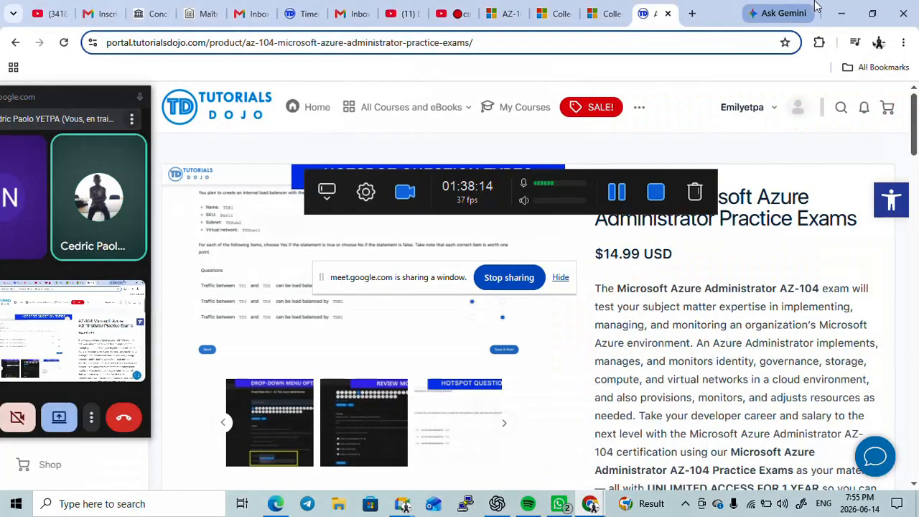
{"action": "left_click", "coordinate": [692, 12]}
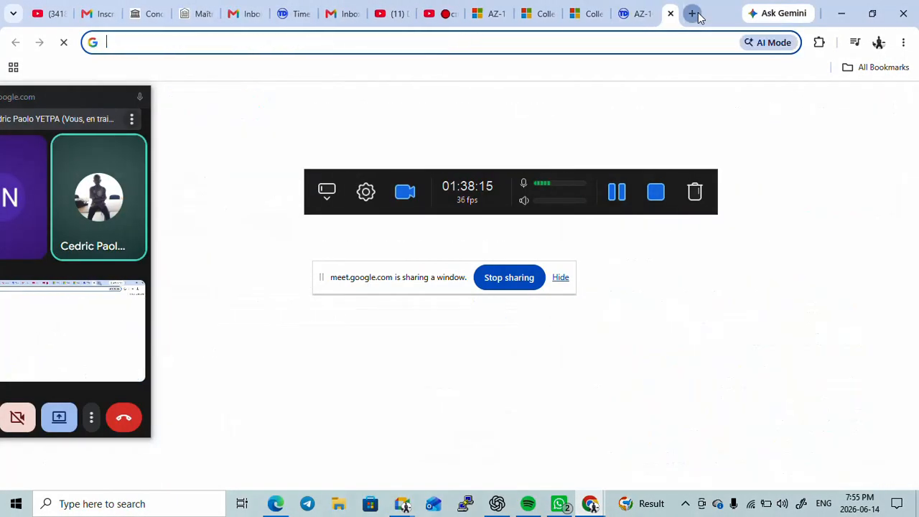
{"action": "left_click", "coordinate": [437, 43]}
{"action": "type", "text": "exam"}
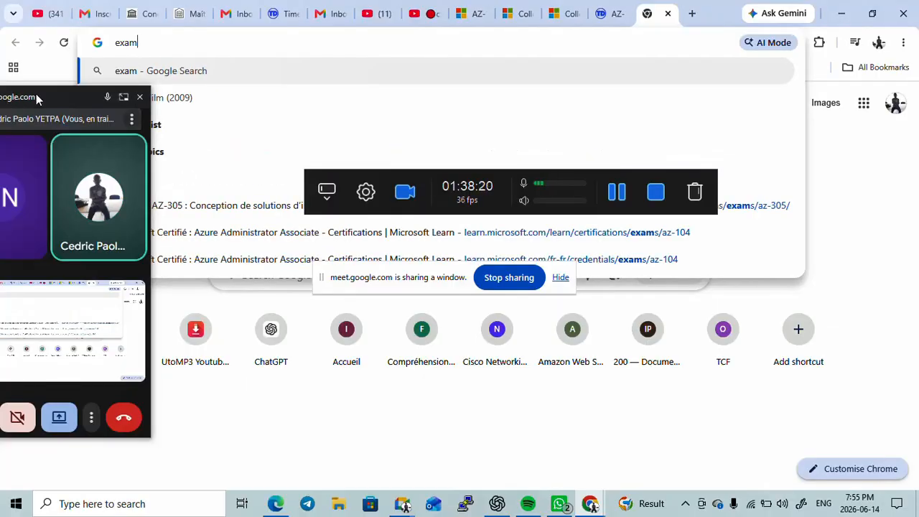
{"action": "left_click_drag", "start_coordinate": [38, 99], "coordinate": [260, 240]}
{"action": "left_click", "coordinate": [129, 41]}
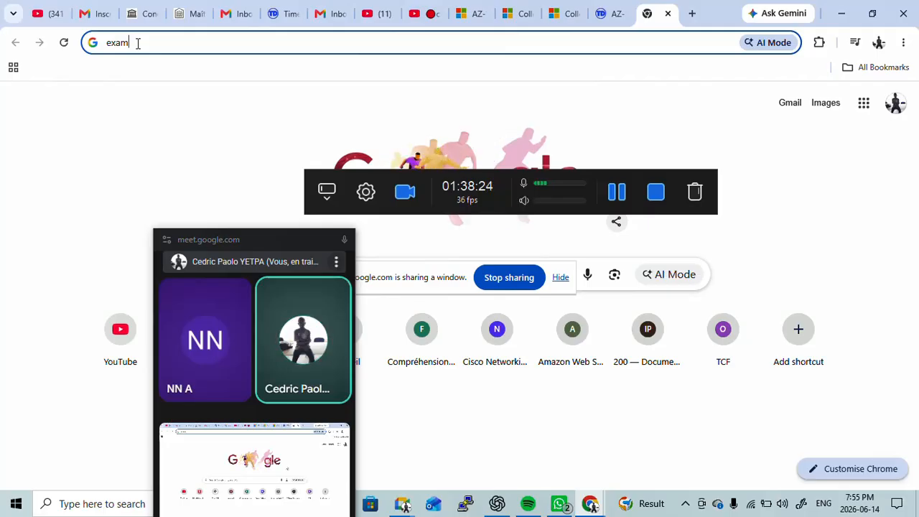
{"action": "key", "text": "BackSpace"}
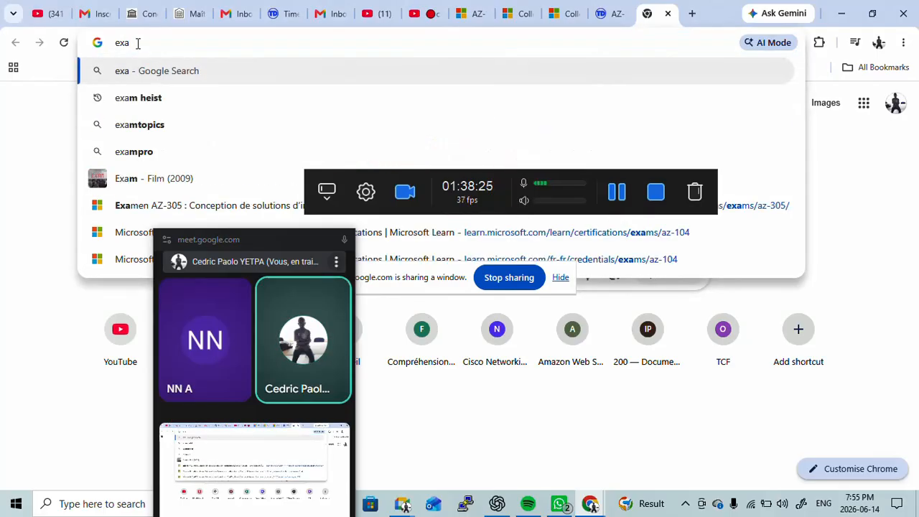
{"action": "left_click", "coordinate": [148, 102]}
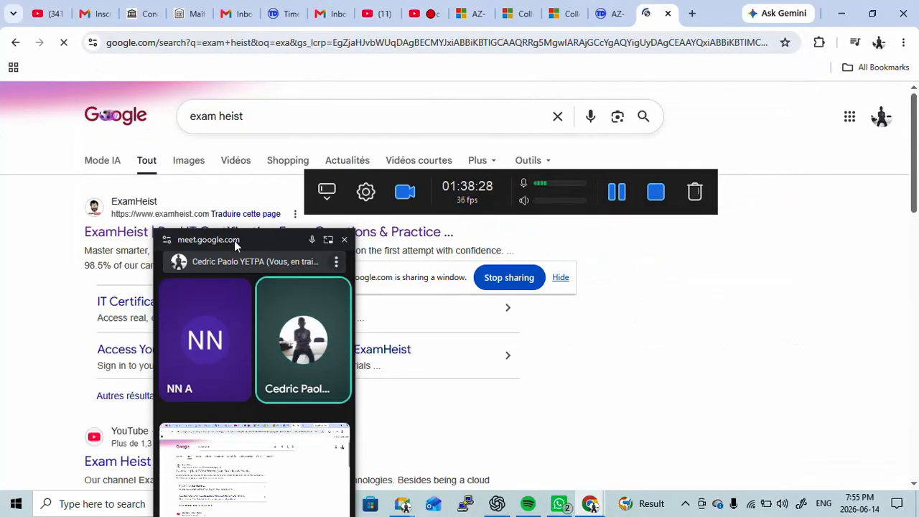
Open the ExamHeist site from the results, move the floating windows off its content, and open its free dumps page.
{"action": "left_click_drag", "start_coordinate": [235, 241], "coordinate": [664, 264]}
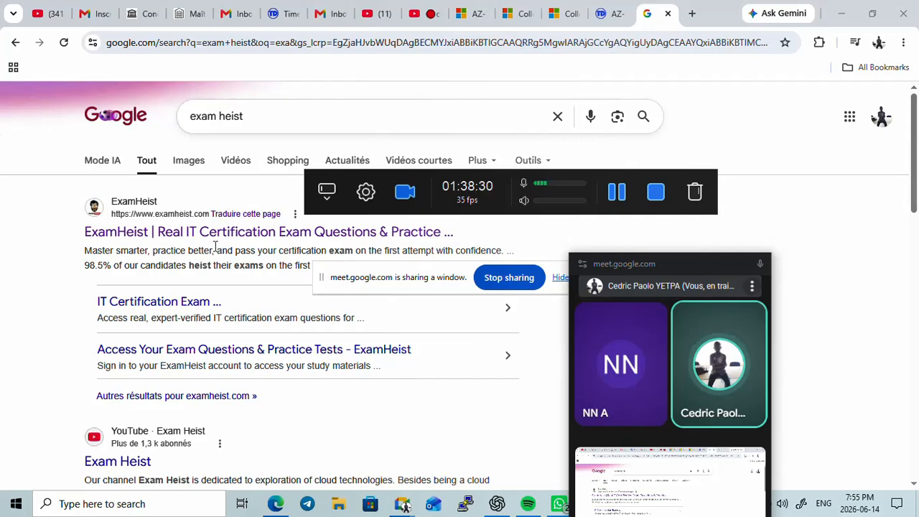
{"action": "left_click", "coordinate": [178, 241]}
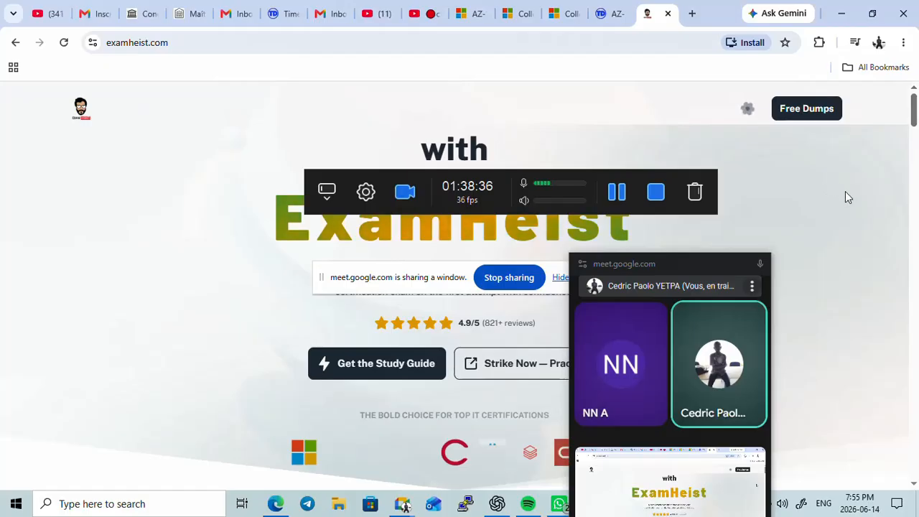
{"action": "left_click_drag", "start_coordinate": [703, 264], "coordinate": [126, 75]}
{"action": "left_click_drag", "start_coordinate": [498, 179], "coordinate": [252, 62]}
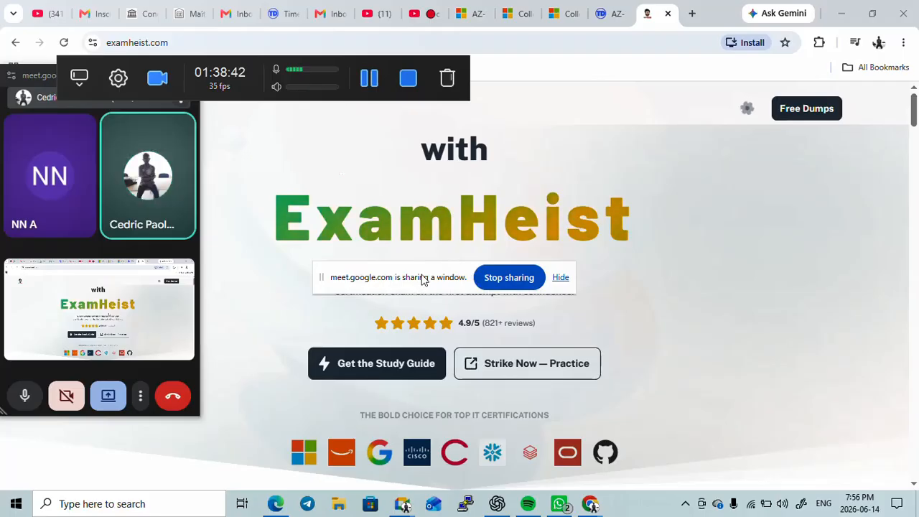
{"action": "left_click_drag", "start_coordinate": [422, 280], "coordinate": [91, 46]}
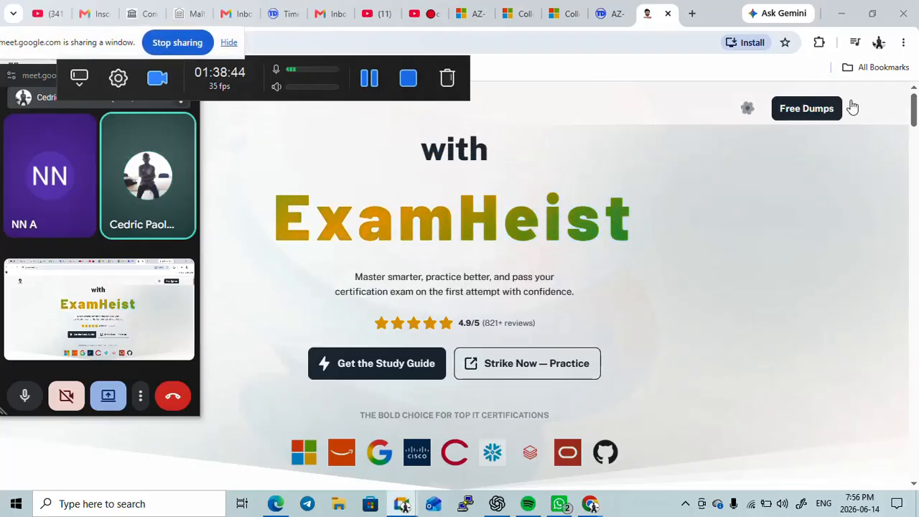
{"action": "left_click", "coordinate": [828, 119]}
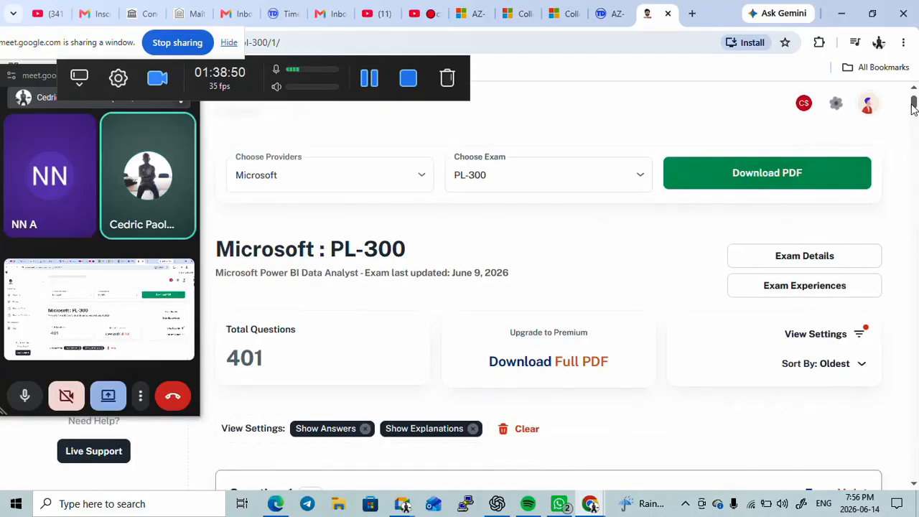
Choose the AZ-104 exam for the Microsoft provider and browse down through its questions and answers.
{"action": "left_click", "coordinate": [912, 90]}
{"action": "left_click", "coordinate": [912, 91]}
{"action": "left_click", "coordinate": [913, 91]}
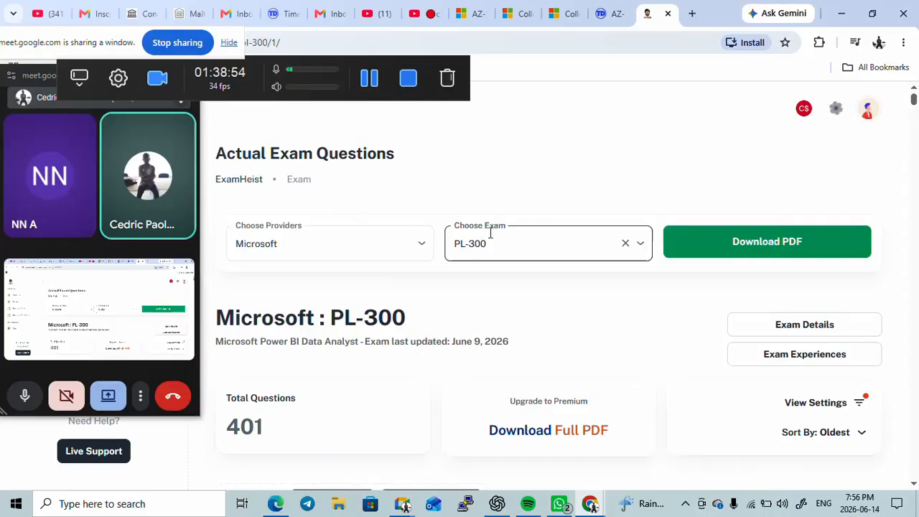
{"action": "left_click", "coordinate": [537, 244]}
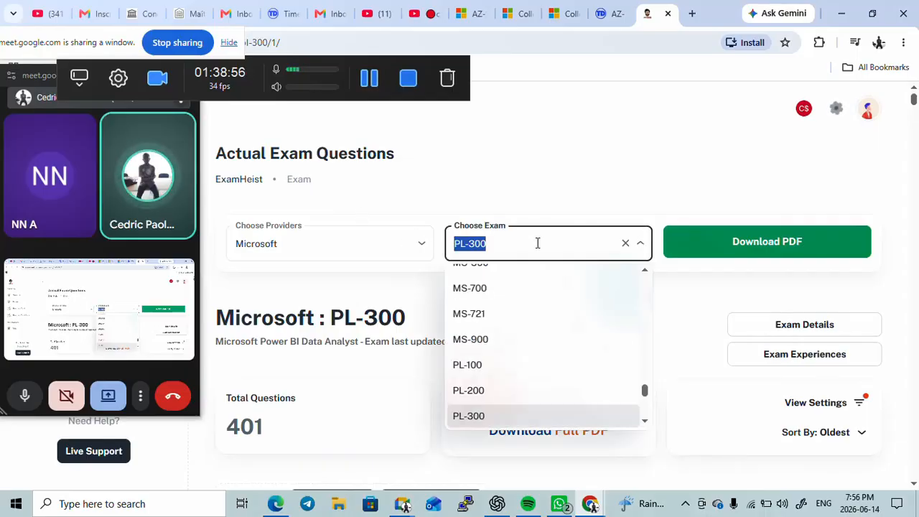
{"action": "type", "text": "AZ"}
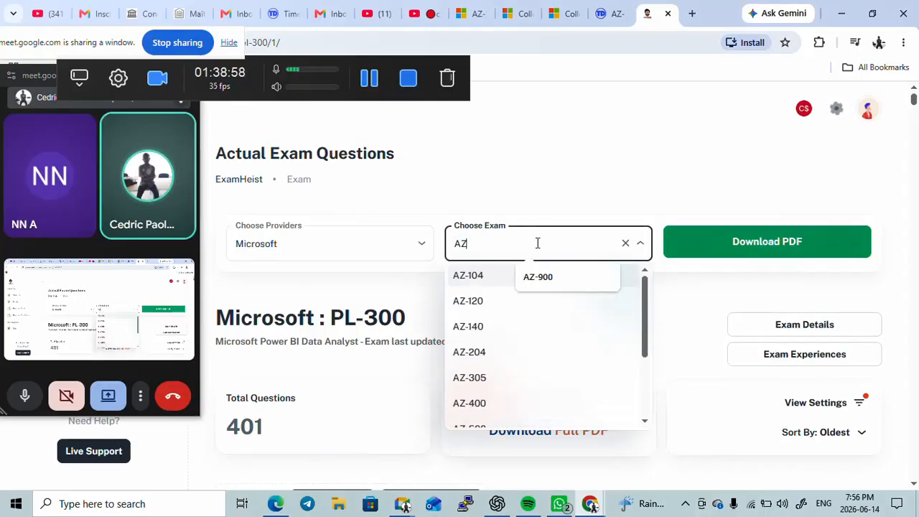
{"action": "left_click", "coordinate": [479, 279]}
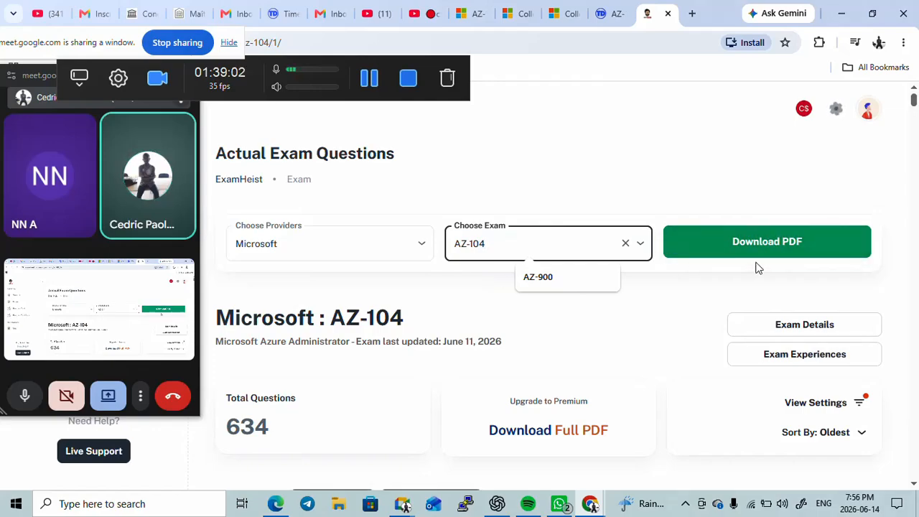
{"action": "left_click_drag", "start_coordinate": [913, 104], "coordinate": [854, 227]}
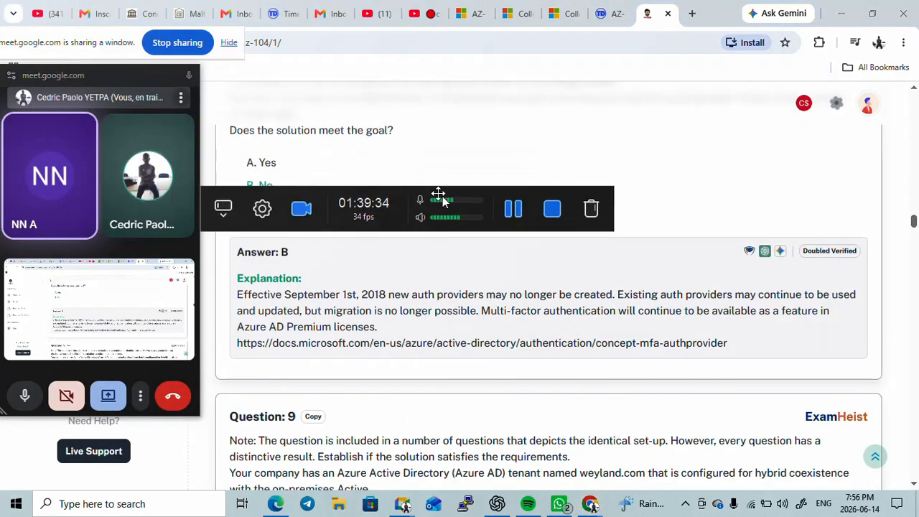
Move the floating windows off the address bar and copy the full web address of the ExamHeist AZ-104 page.
{"action": "left_click_drag", "start_coordinate": [103, 36], "coordinate": [584, 159]}
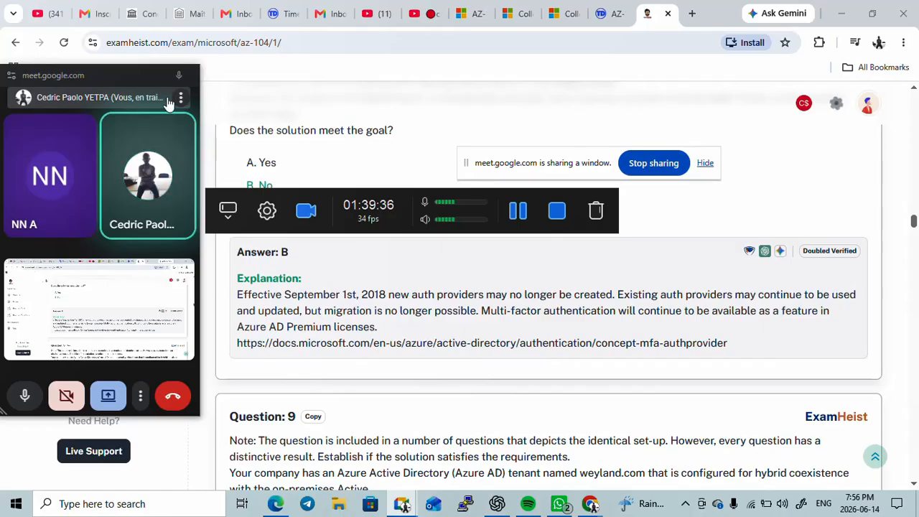
{"action": "left_click_drag", "start_coordinate": [113, 71], "coordinate": [232, 185]}
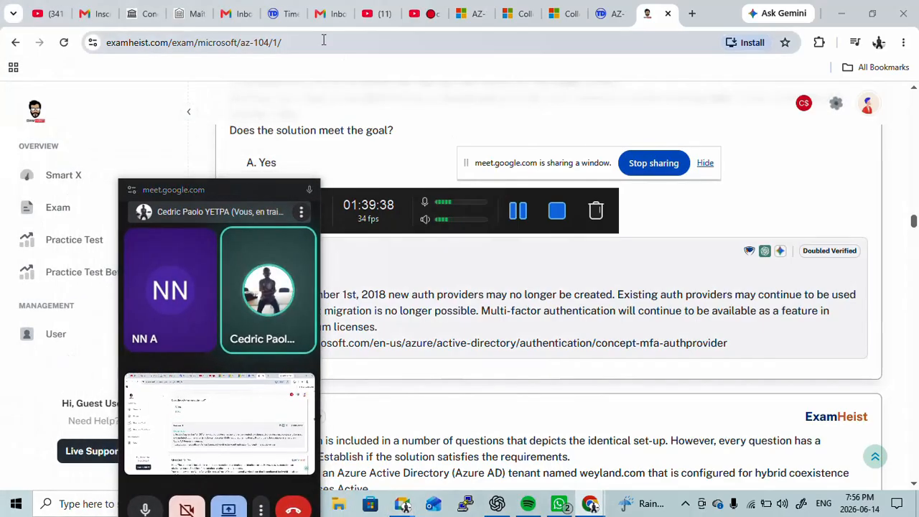
{"action": "left_click", "coordinate": [358, 44]}
{"action": "left_click", "coordinate": [362, 45]}
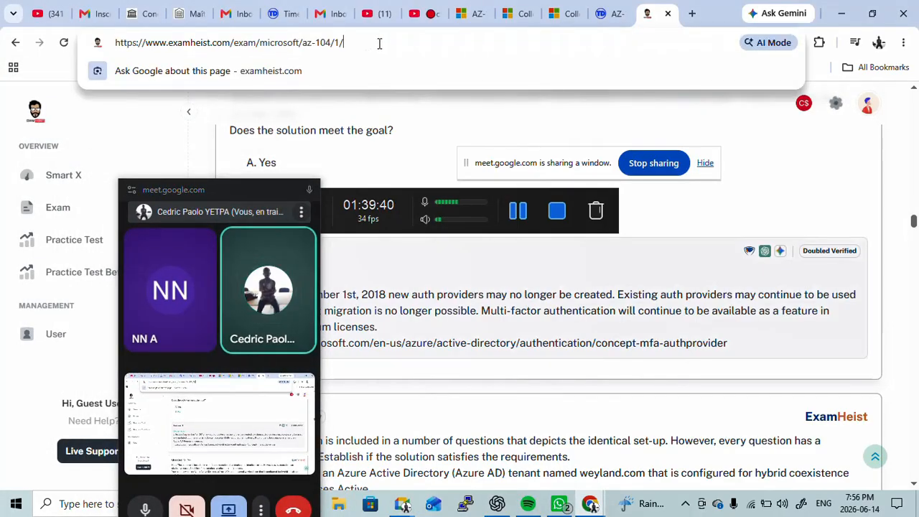
{"action": "left_click_drag", "start_coordinate": [388, 42], "coordinate": [115, 46]}
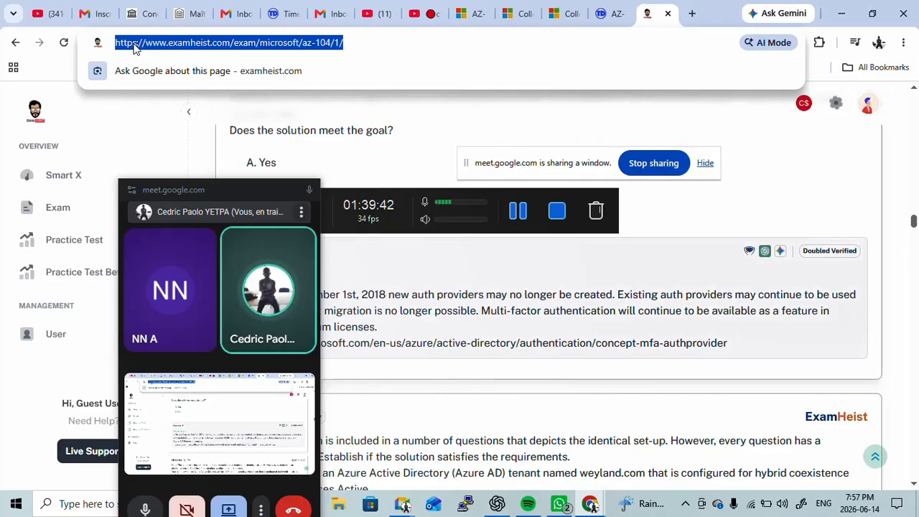
{"action": "right_click", "coordinate": [133, 48]}
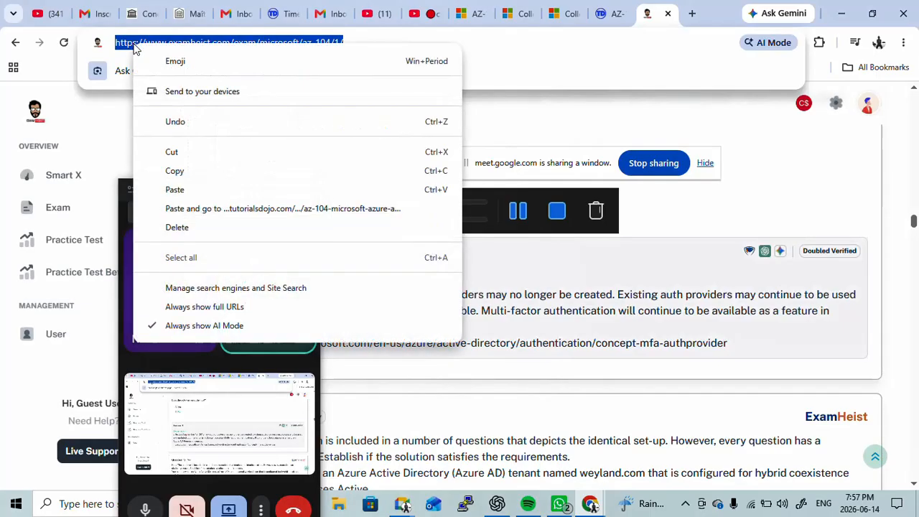
{"action": "left_click", "coordinate": [180, 172]}
Switch to WhatsApp and send the copied ExamHeist AZ-104 link in the chat with the Azure contact.
{"action": "left_click", "coordinate": [590, 505]}
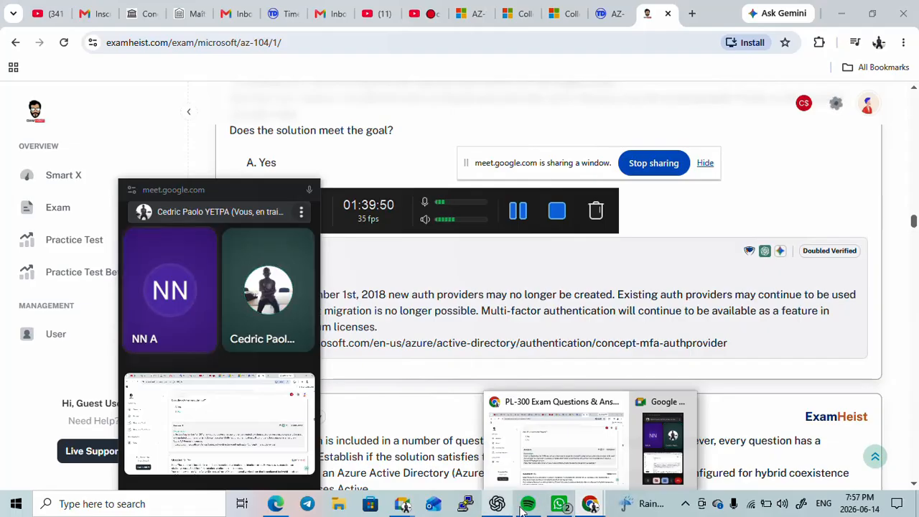
{"action": "left_click", "coordinate": [566, 508]}
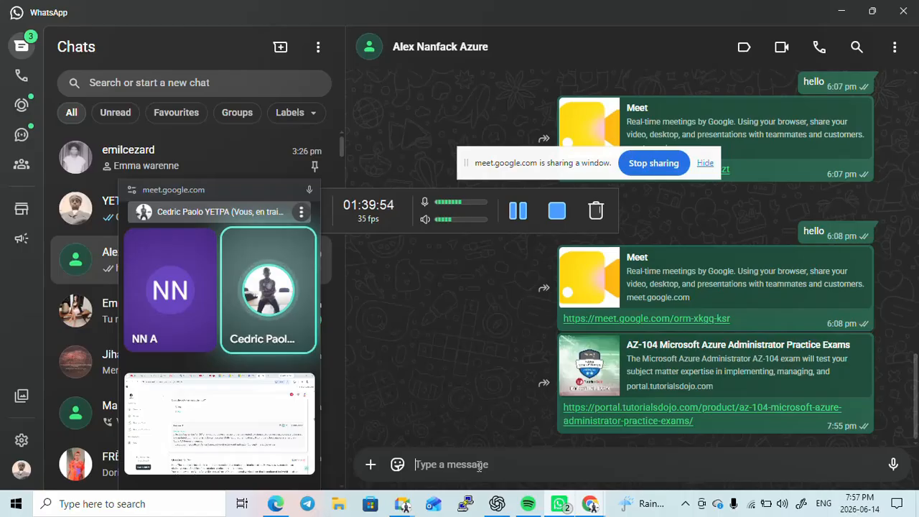
{"action": "key", "text": "ctrl+v"}
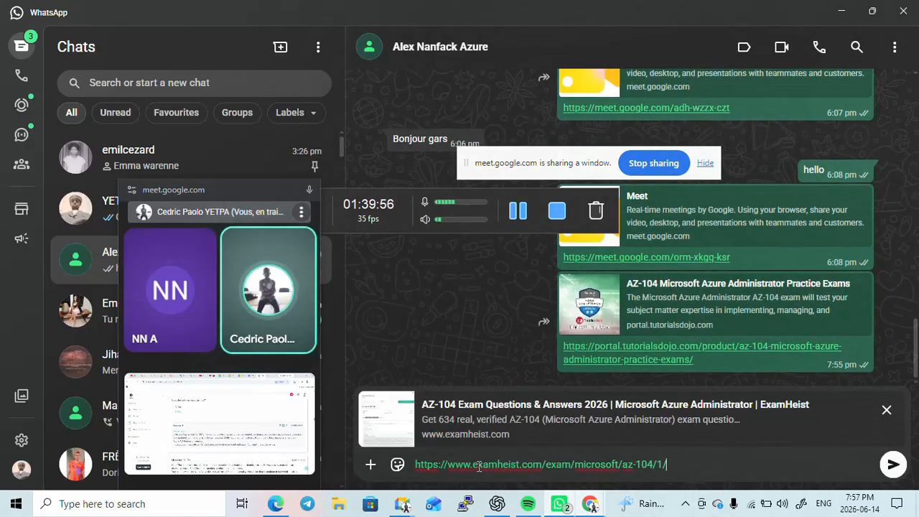
{"action": "key", "text": "Return"}
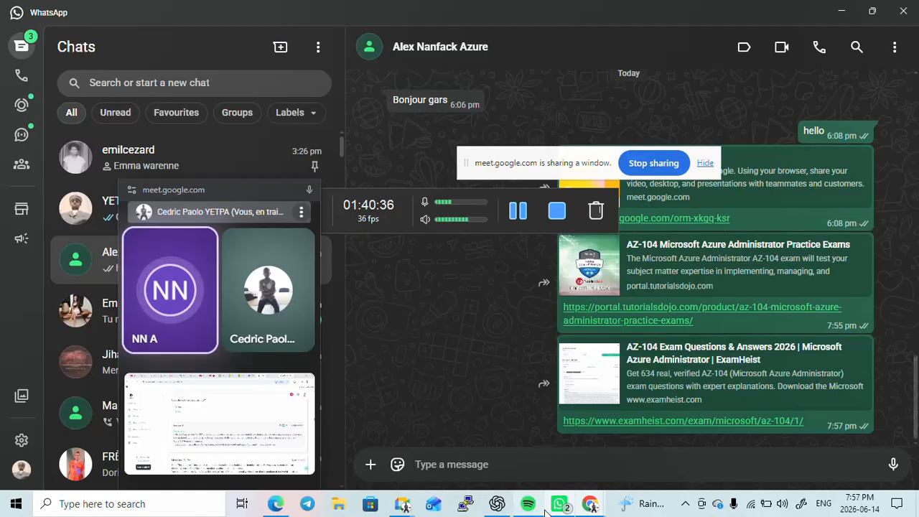
Return to the Chrome window with the AZ-104 questions and reposition the Meet window and recorder bar over the page.
{"action": "mouse_move", "coordinate": [591, 506]}
{"action": "left_click", "coordinate": [571, 453]}
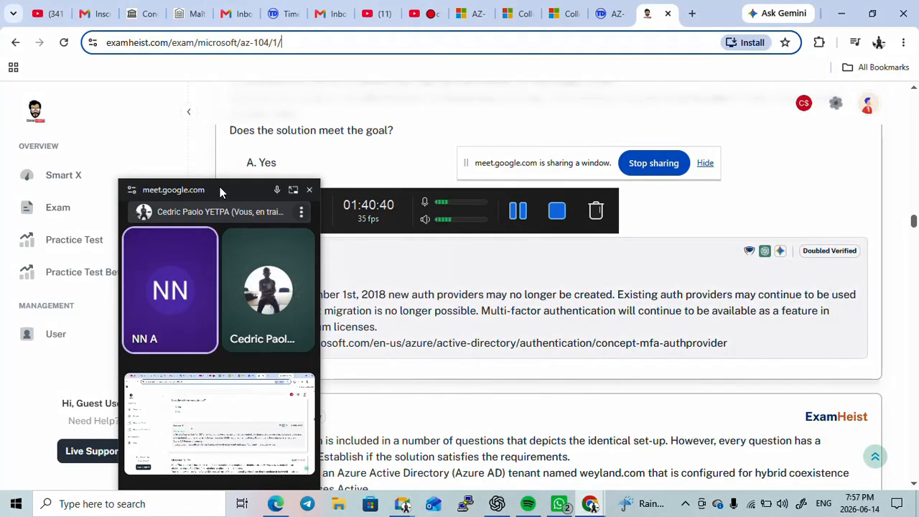
{"action": "left_click_drag", "start_coordinate": [219, 186], "coordinate": [189, 101]}
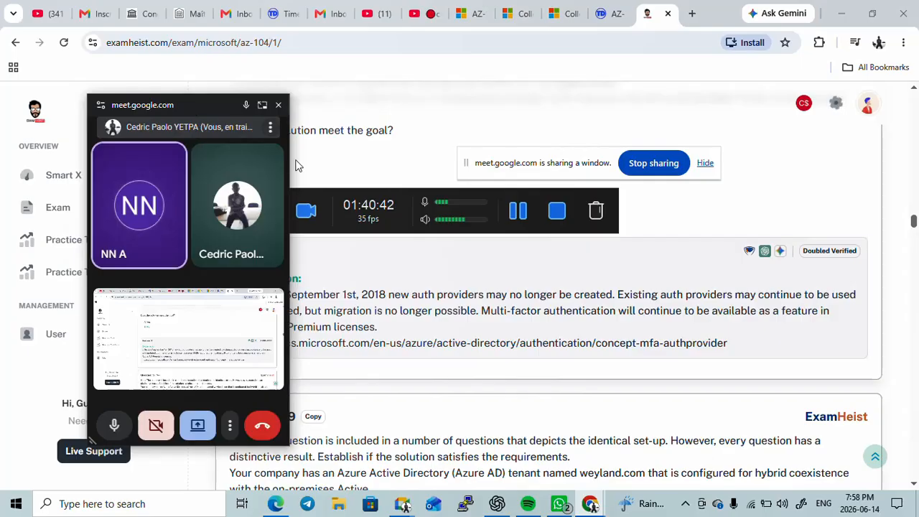
{"action": "left_click_drag", "start_coordinate": [403, 203], "coordinate": [573, 113]}
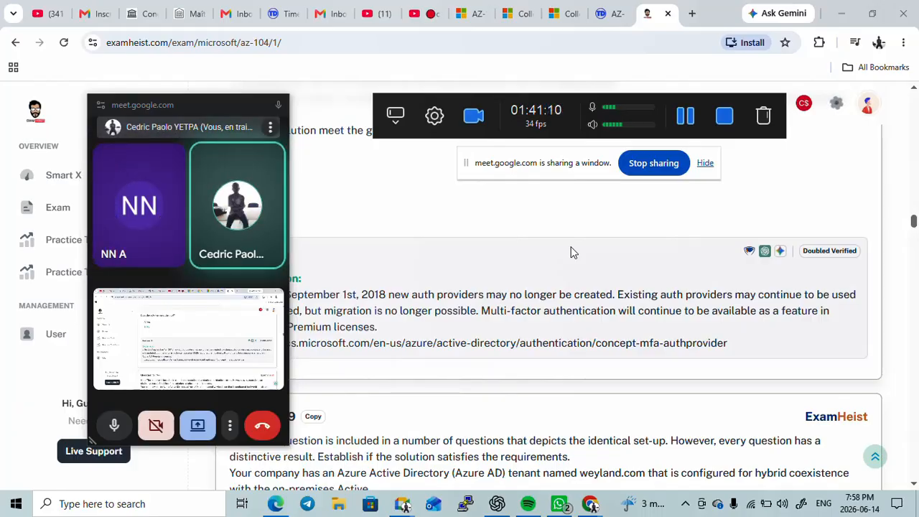
Return to the full Google Meet window, stop sharing the Chrome window, and close Meet.
{"action": "left_click", "coordinate": [560, 505]}
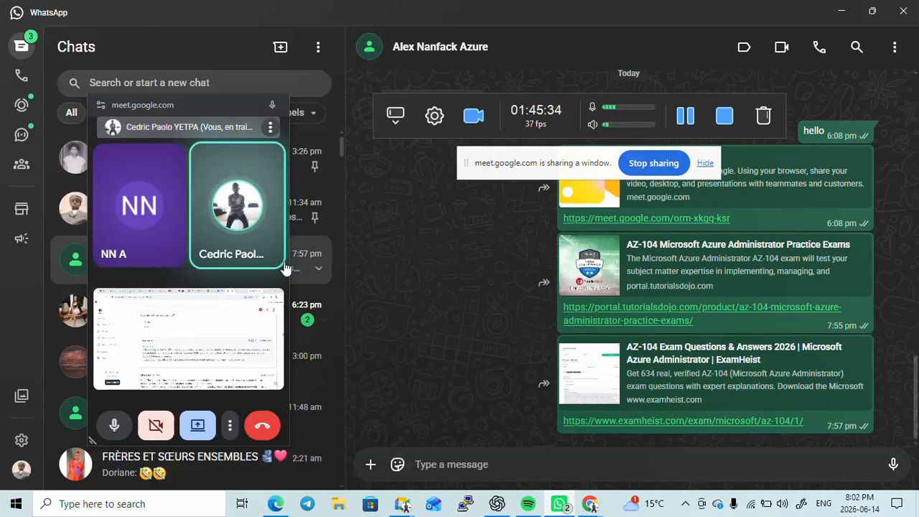
{"action": "left_click", "coordinate": [262, 106]}
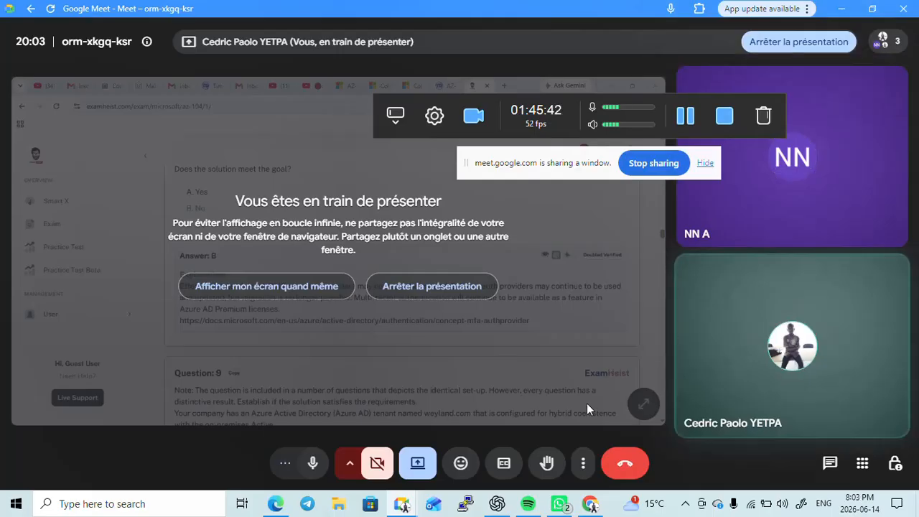
{"action": "left_click", "coordinate": [643, 168]}
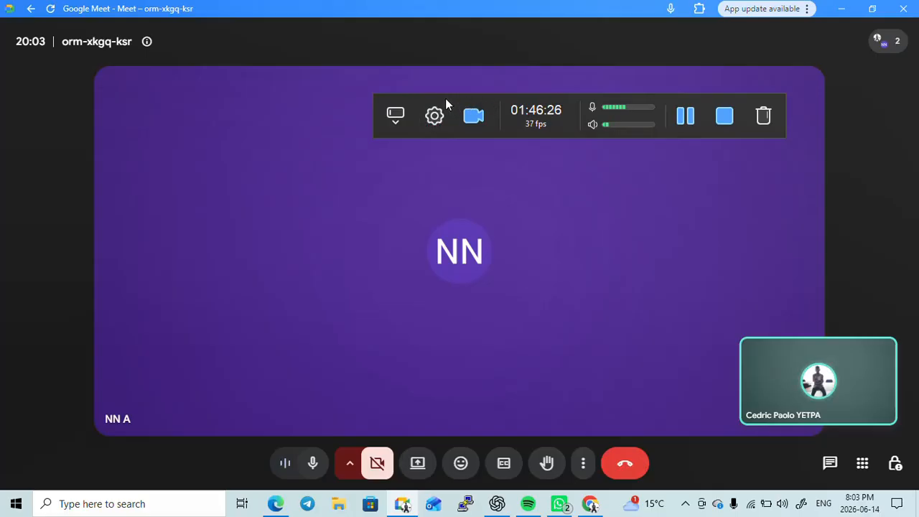
{"action": "left_click_drag", "start_coordinate": [462, 95], "coordinate": [333, 135]}
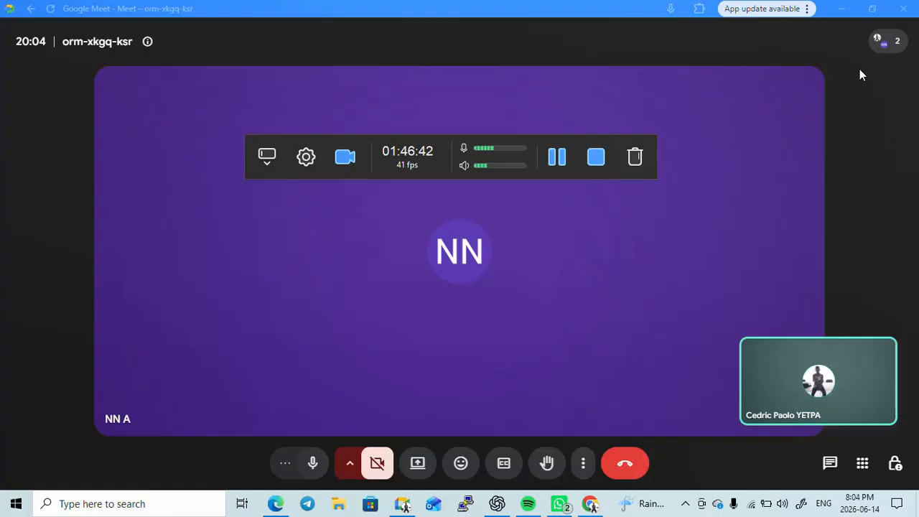
{"action": "left_click", "coordinate": [903, 10]}
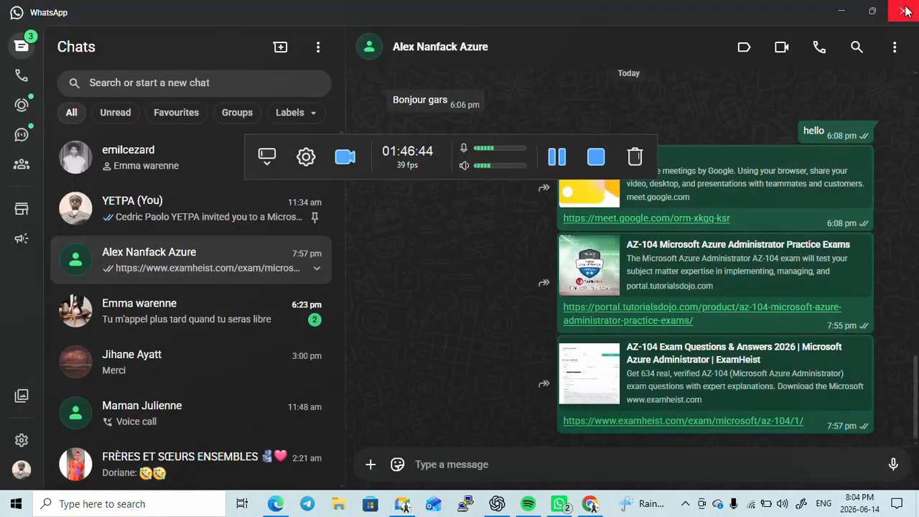